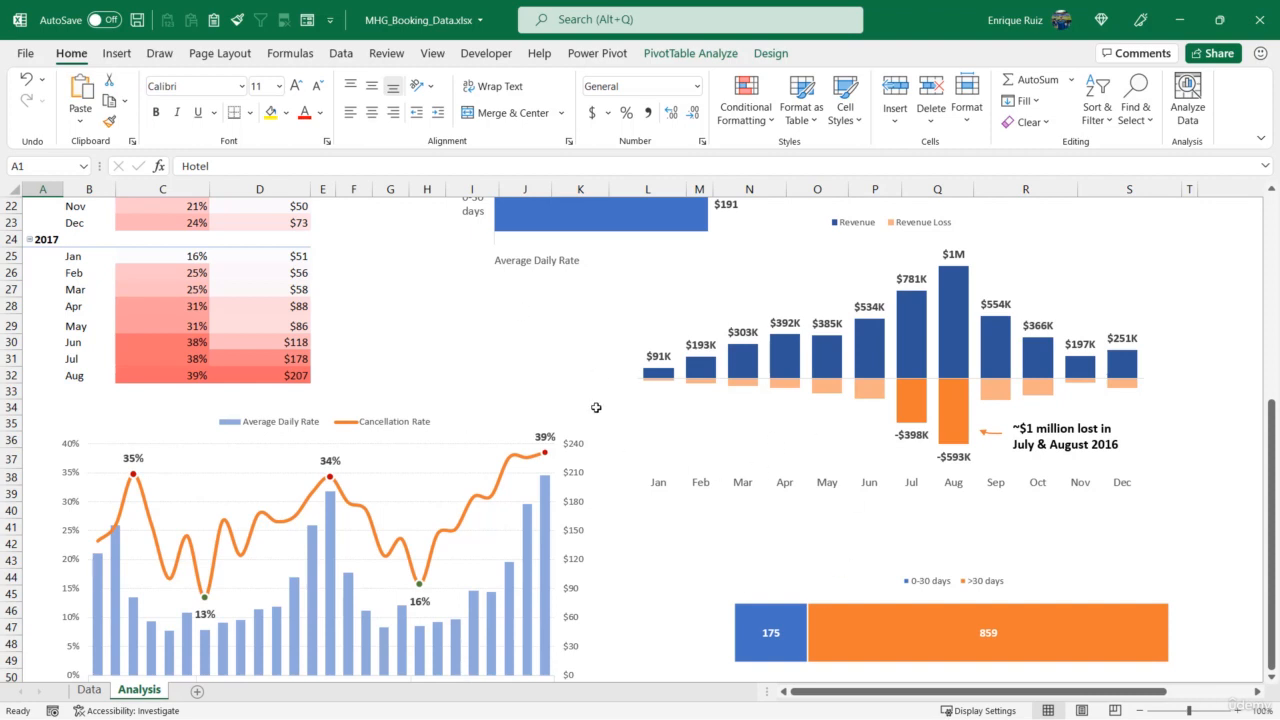
Add a new worksheet after Analysis and name it Dashboard
left_click(197, 691)
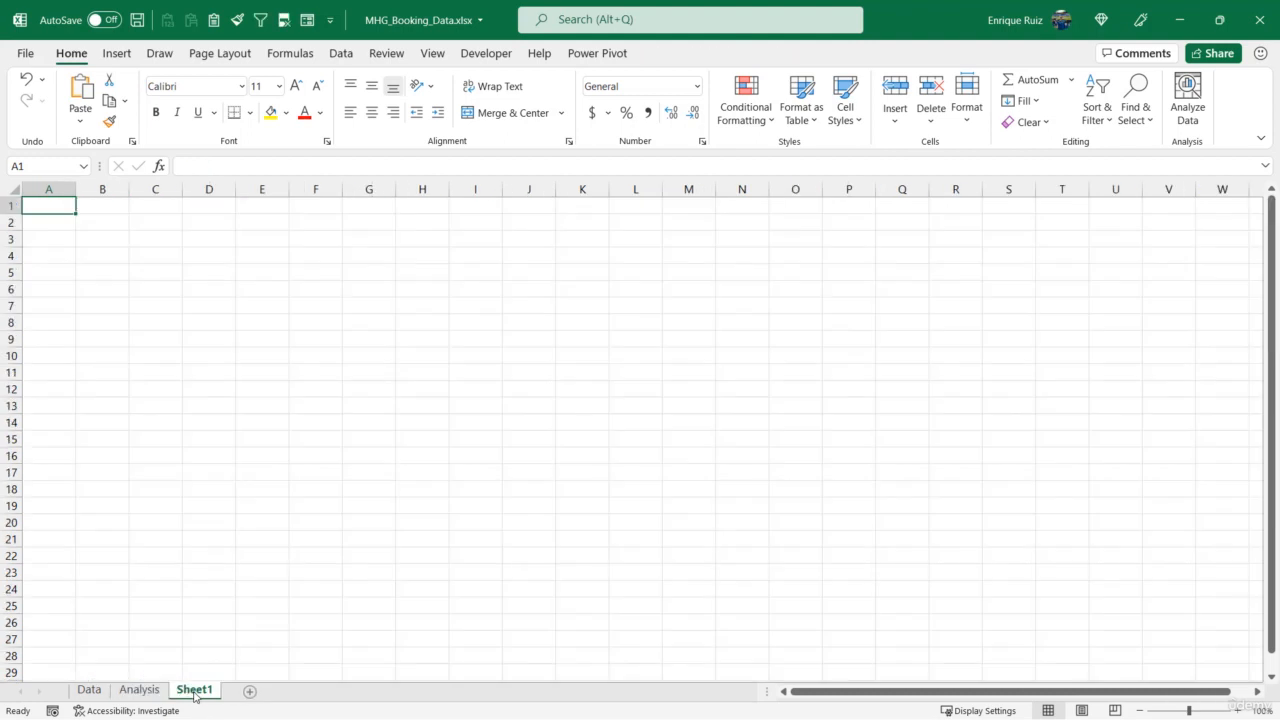
double_click(194, 690)
type("Dashboard")
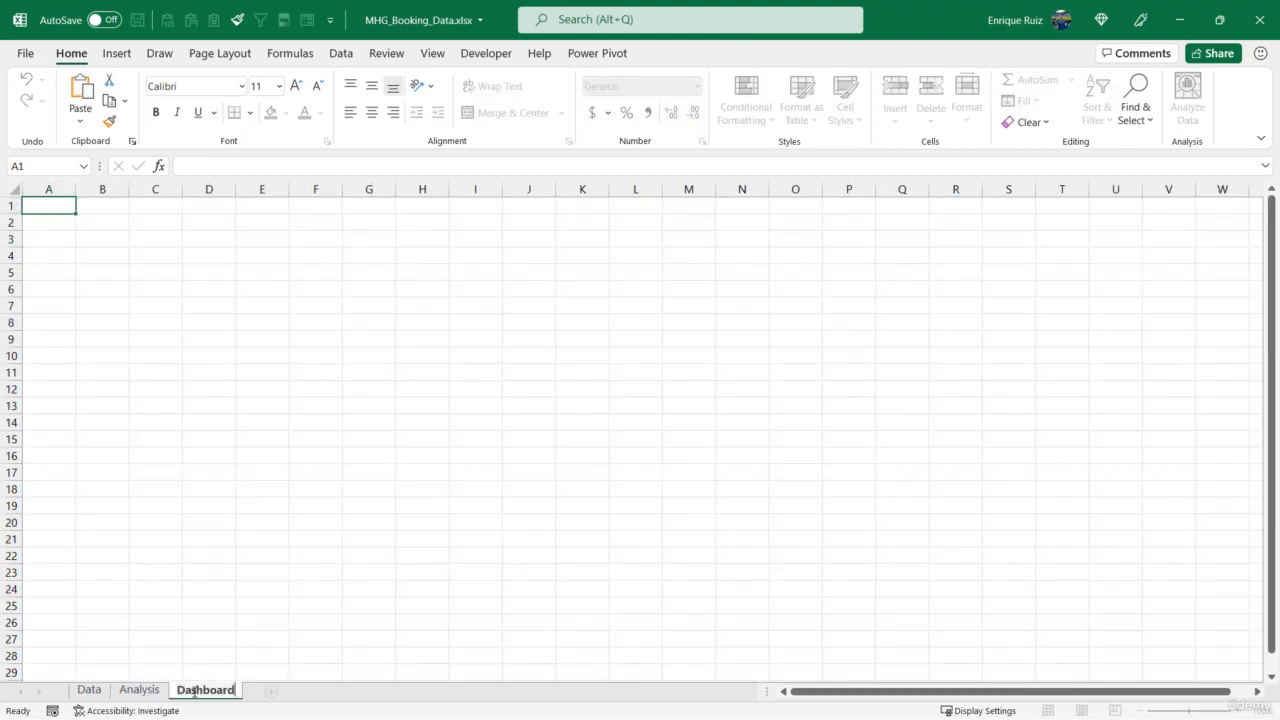
key("Return")
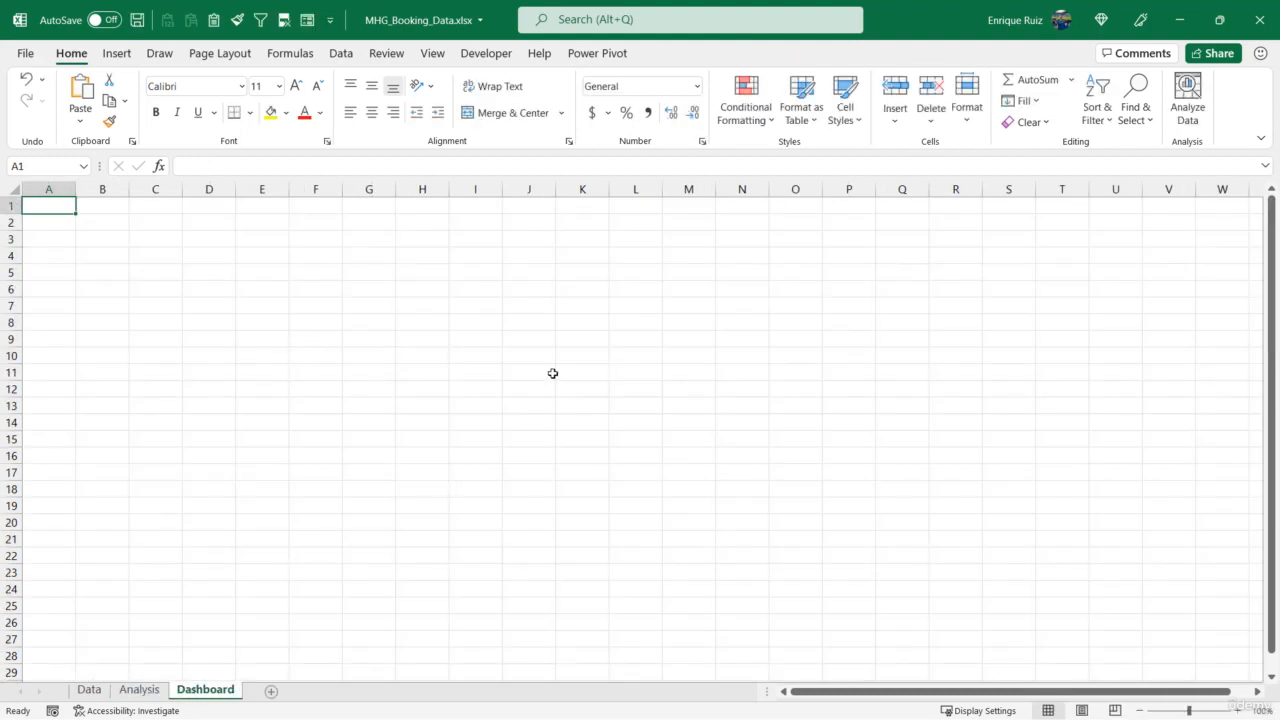
Hide the gridlines on the Dashboard sheet
left_click(432, 53)
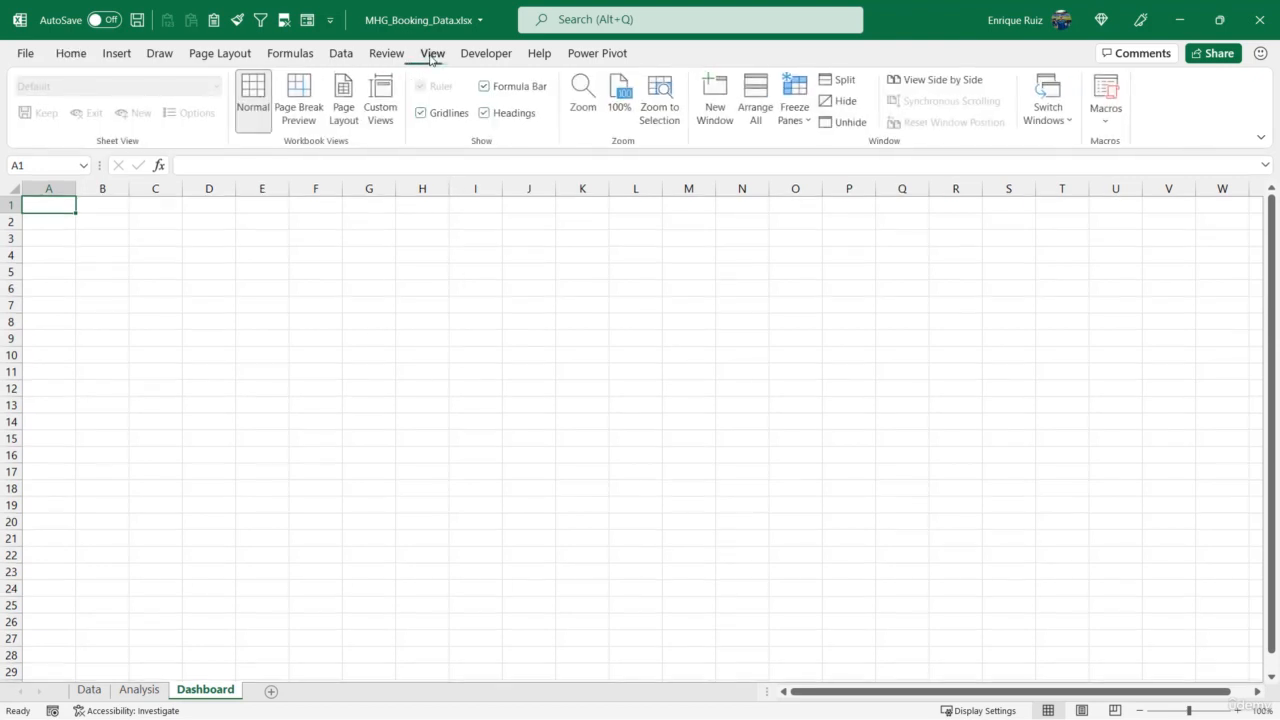
left_click(423, 112)
left_click(68, 53)
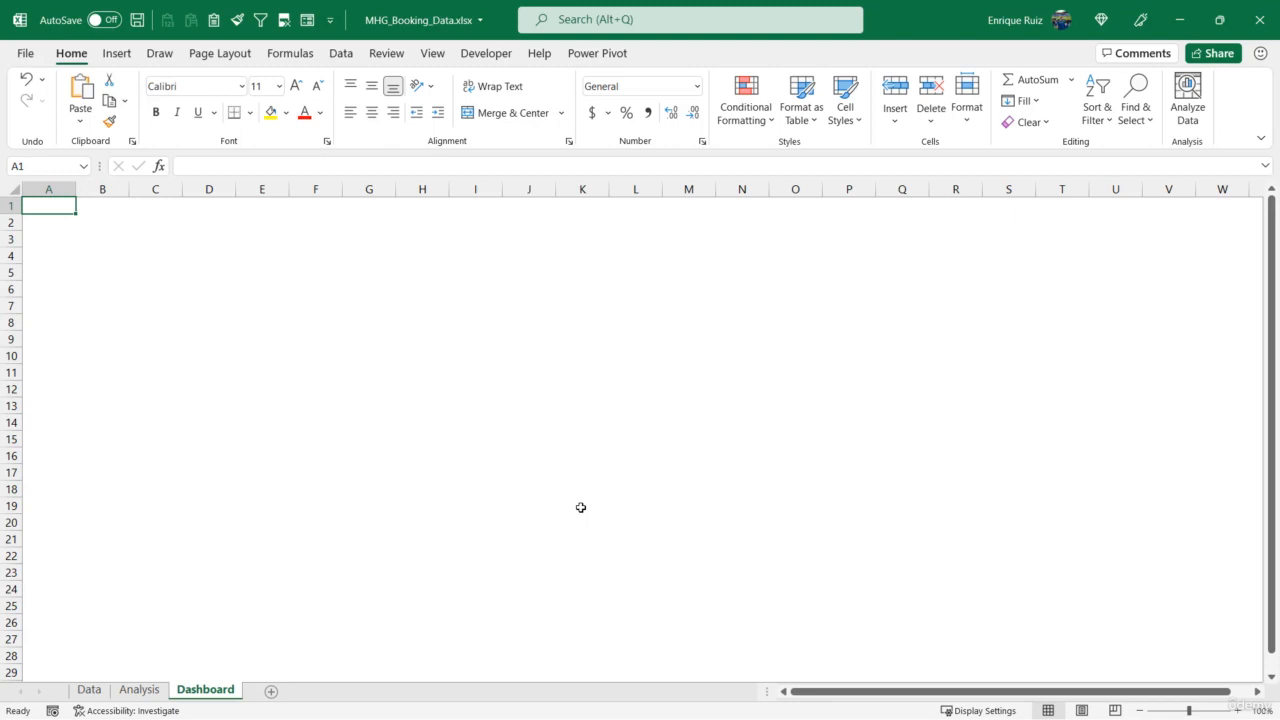
Draw a rectangle about 7.4 inches wide and 3.2 inches high on the Dashboard sheet
left_click(117, 53)
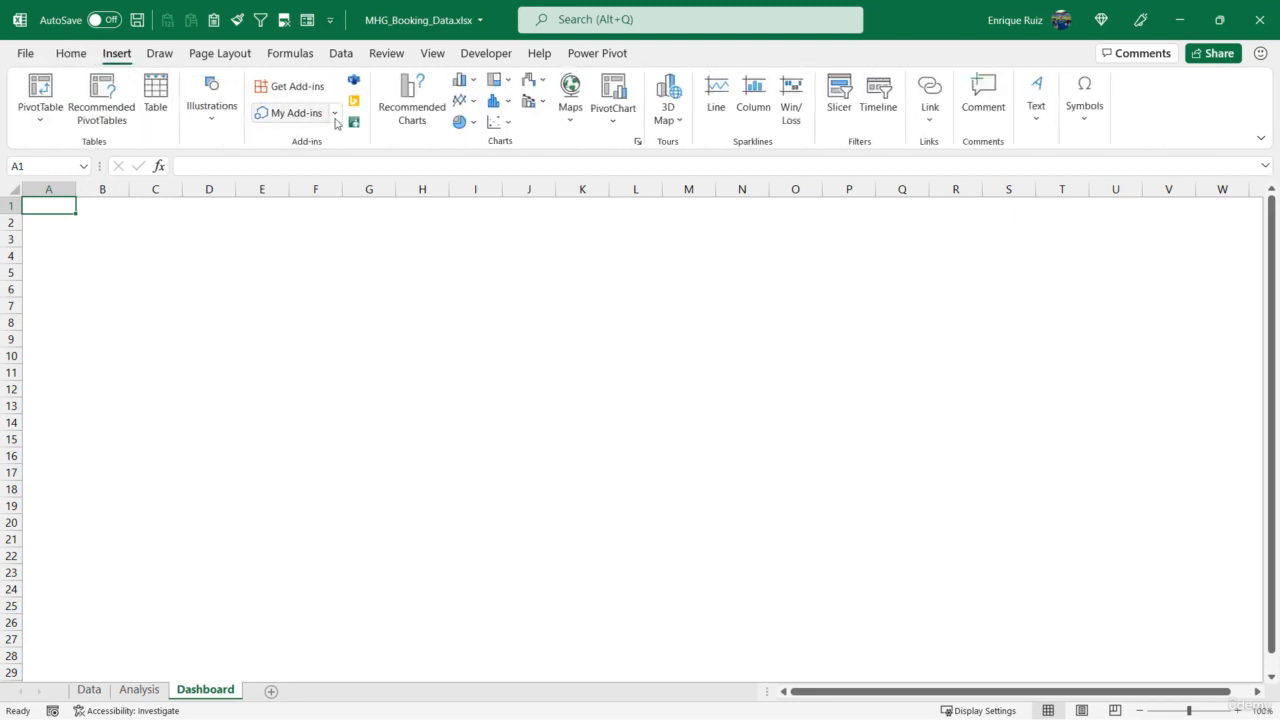
left_click(211, 105)
left_click(241, 172)
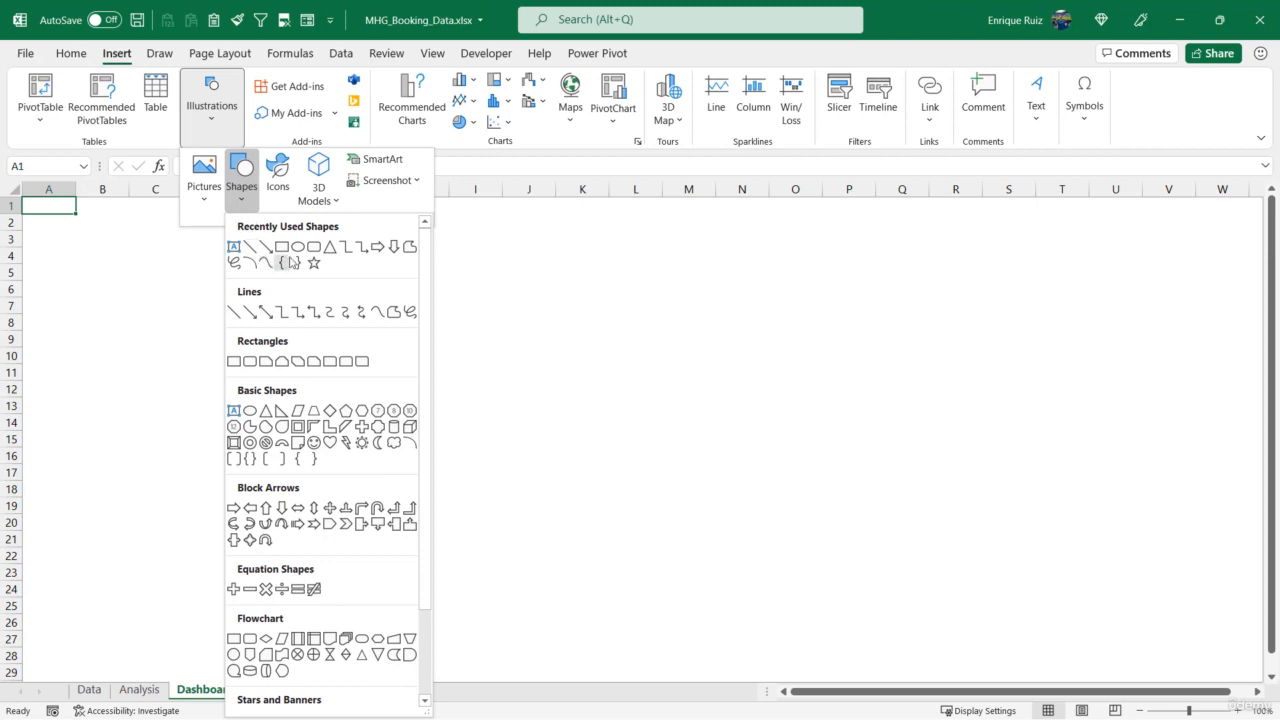
left_click(282, 246)
left_click_drag(224, 264, 772, 496)
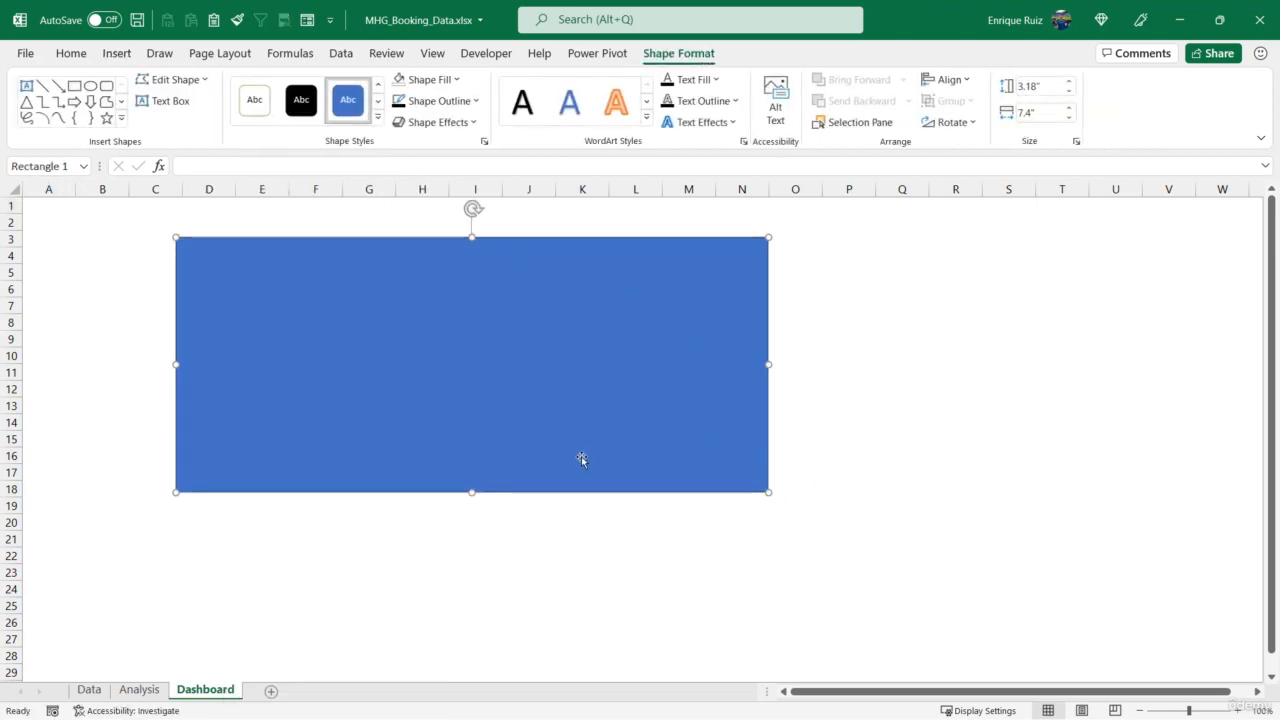
Set the rectangle's width to 19.2 inches and height to 10.8 inches, and move it to the sheet's upper-left corner
left_click(1045, 113)
type("19.2")
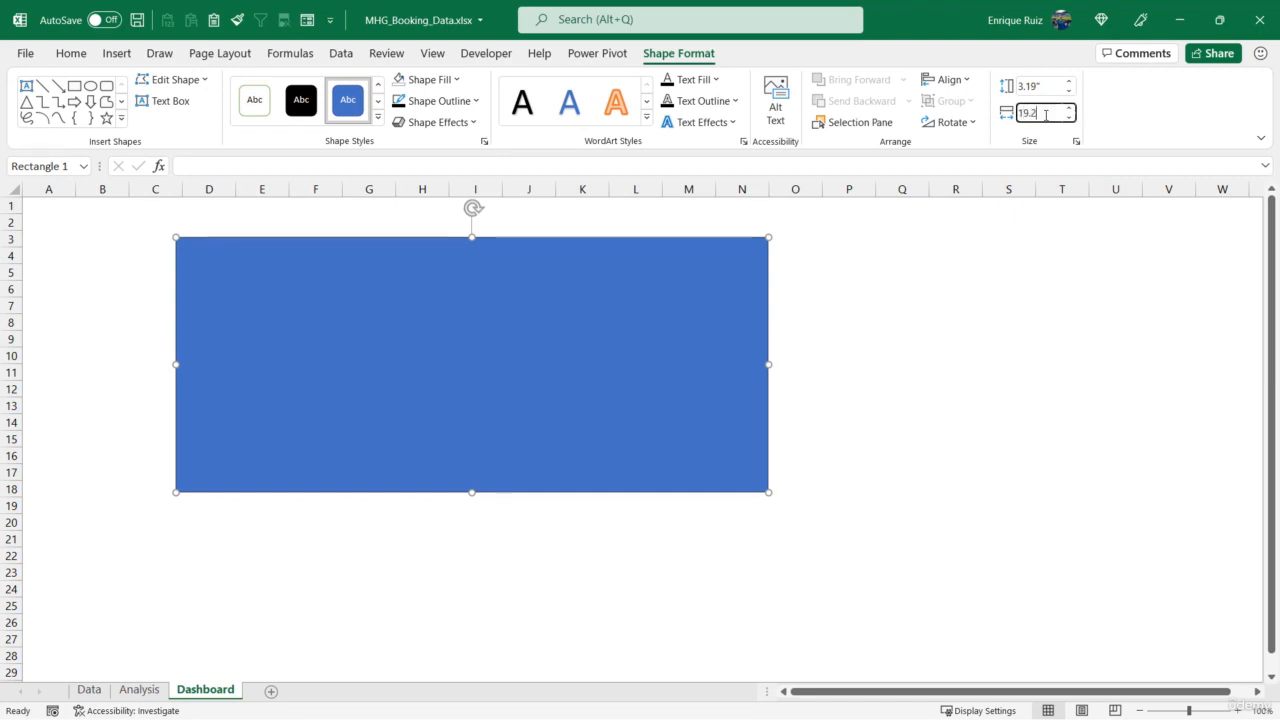
key("Tab")
left_click(1045, 88)
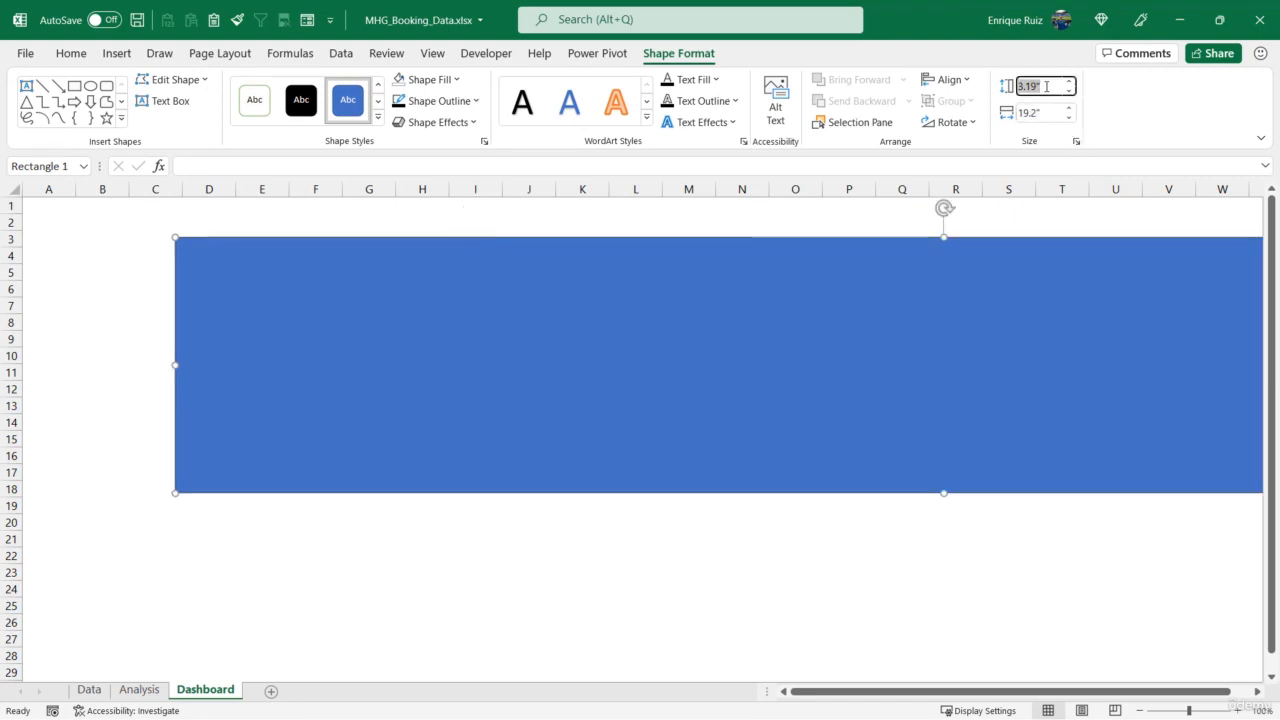
type("3")
type("0.8")
key("Tab")
left_click_drag(798, 408, 617, 357)
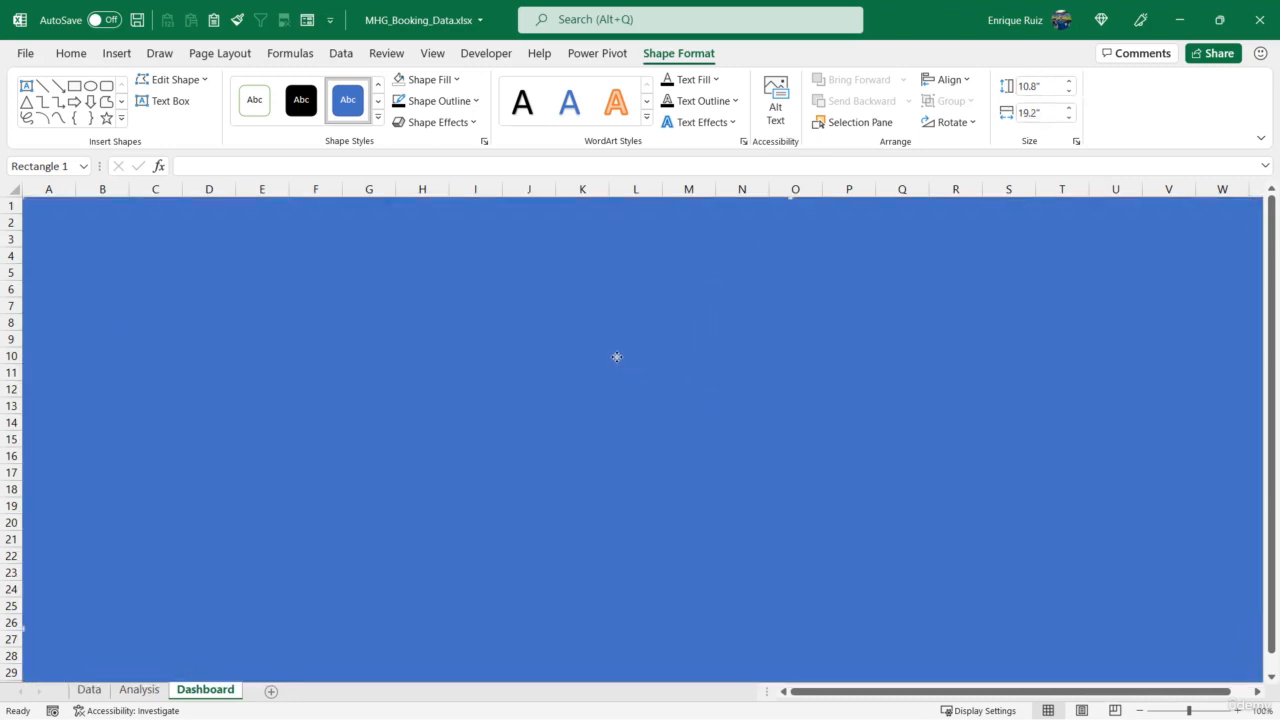
Examine how far the rectangle extends across the sheet's columns and rows
scroll(617, 357, "down", 9)
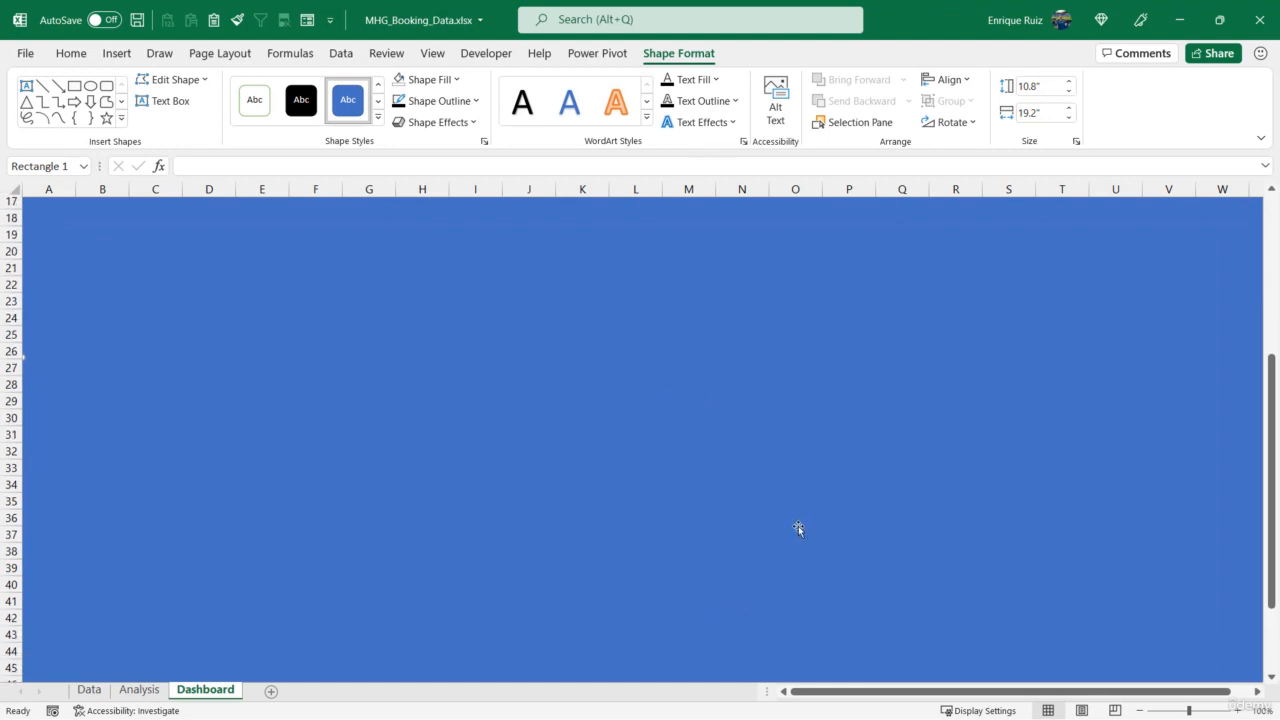
left_click_drag(948, 691, 1094, 668)
left_click(1104, 647)
key("Right")
key("Right")
key("Right")
key("Right")
key("Right")
key("Right")
key("Right")
key("Right")
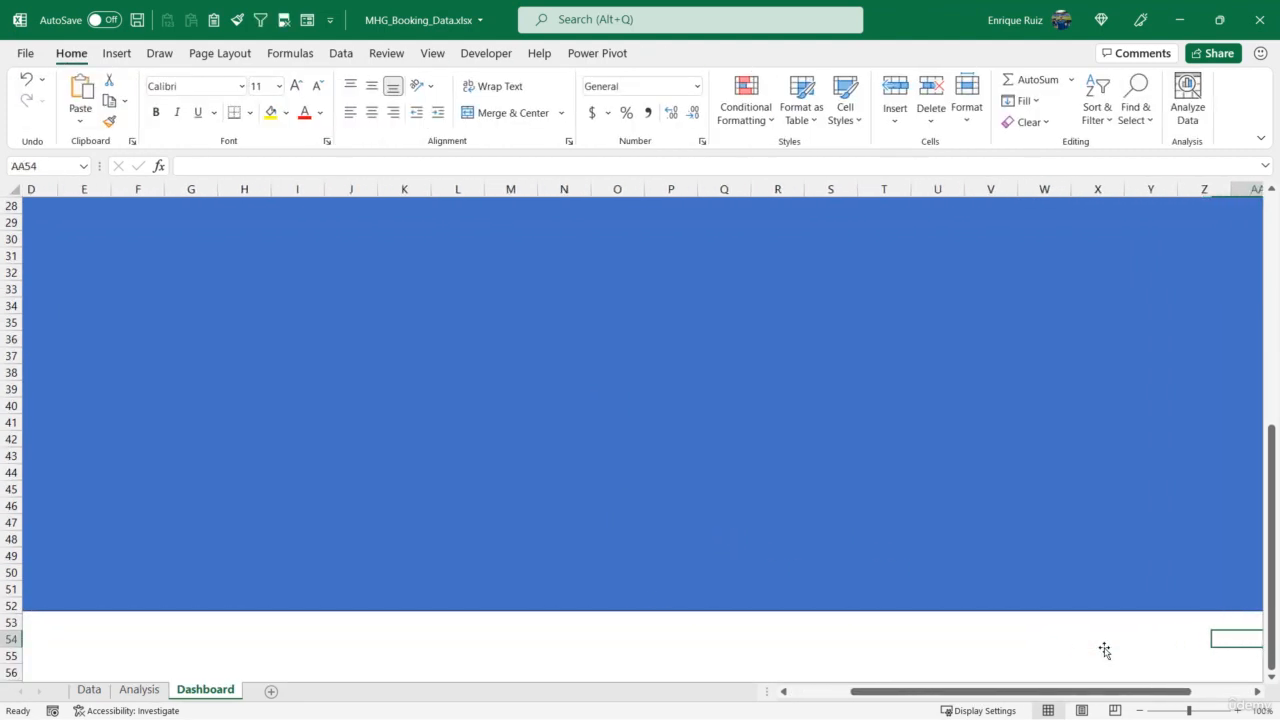
key("Right")
scroll(1027, 438, "up", 9)
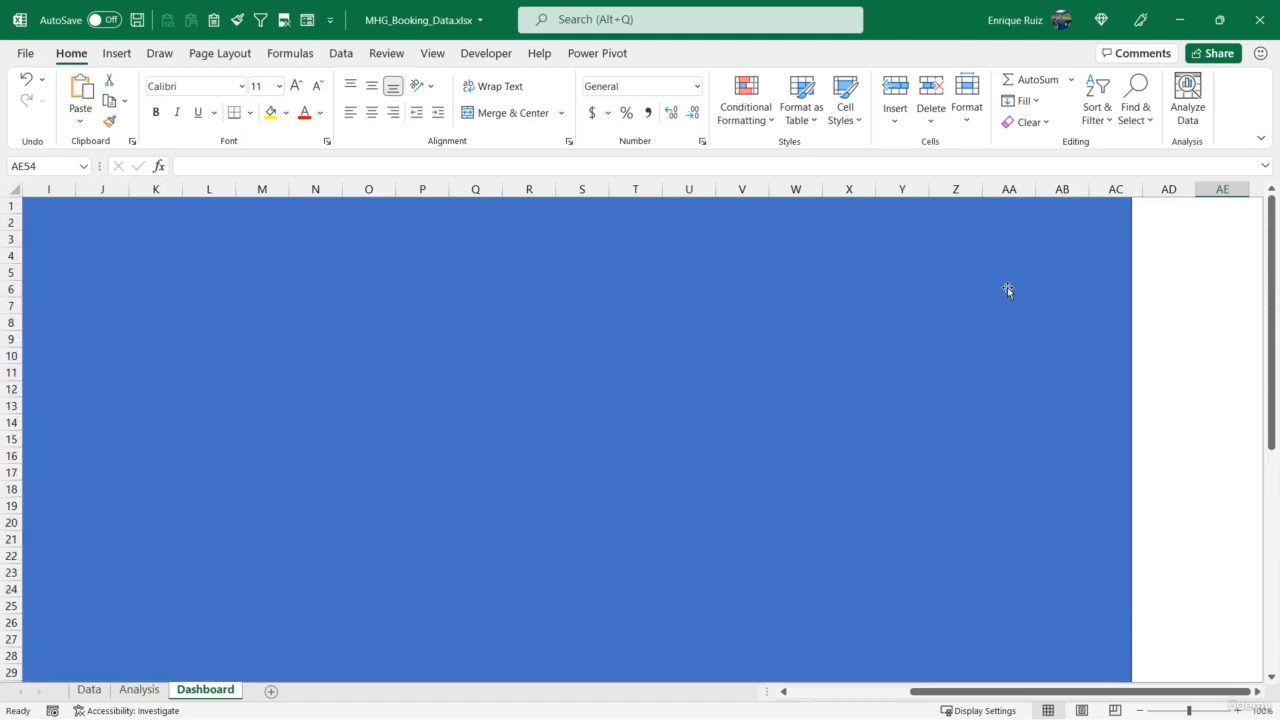
scroll(1039, 323, "down", 13)
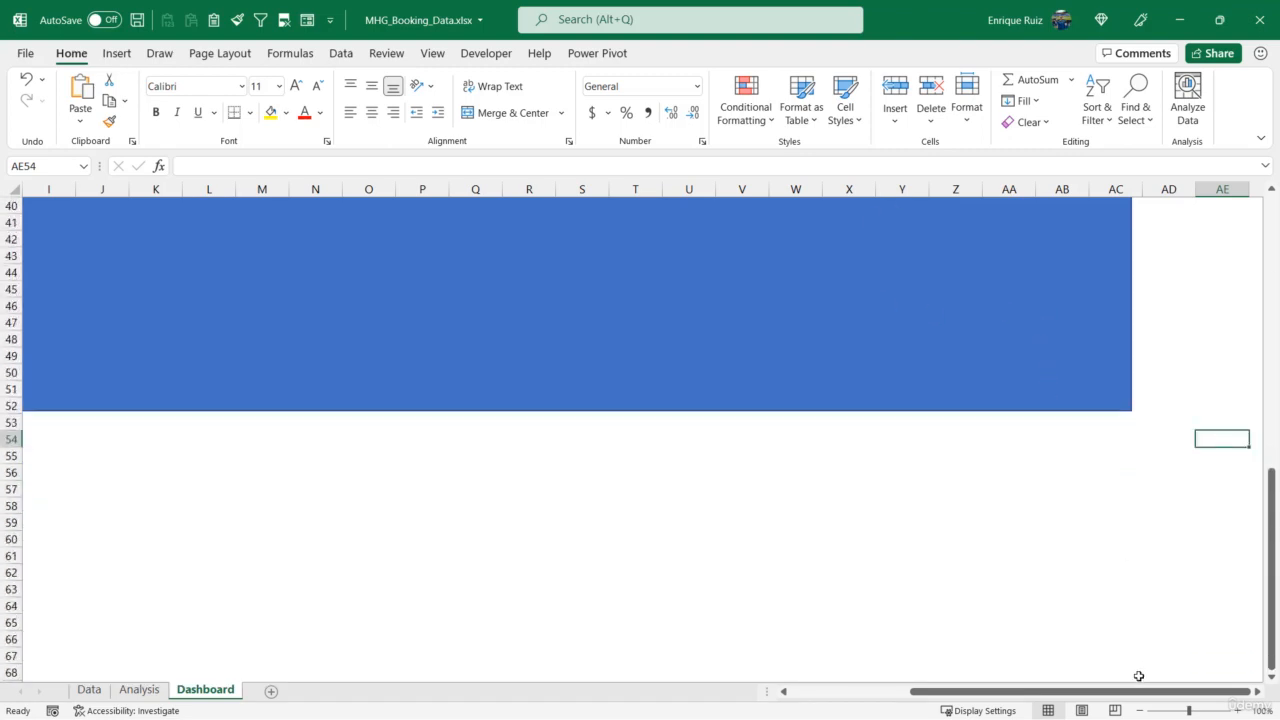
left_click_drag(1135, 695, 877, 671)
scroll(780, 531, "up", 13)
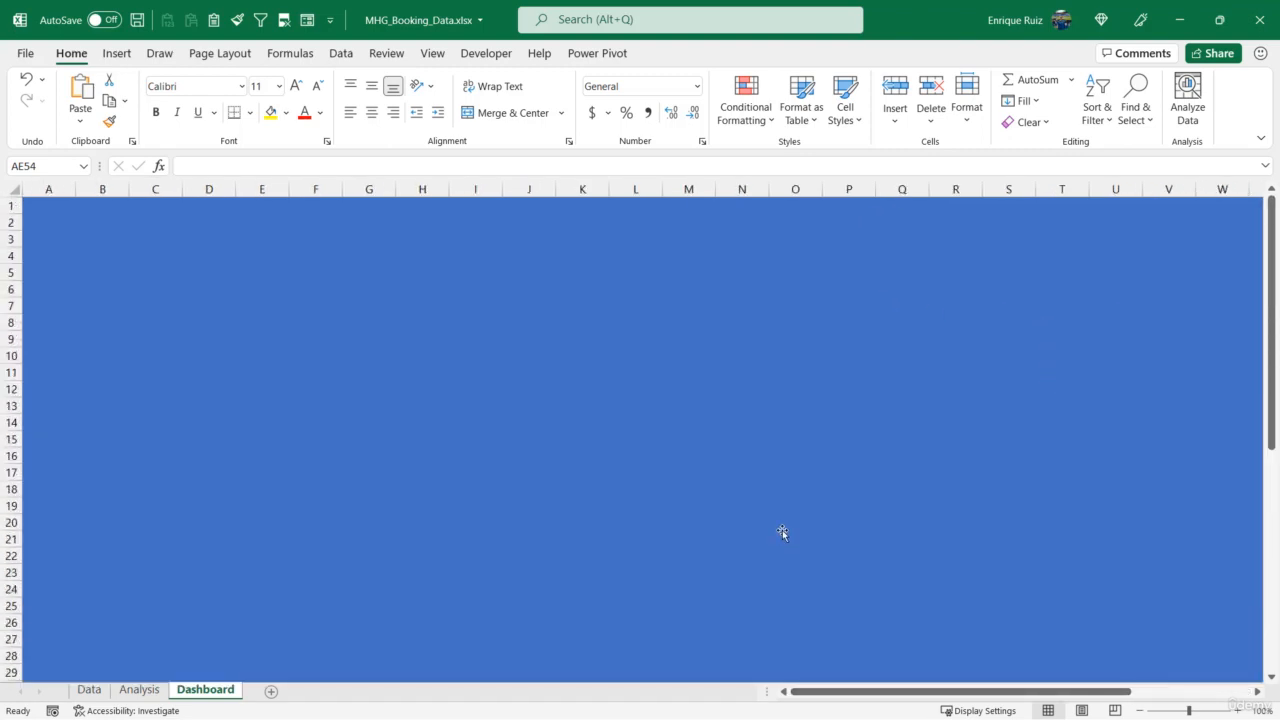
Lock the aspect ratio of the blue rectangle
left_click(758, 294)
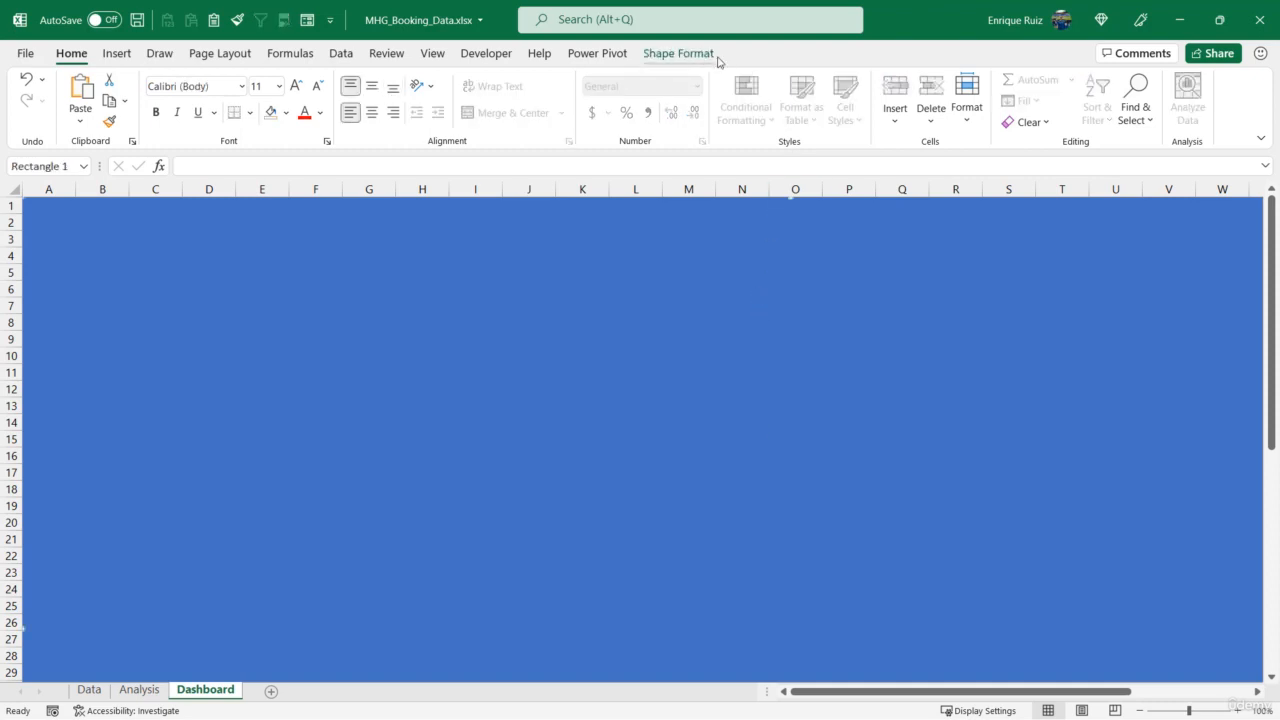
left_click(712, 58)
left_click(1077, 143)
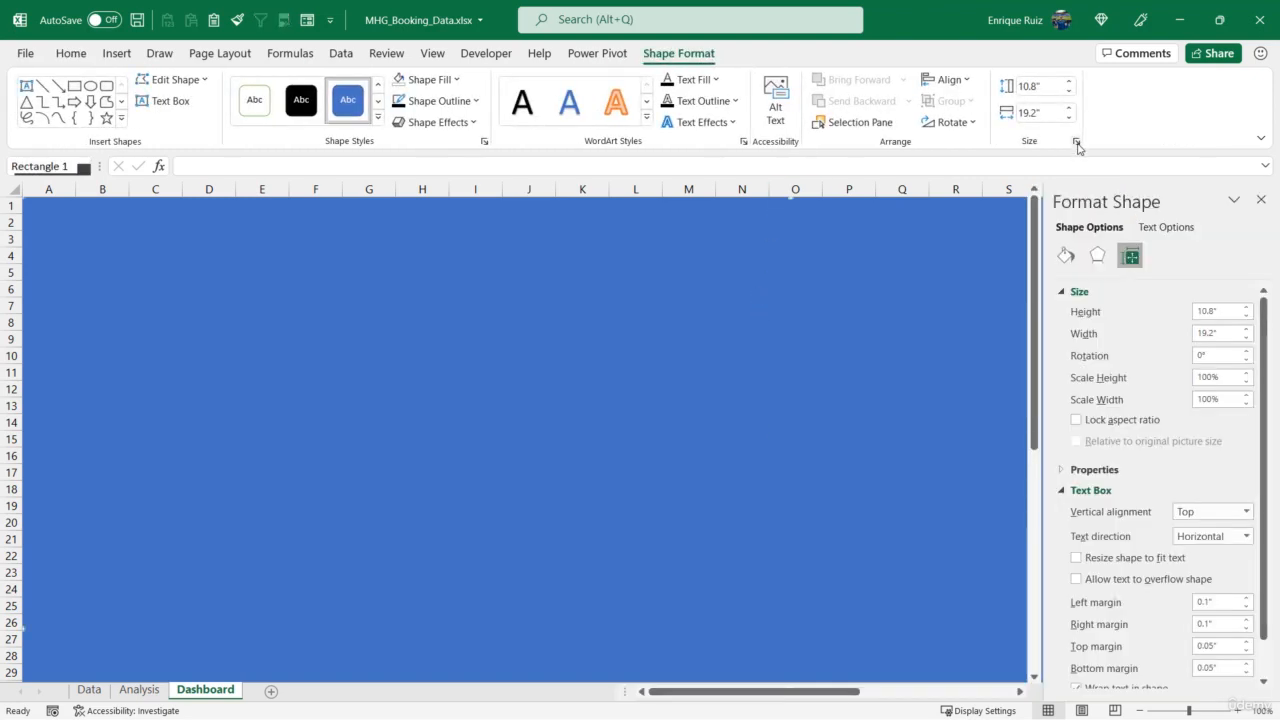
left_click(1097, 420)
left_click(1261, 201)
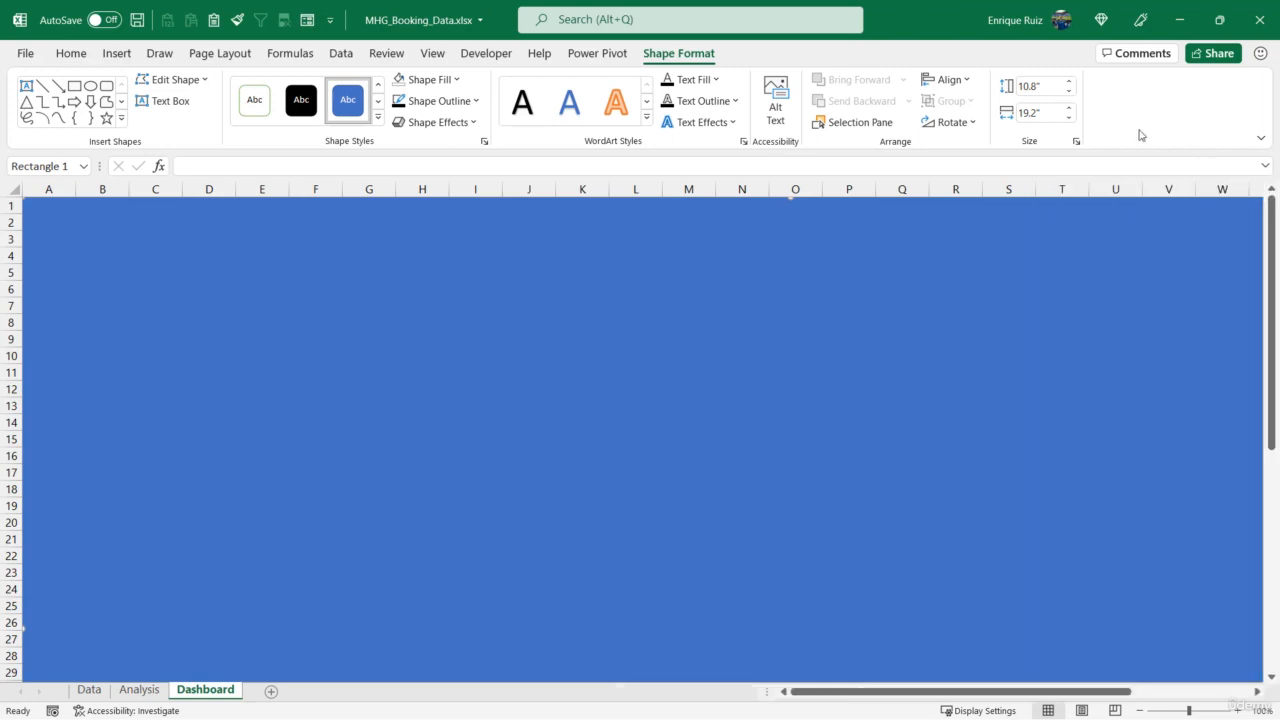
Scale the rectangle proportionally to a width of 15.5 inches so it fits the visible columns
left_click(1068, 119)
left_click(1068, 119)
left_click(1068, 119)
left_click(1068, 119)
left_click(1068, 119)
left_click(1068, 119)
left_click(1068, 119)
left_click(1068, 119)
left_click(1068, 119)
left_click(1068, 119)
left_click(1068, 119)
left_click(1068, 119)
left_click(1068, 119)
left_click(1068, 119)
left_click(1068, 119)
left_click(1068, 119)
left_click(1068, 119)
left_click(1068, 119)
left_click(1068, 119)
left_click(1068, 119)
left_click(1069, 118)
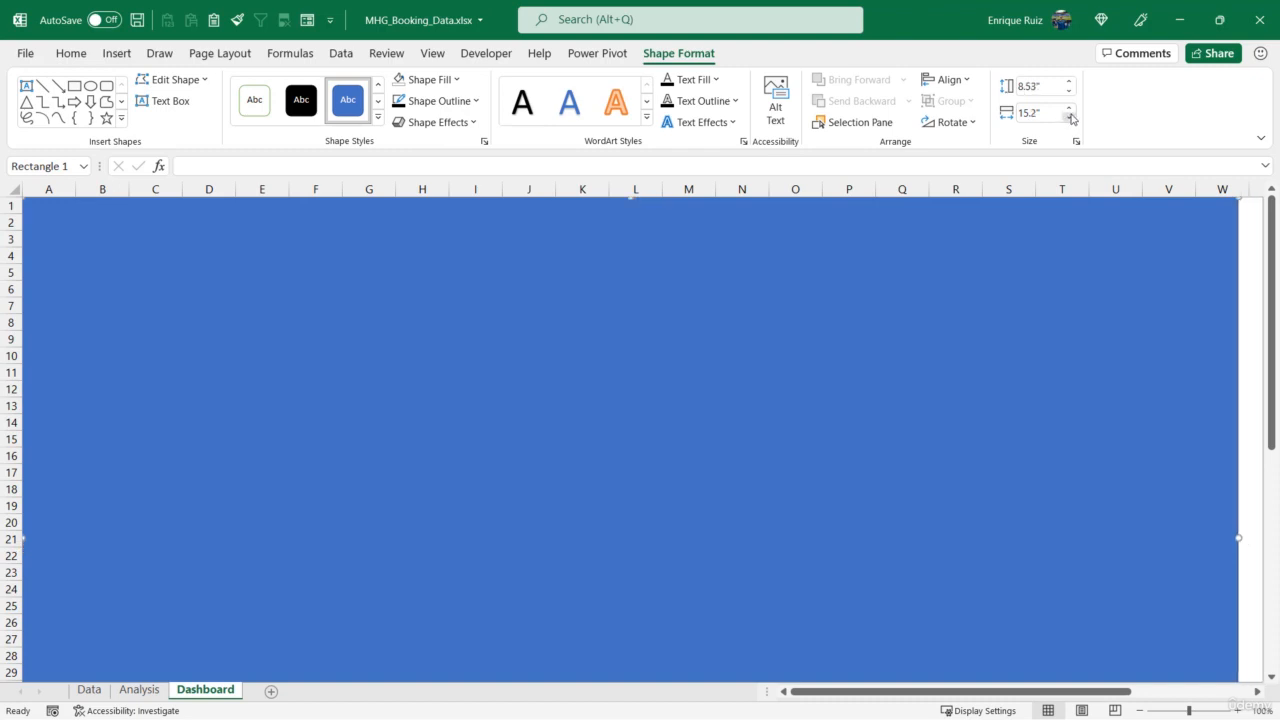
left_click(1069, 107)
left_click(1069, 107)
left_click(1069, 107)
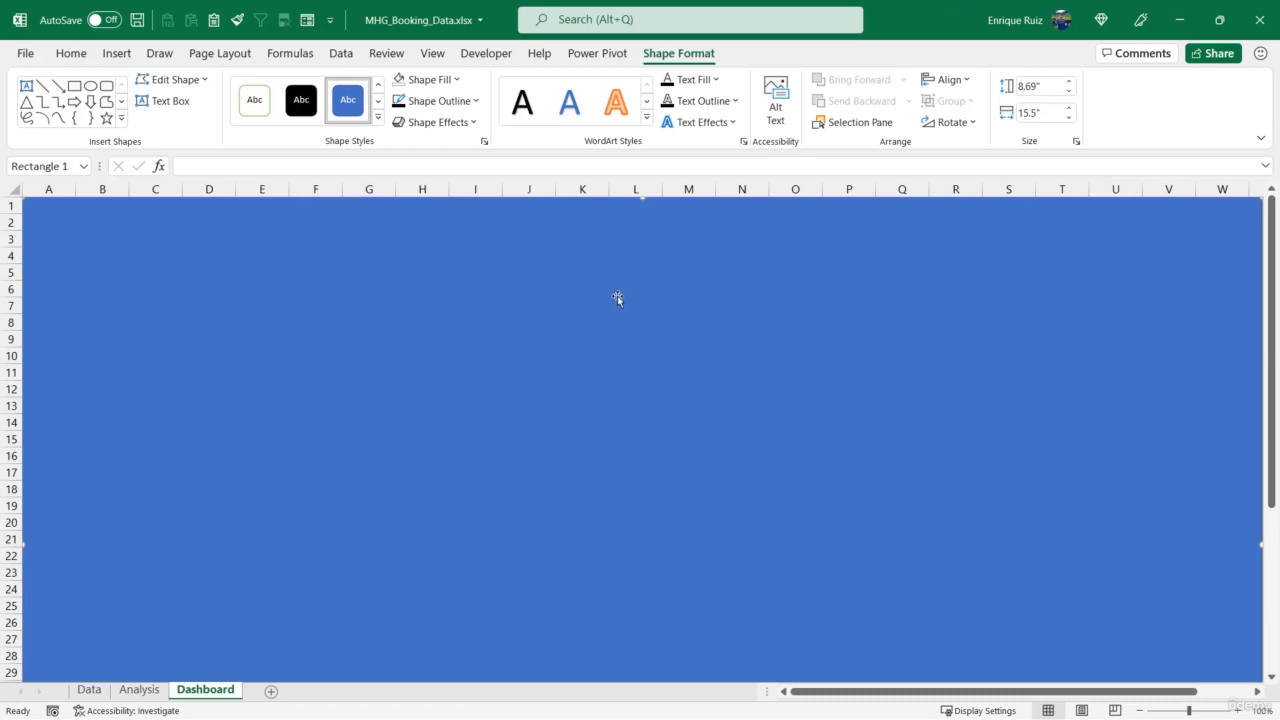
scroll(617, 295, "down", 6)
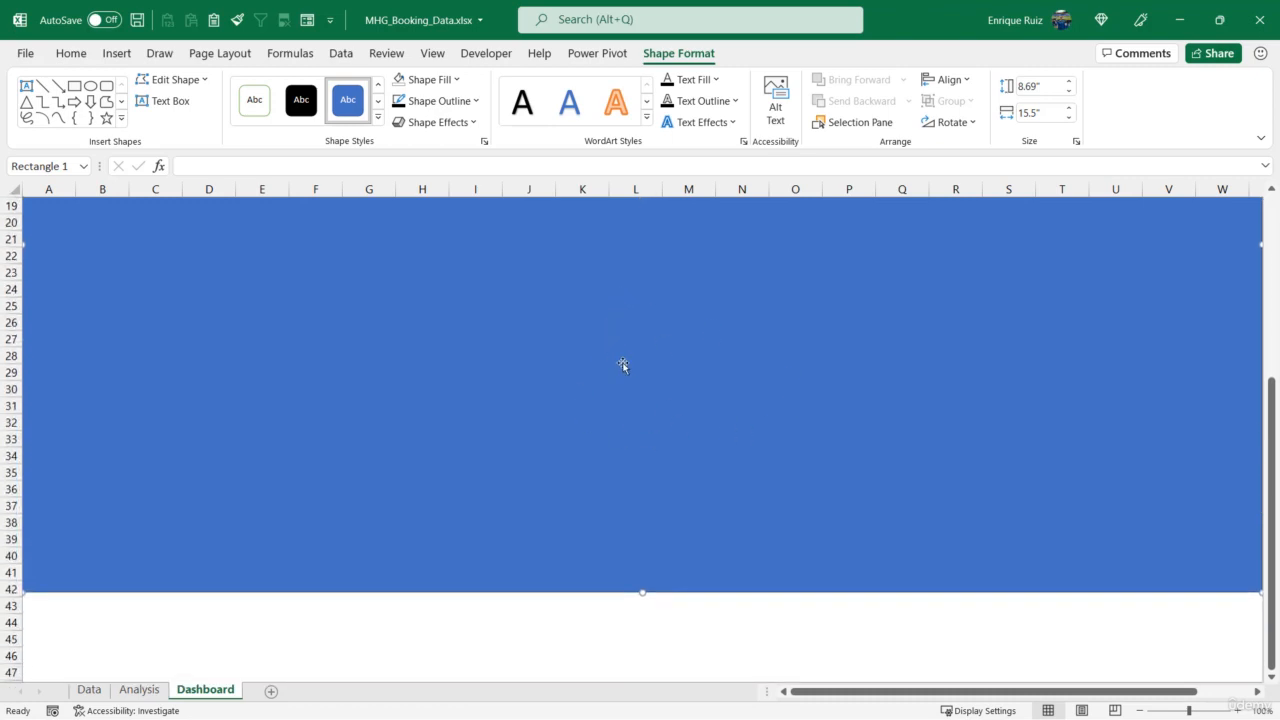
scroll(633, 367, "up", 6)
scroll(646, 294, "down", 6)
scroll(686, 379, "up", 6)
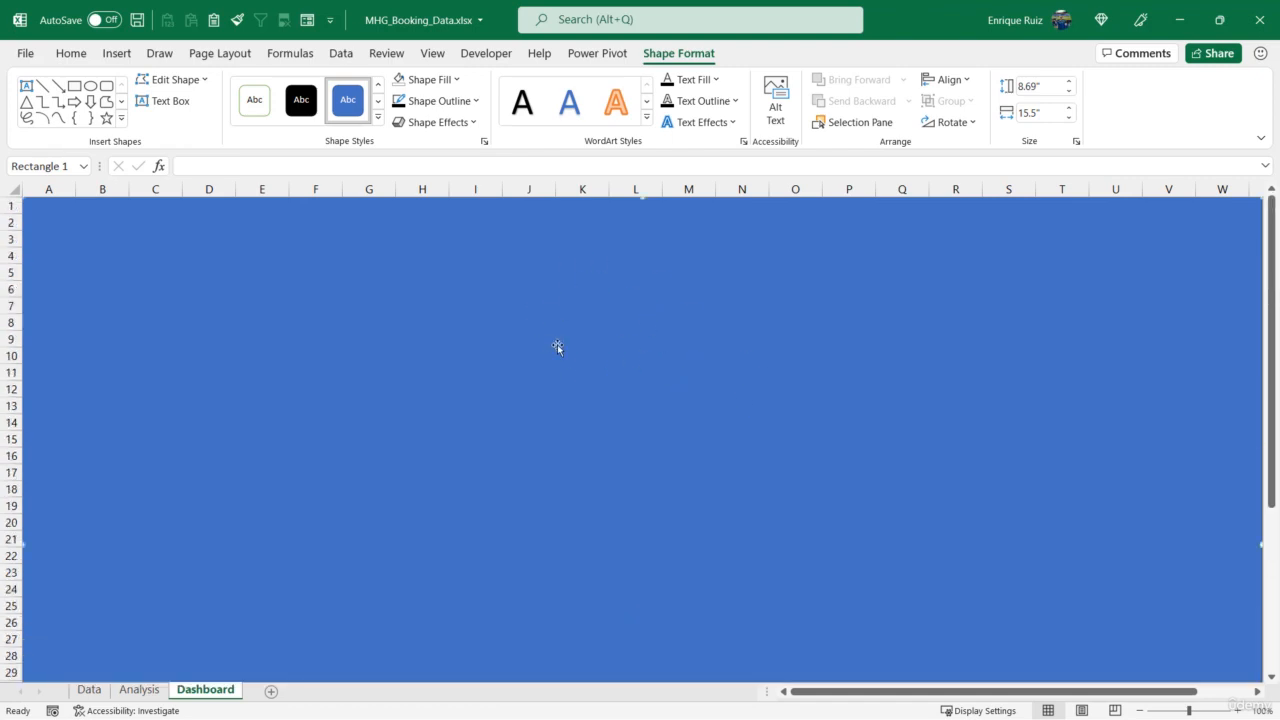
Remove the rectangle's fill so that only its outline frames the dashboard area
left_click(426, 79)
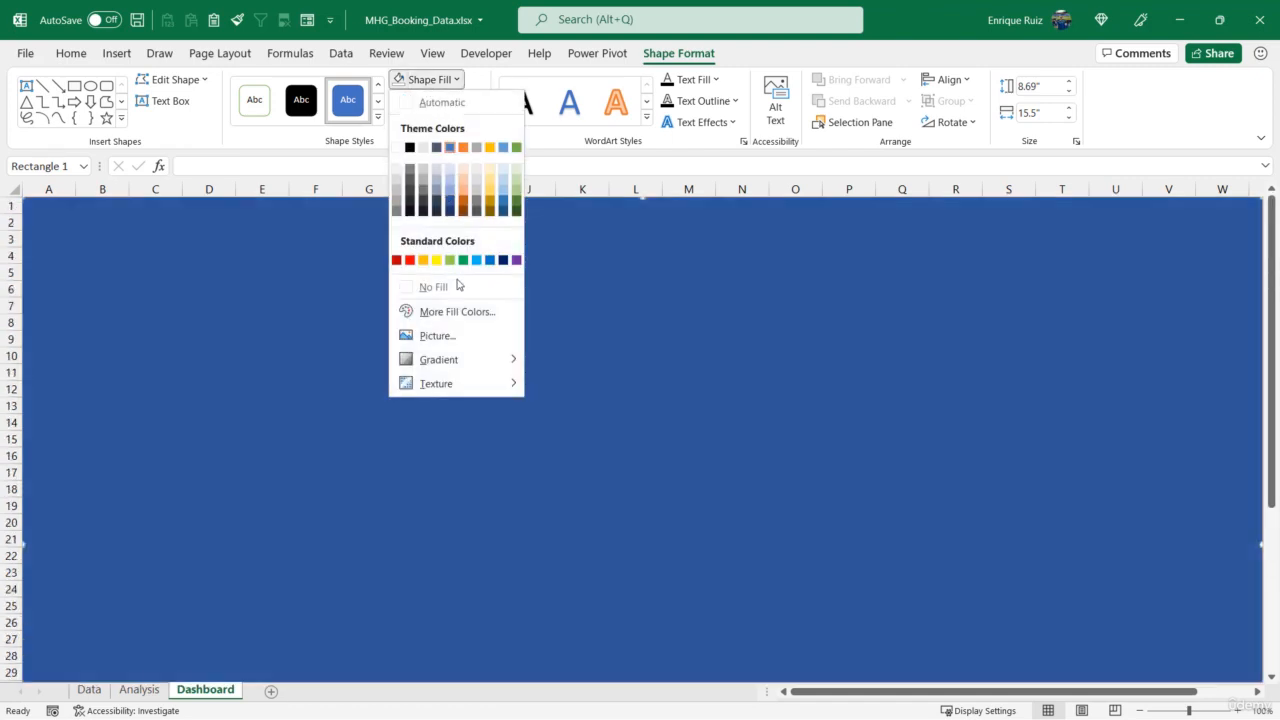
left_click(457, 286)
left_click(338, 294)
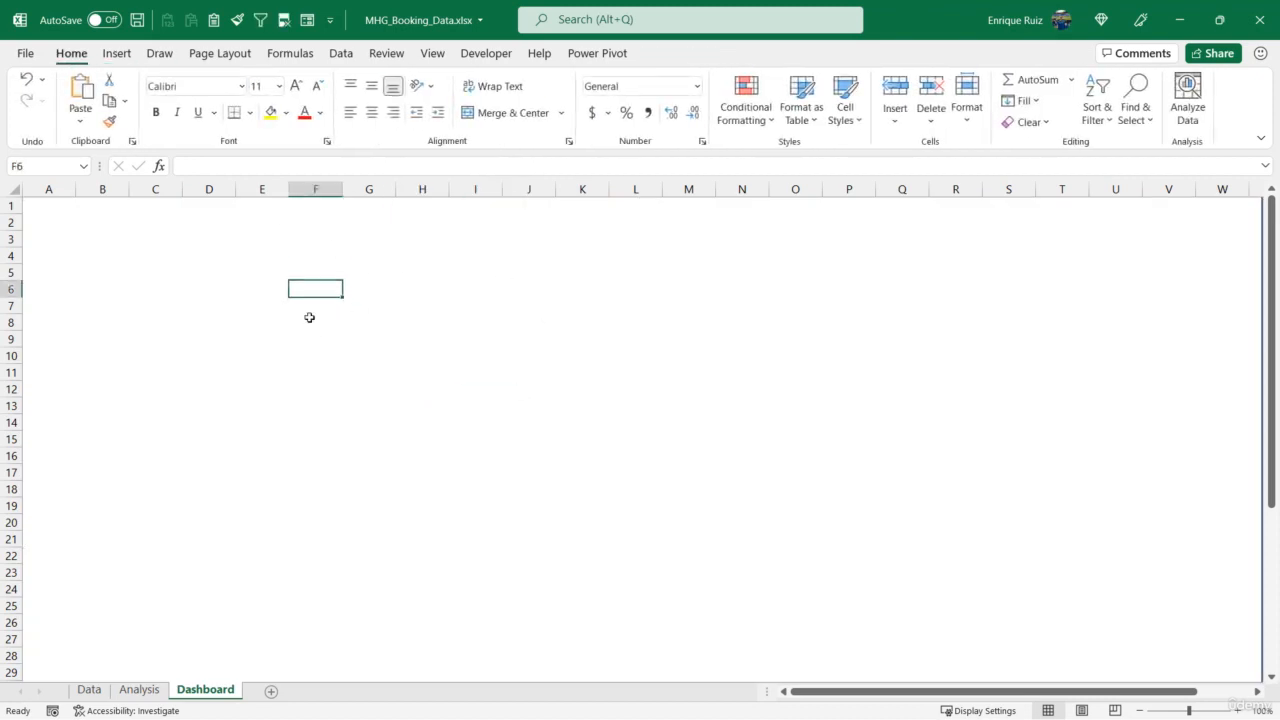
scroll(480, 375, "down", 7)
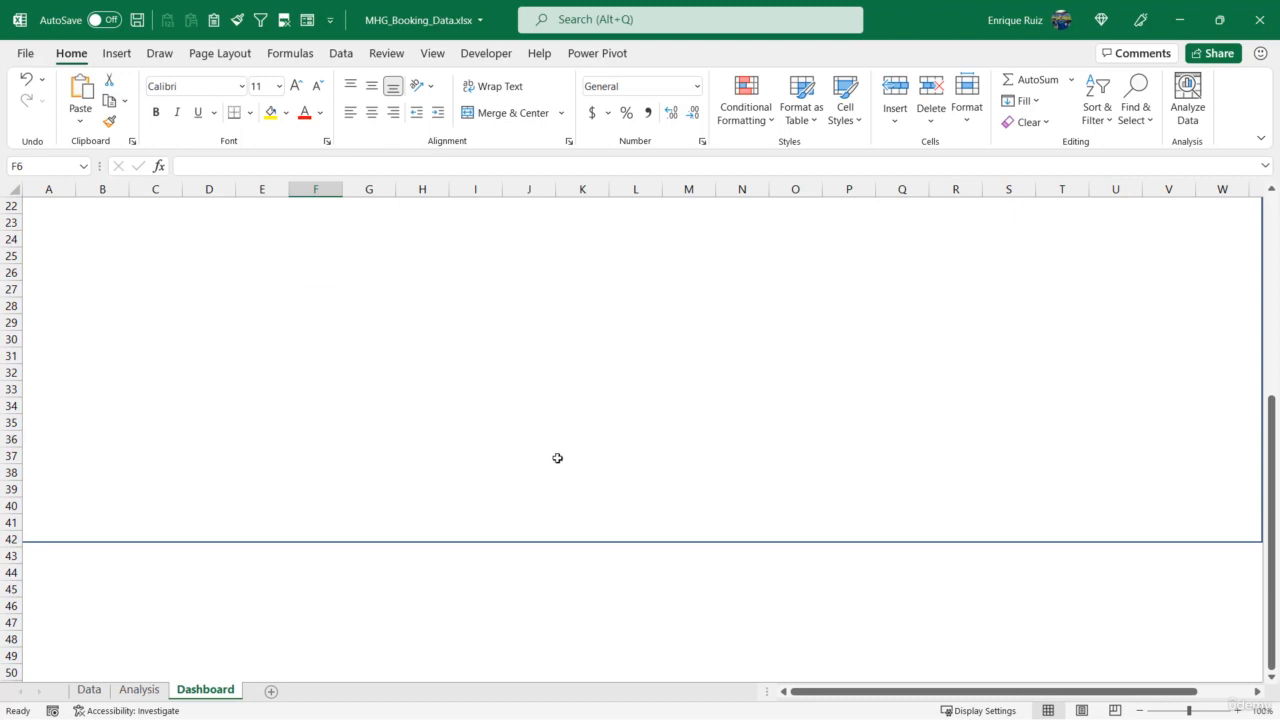
scroll(553, 452, "up", 7)
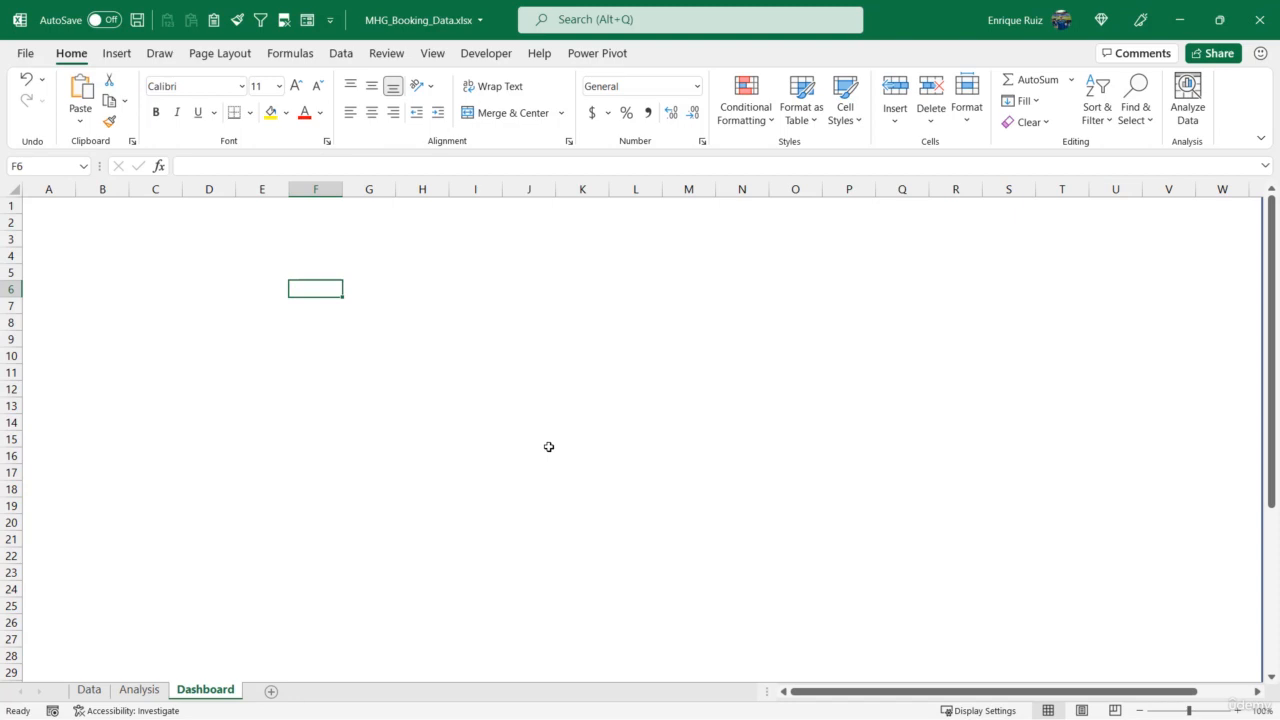
Insert a text box spanning about columns C to P near the sheet's upper edge, containing the text RECOMMENDATION
left_click(126, 56)
left_click(205, 108)
left_click(243, 170)
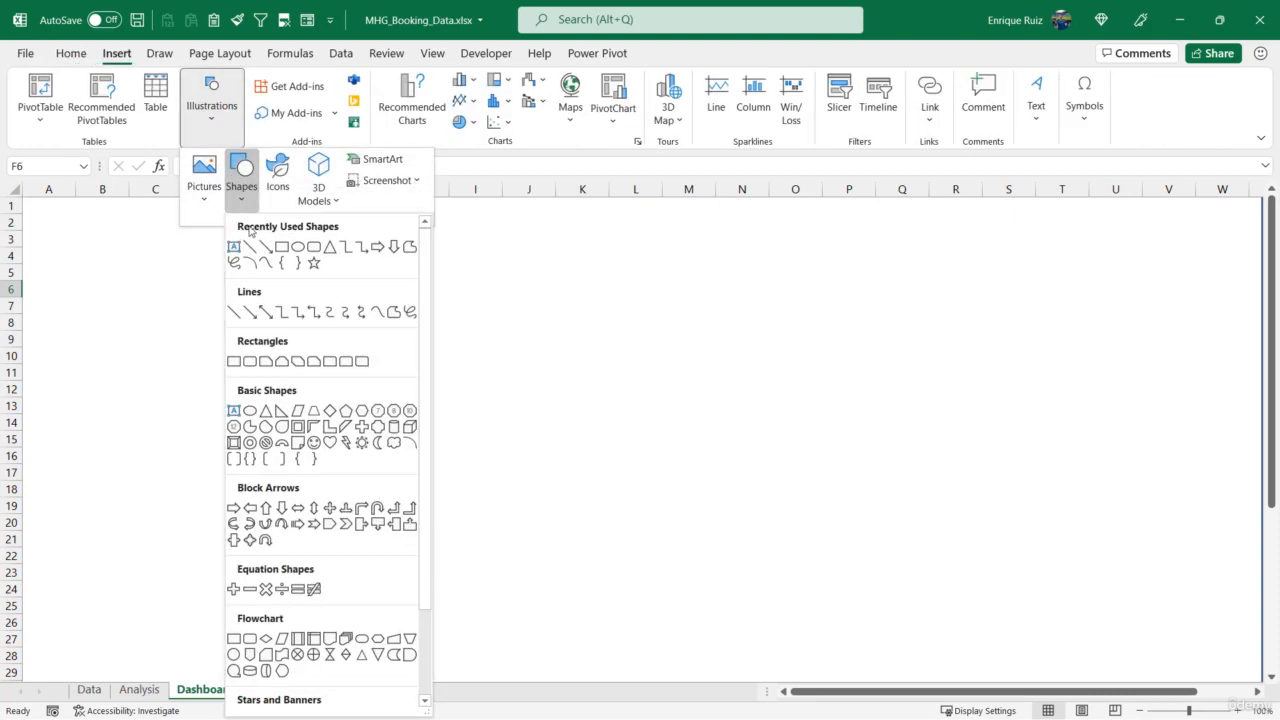
left_click(236, 248)
left_click_drag(151, 232, 878, 386)
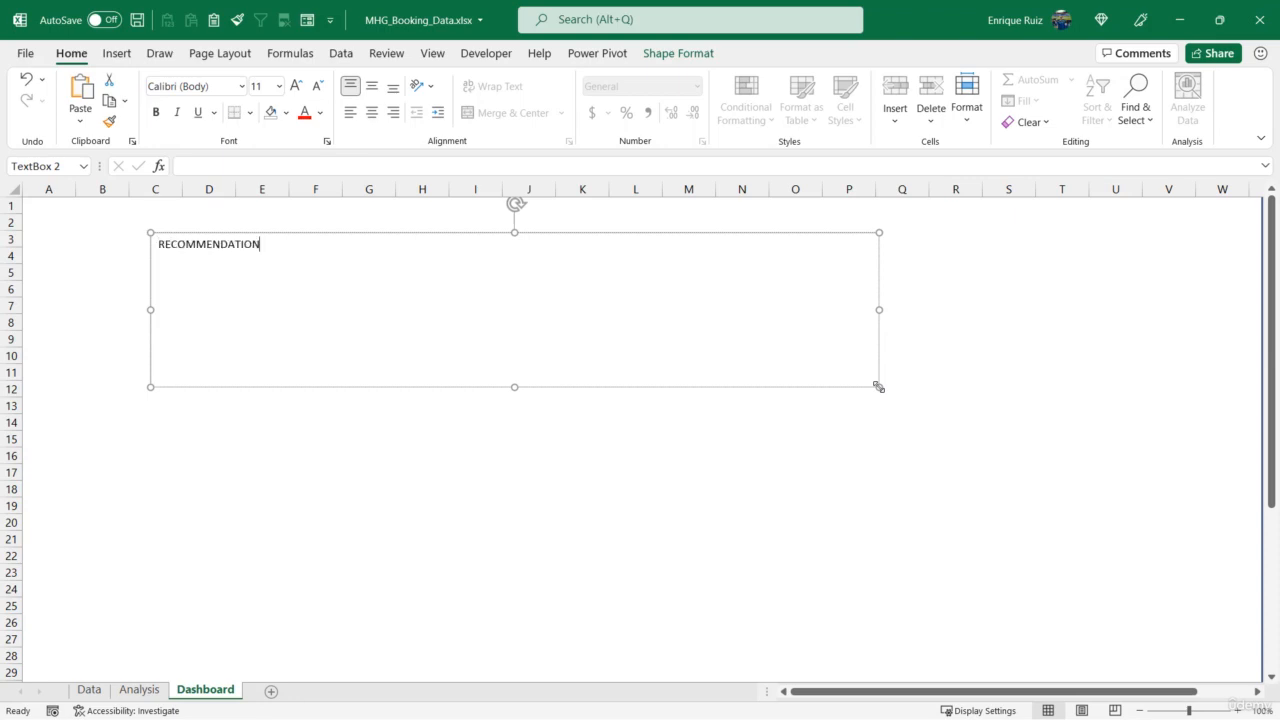
Make the RECOMMENDATION heading bold at size 32 and shrink its text box to fit the text
left_click(857, 387)
left_click(156, 112)
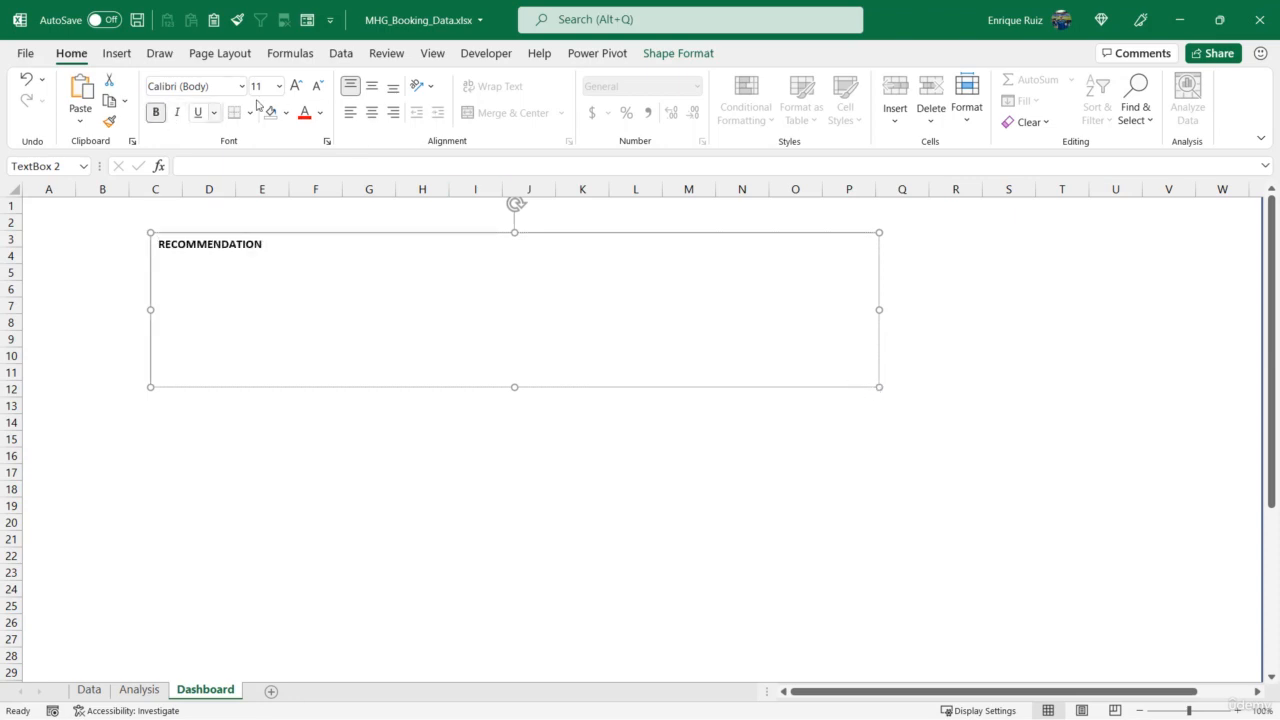
left_click(297, 87)
left_click(297, 87)
left_click(297, 87)
left_click(297, 87)
left_click(297, 87)
left_click(297, 87)
left_click(297, 87)
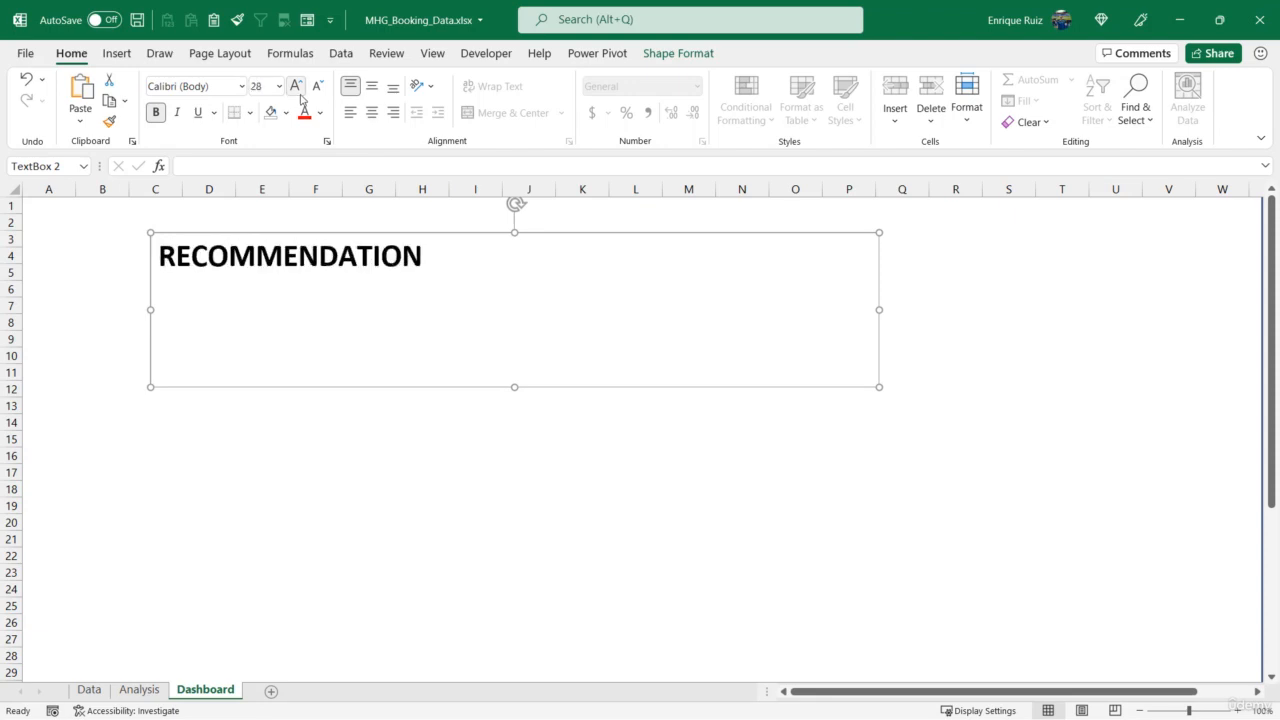
left_click(297, 87)
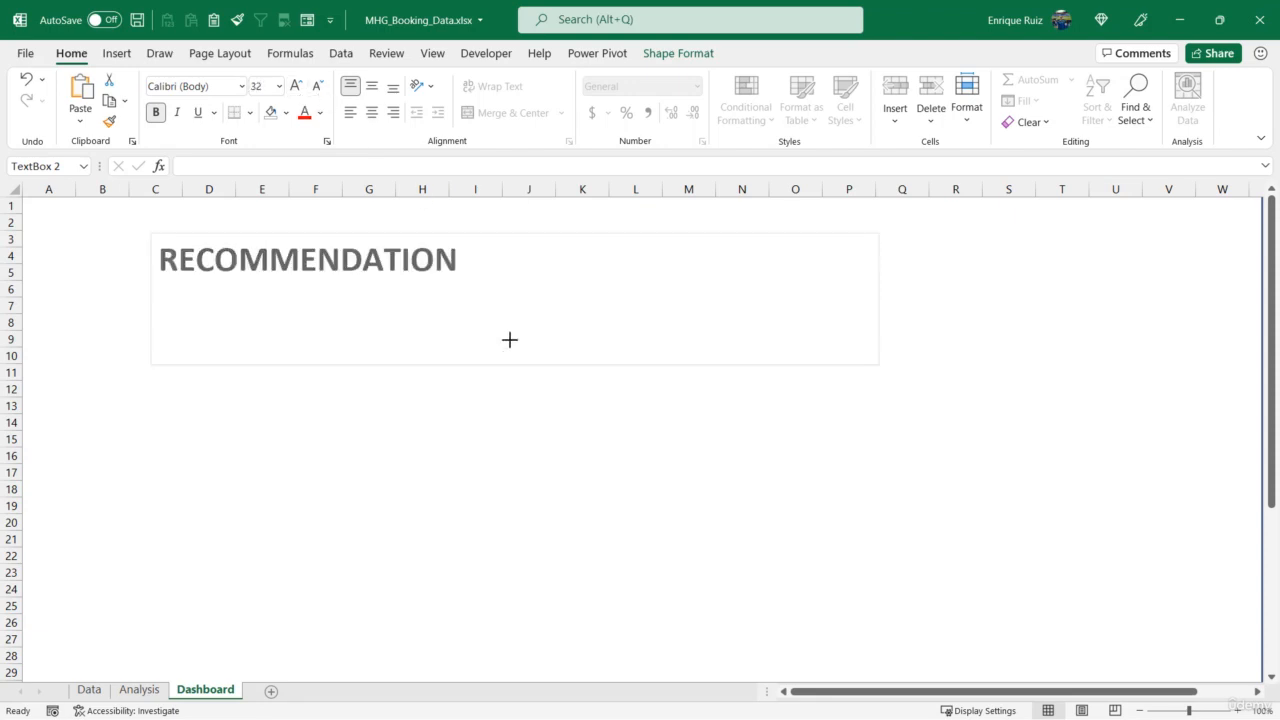
left_click_drag(510, 340, 516, 286)
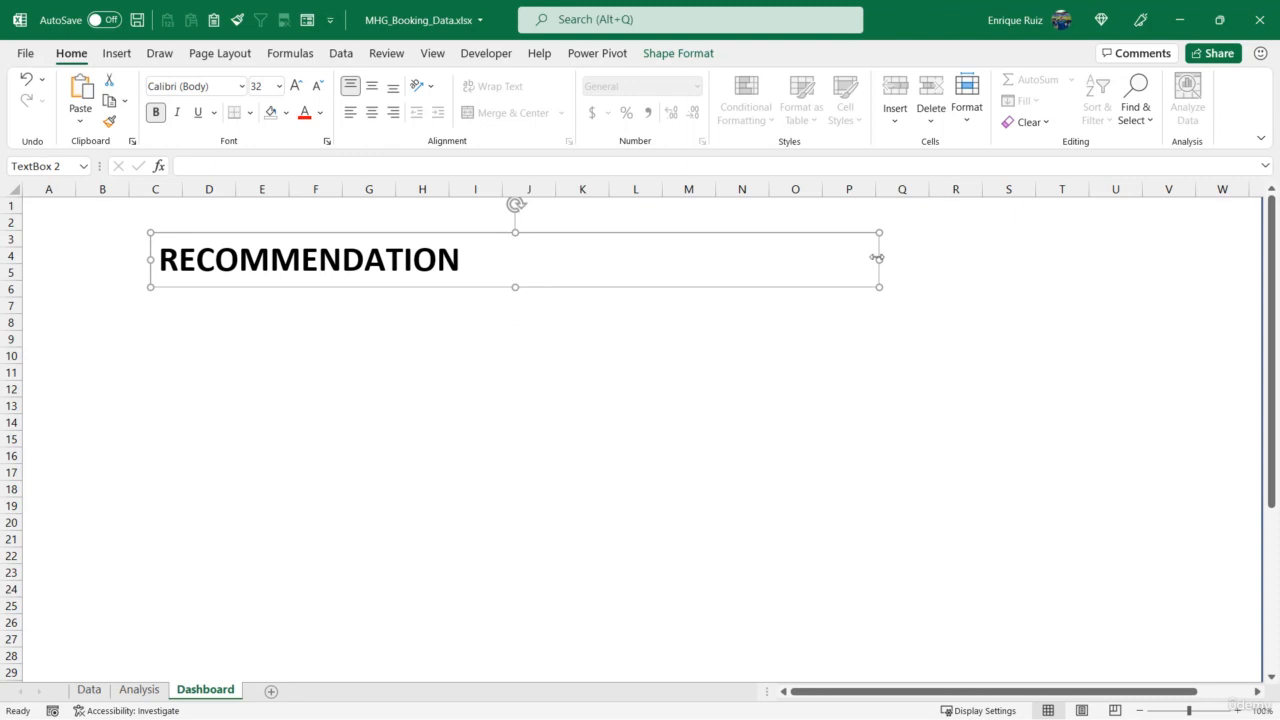
left_click_drag(876, 257, 487, 253)
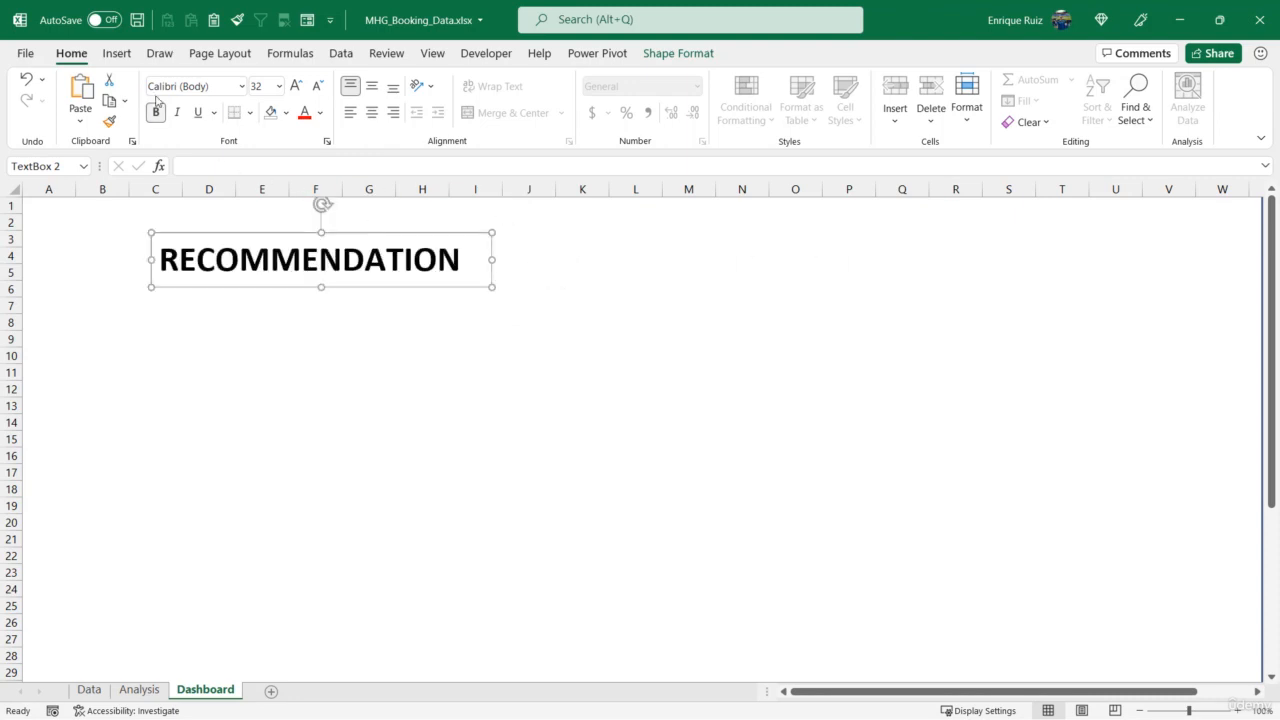
Draw a rectangle about 7.75 by 0.85 inches below the RECOMMENDATION heading and fill it with a darker theme blue
left_click(116, 53)
left_click(212, 106)
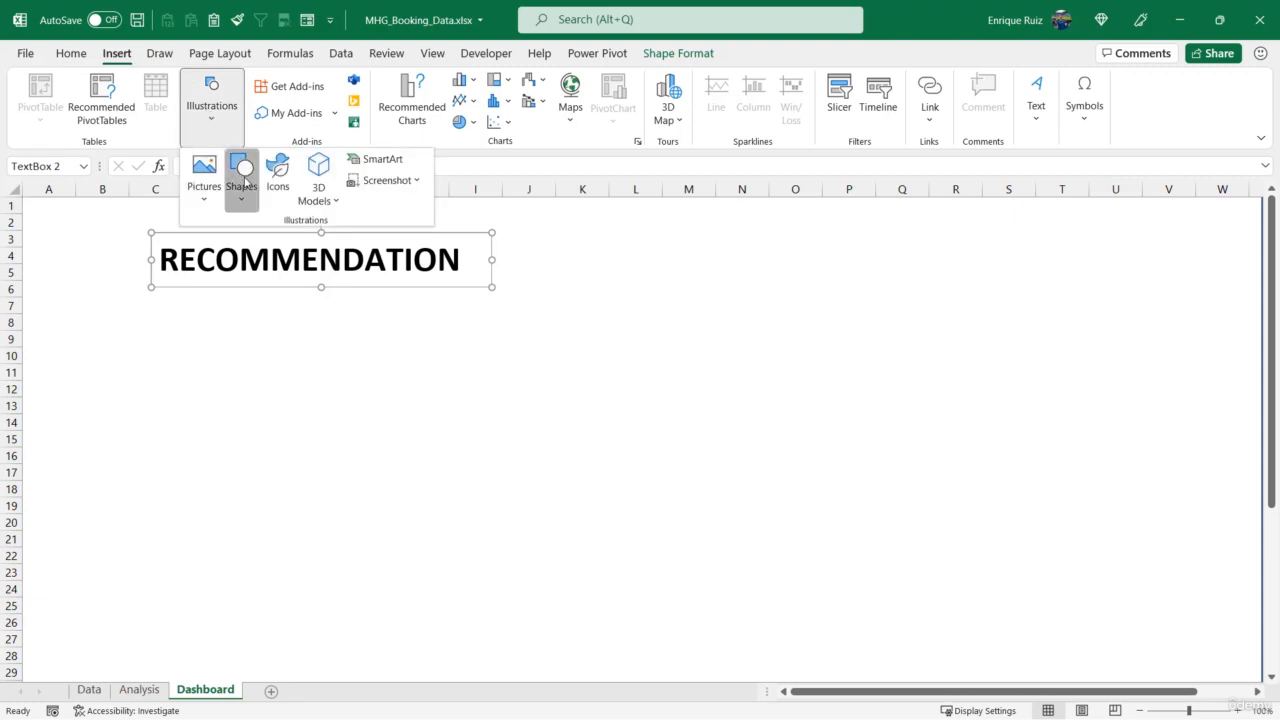
left_click(241, 170)
left_click(268, 248)
left_click_drag(114, 336, 734, 404)
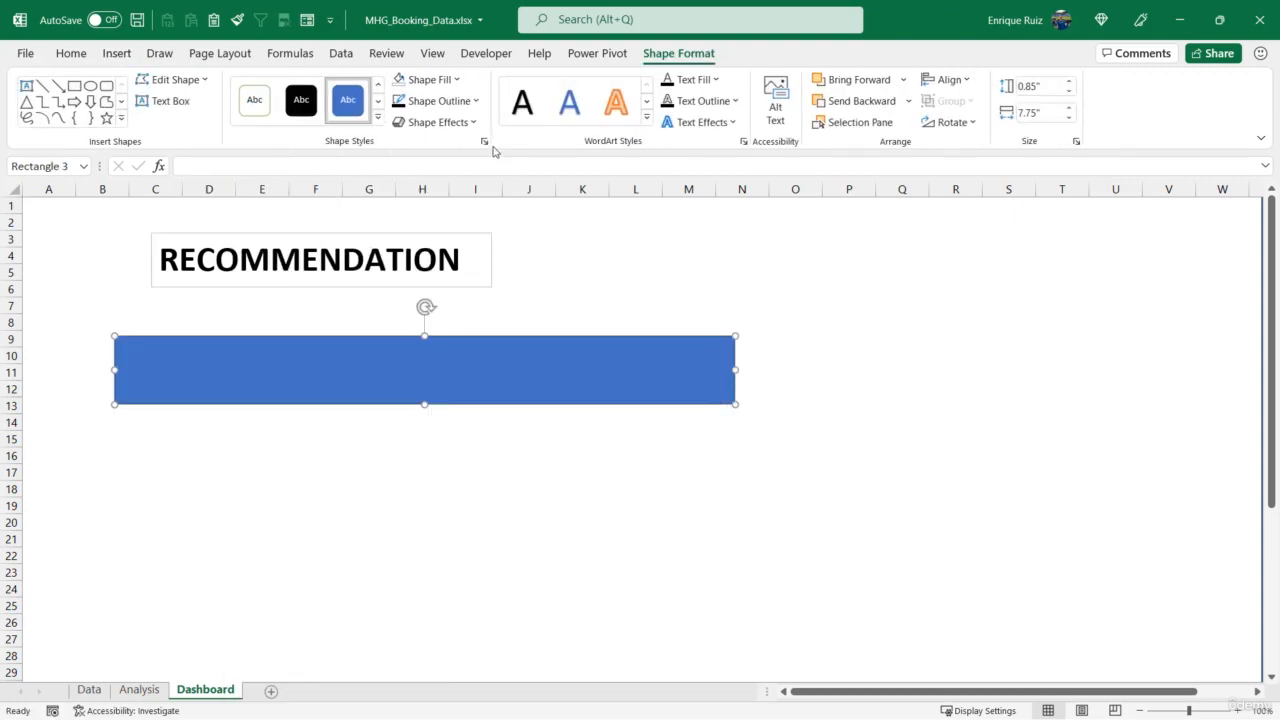
left_click(455, 80)
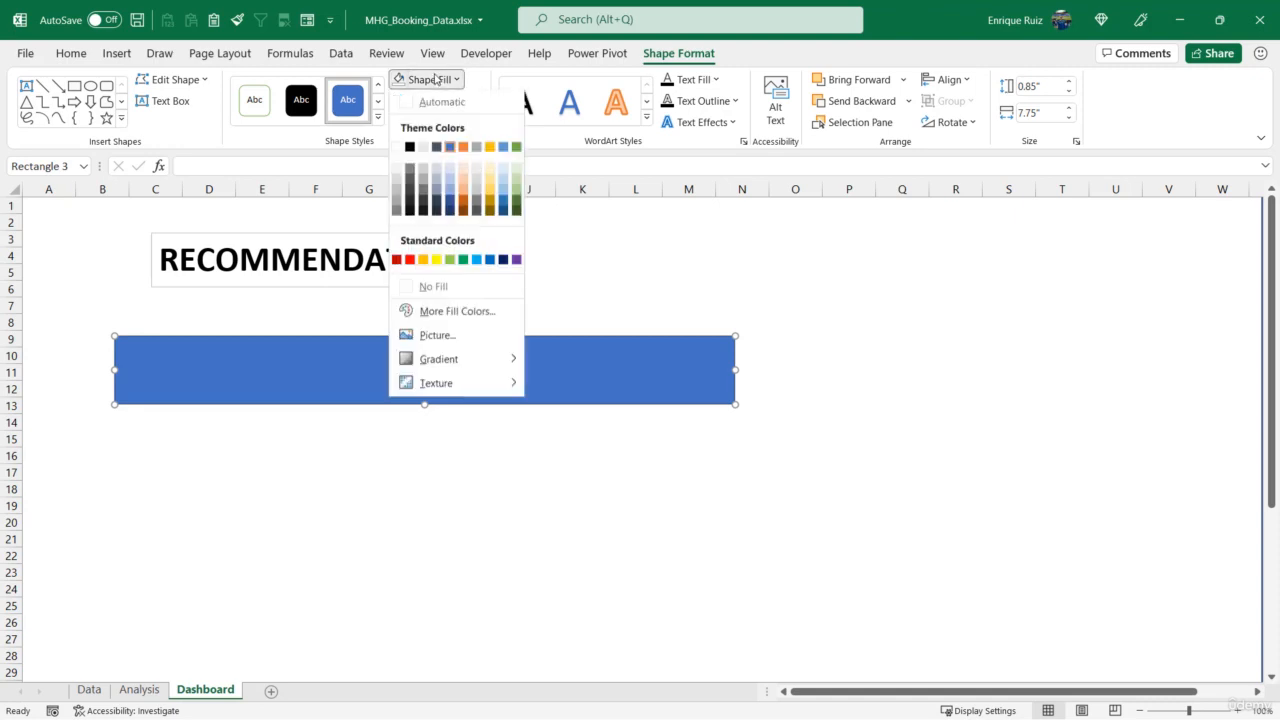
left_click(450, 206)
Turn the blue rectangle into a banner at the sheet's upper-left corner, 15.5 inches wide and about 1.01 inches high
left_click_drag(456, 346, 352, 206)
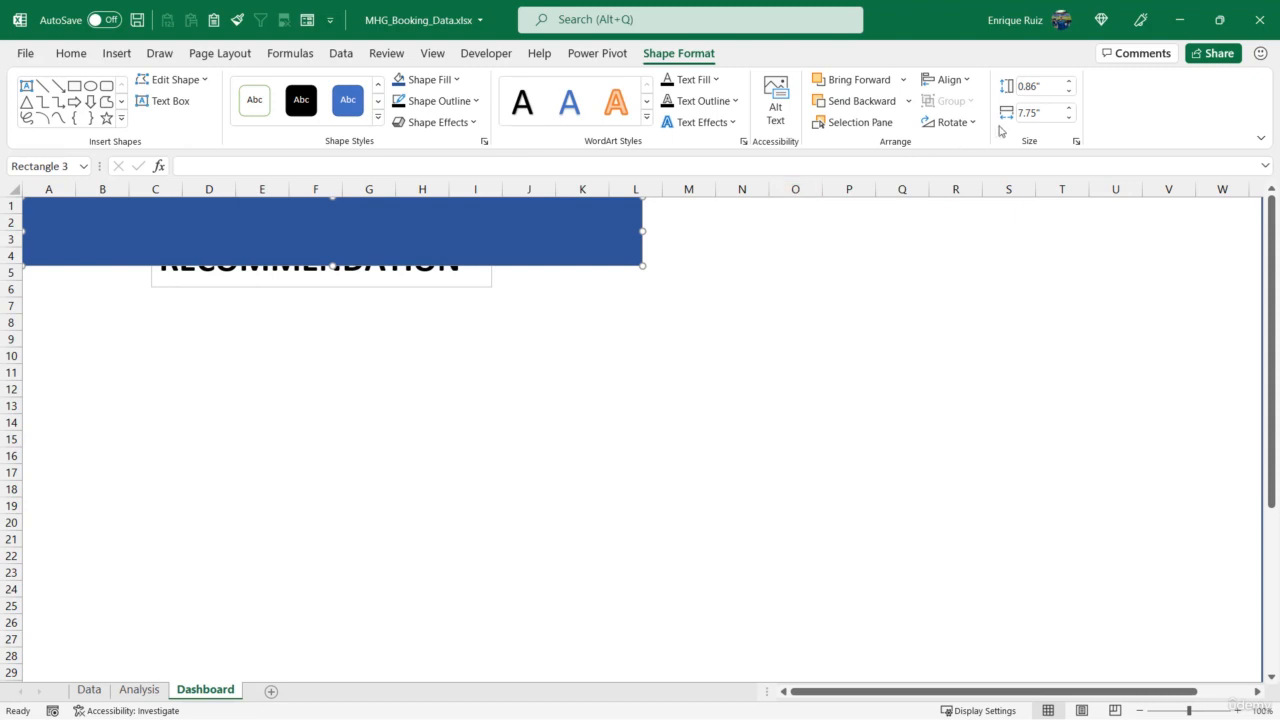
left_click(1043, 117)
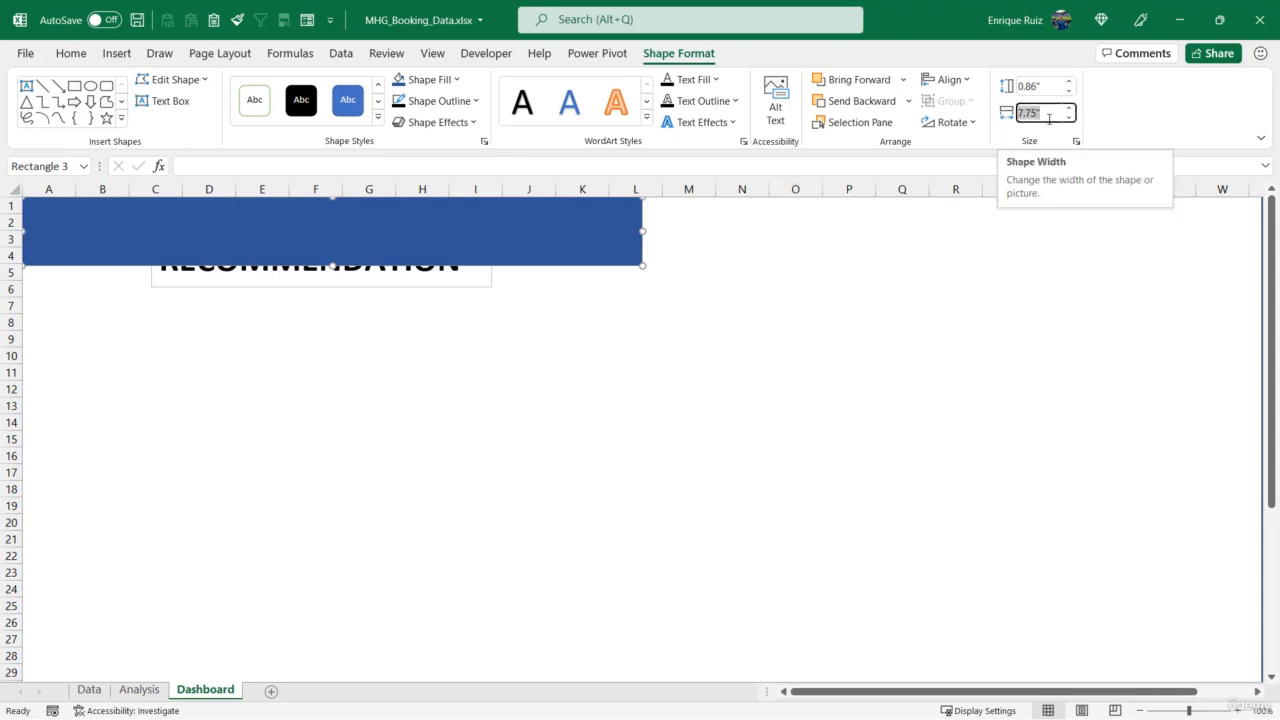
type("15.5")
key("Return")
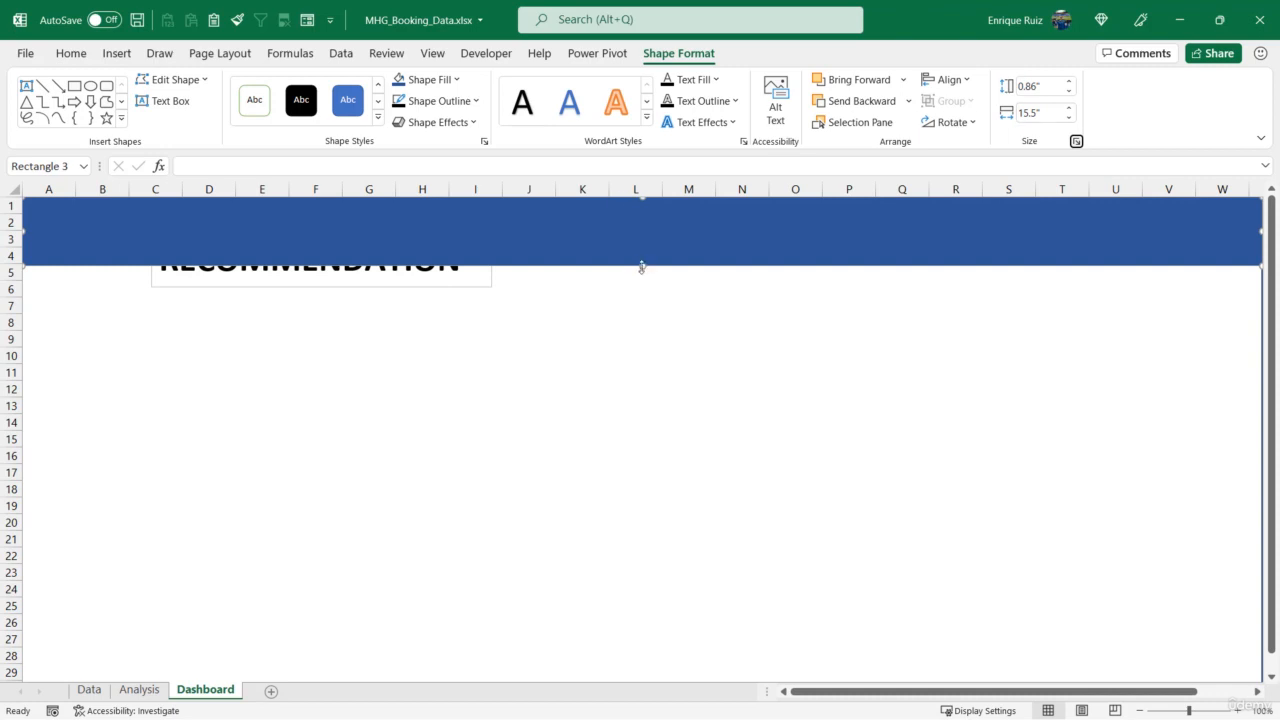
left_click_drag(642, 266, 637, 278)
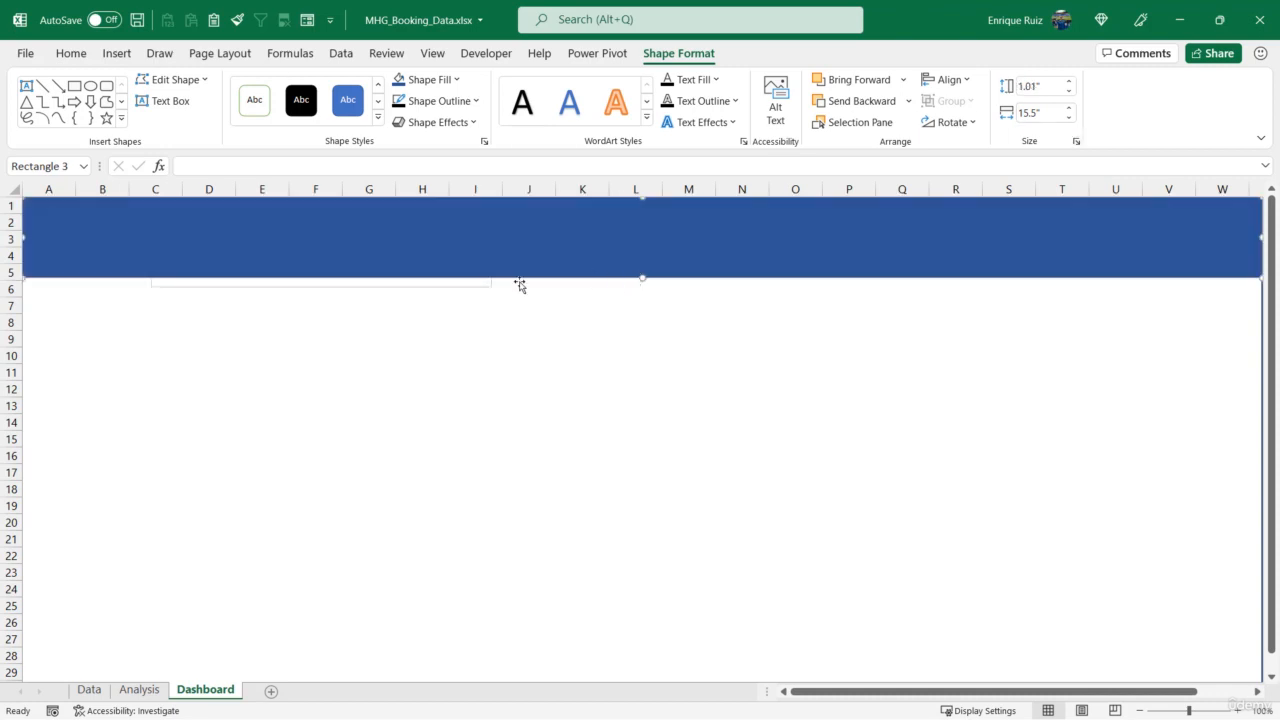
Bring the RECOMMENDATION text box to the front and move it up onto the blue banner
left_click(486, 287)
right_click(486, 287)
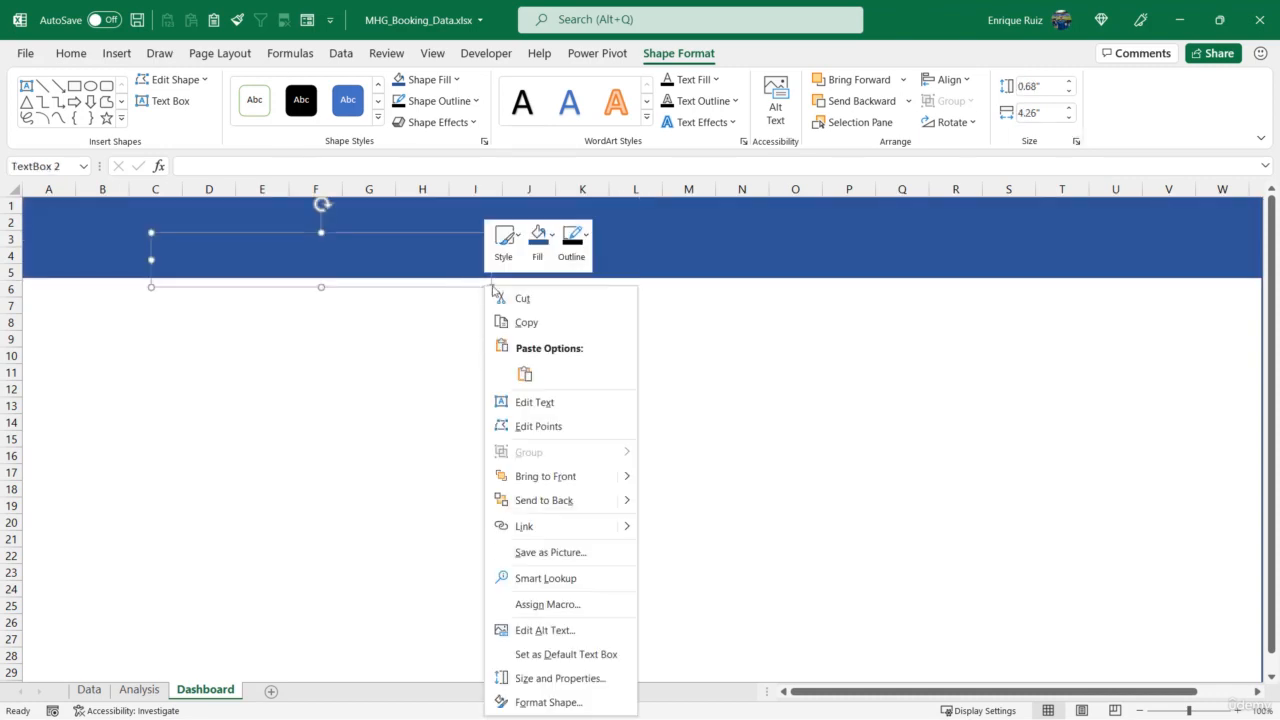
left_click(578, 478)
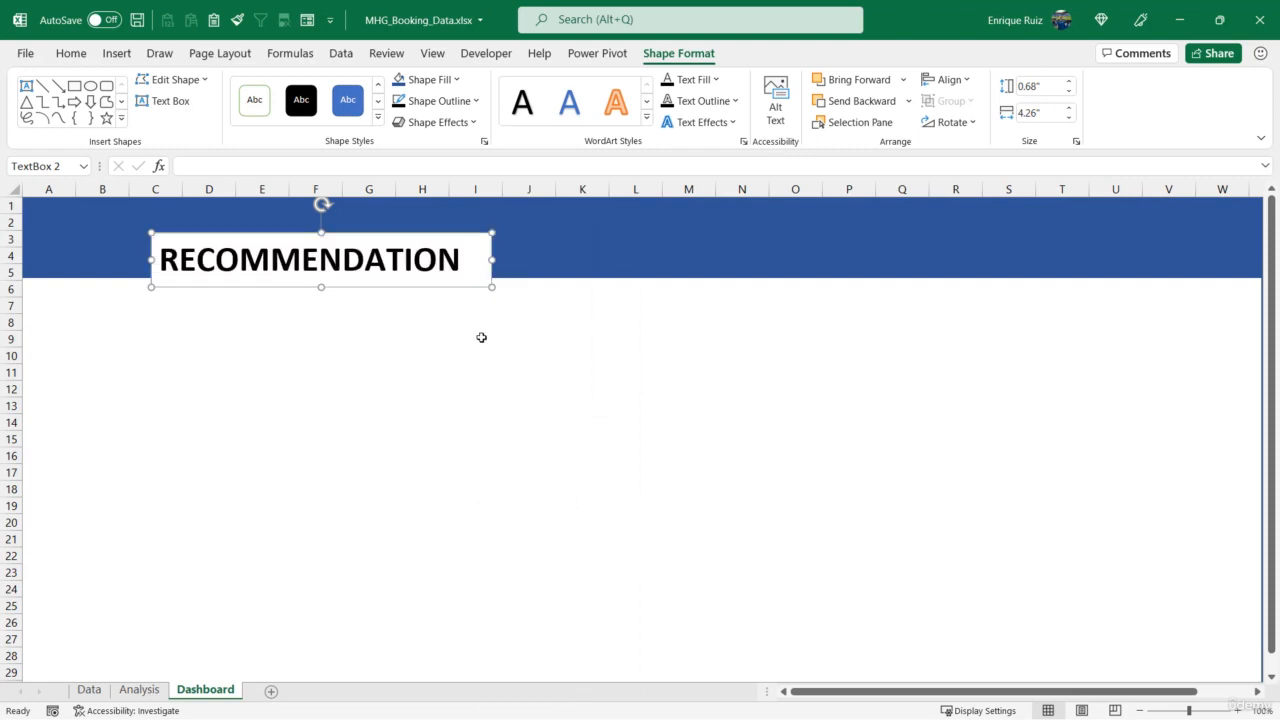
left_click(462, 268)
left_click_drag(448, 234, 443, 208)
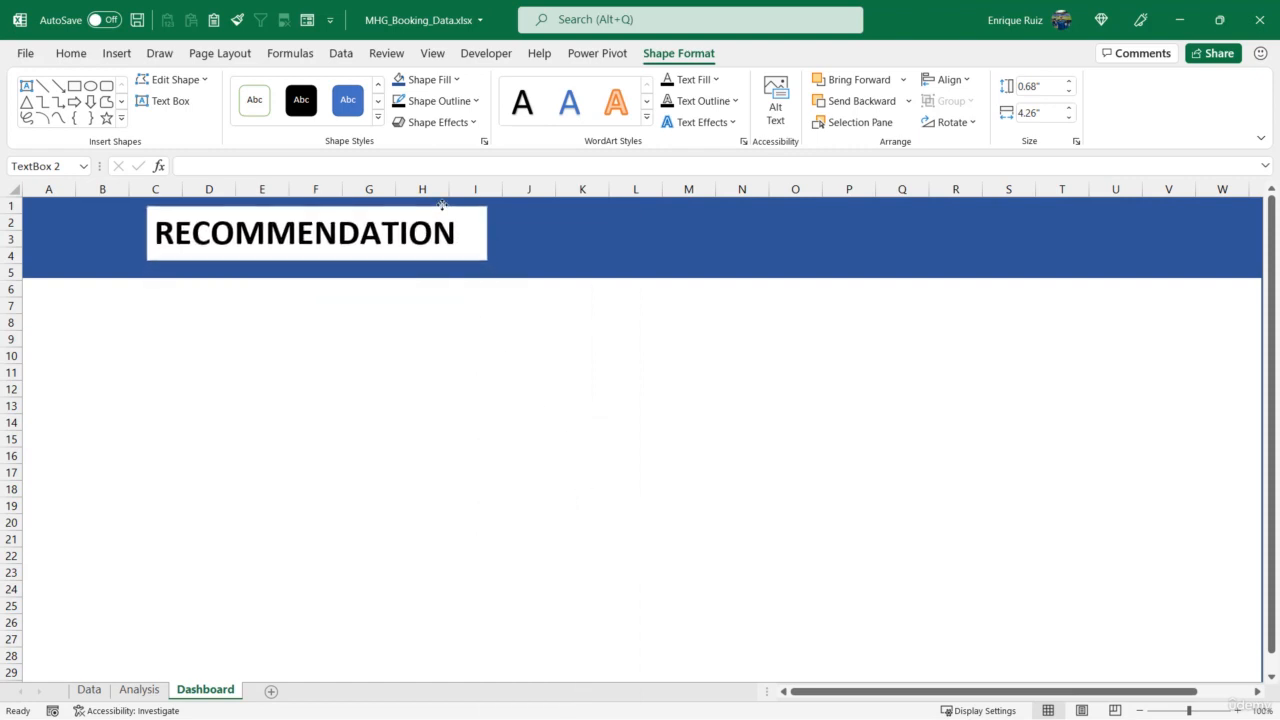
Give the RECOMMENDATION text box no fill and white text, and shift it toward the banner's left end at column A
left_click(448, 87)
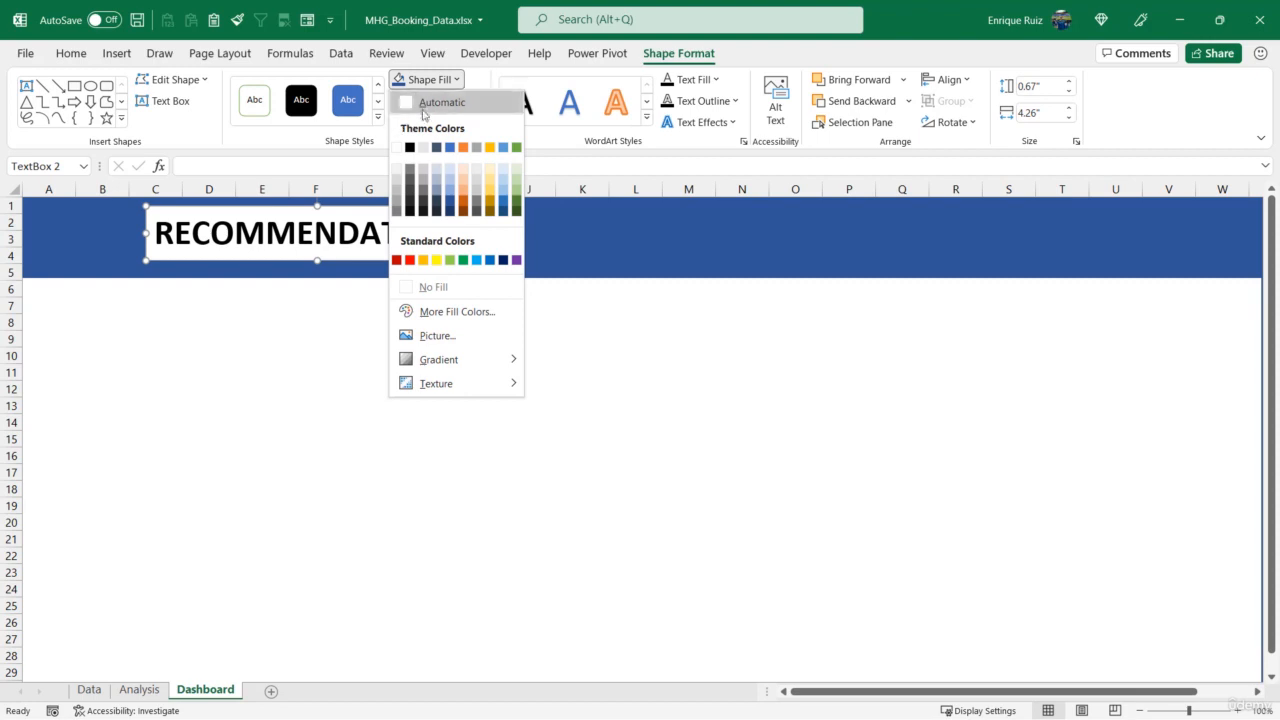
left_click(438, 281)
left_click(72, 54)
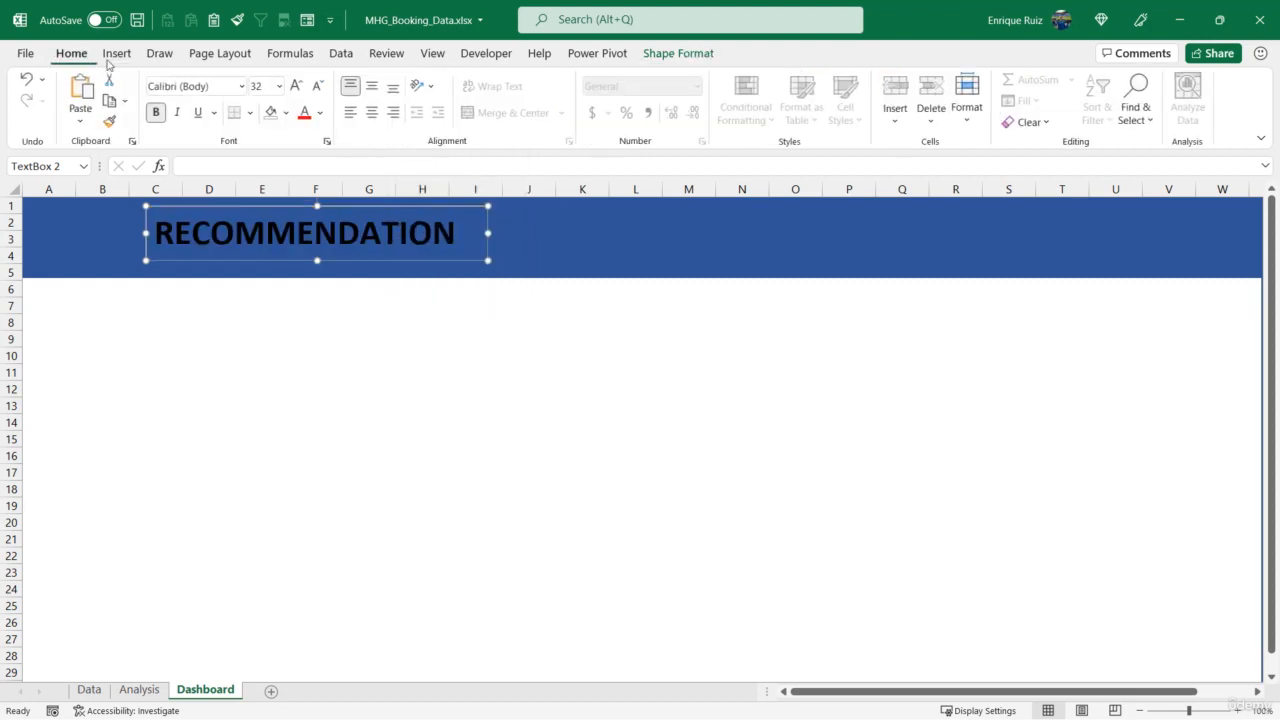
left_click(320, 116)
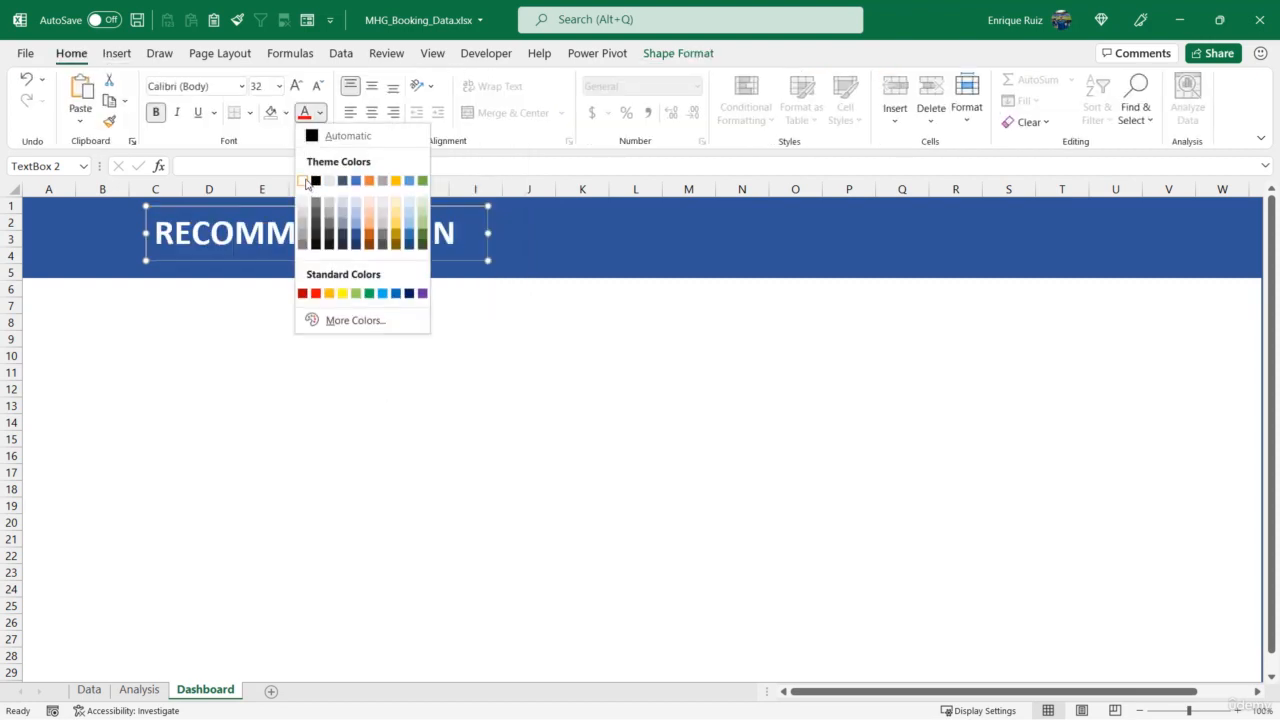
left_click(312, 182)
left_click_drag(298, 207, 209, 208)
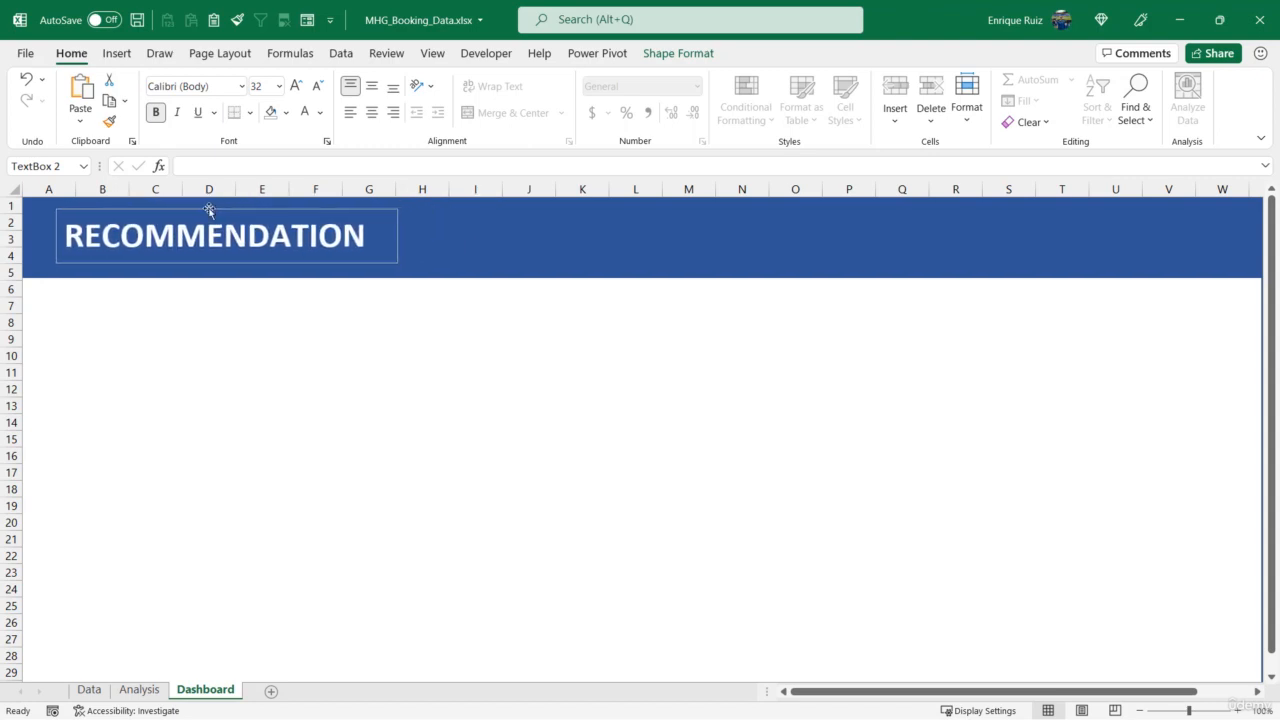
Remove the RECOMMENDATION text box's outline and widen it to about 14.6 inches, ending near column W
left_click(660, 53)
left_click(470, 101)
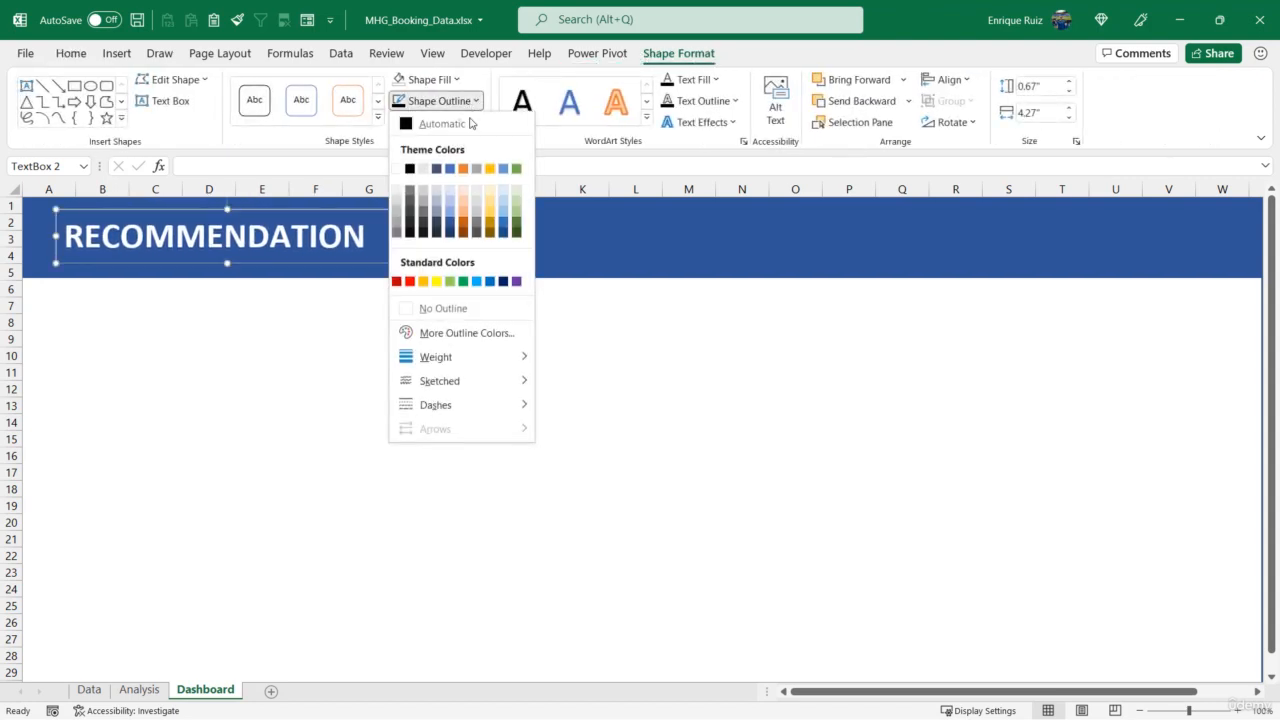
left_click(425, 309)
left_click_drag(403, 236, 1222, 229)
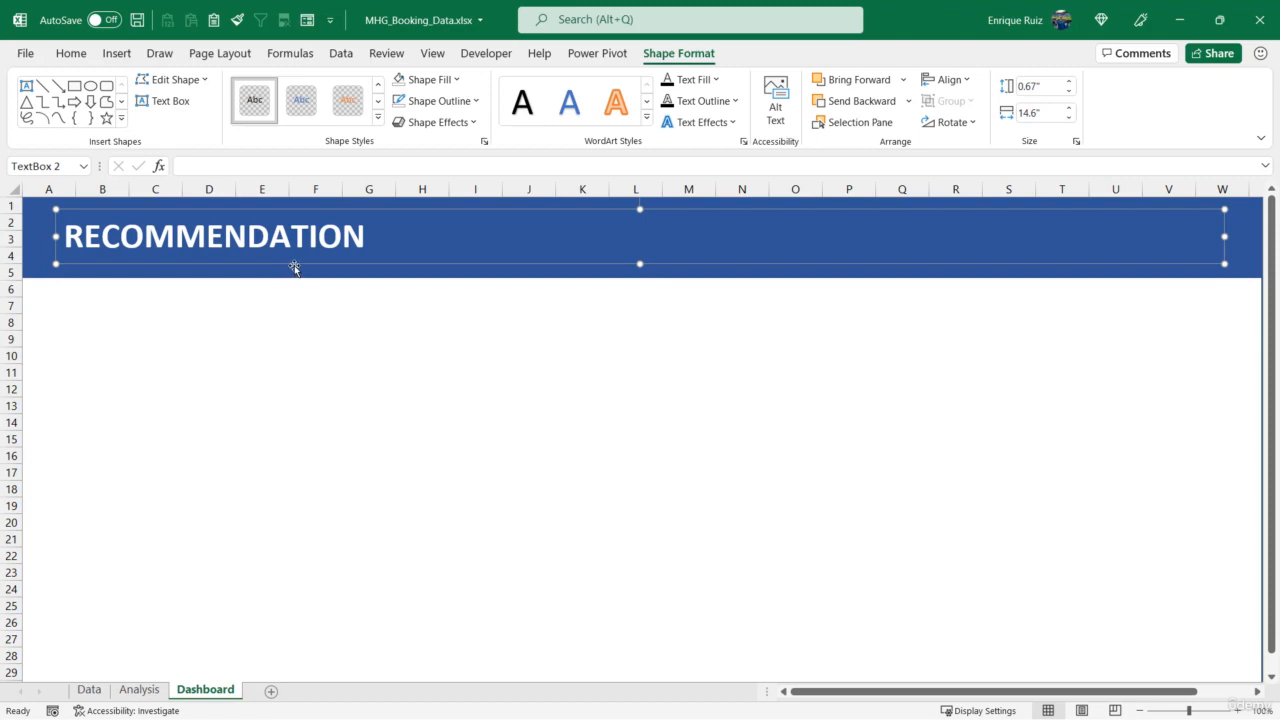
Duplicate the RECOMMENDATION text box straight down to about rows 8 to 11 and color the copy's text dark gray
left_click_drag(295, 263, 286, 372)
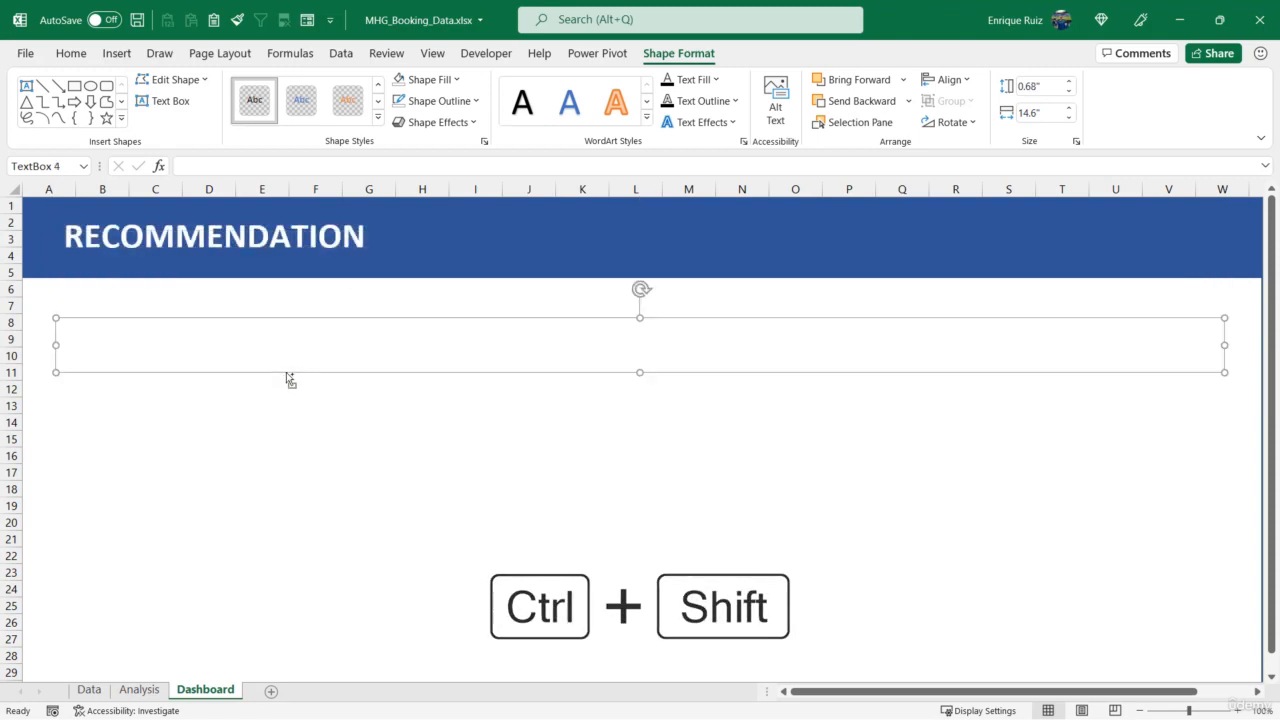
left_click(70, 53)
left_click(321, 117)
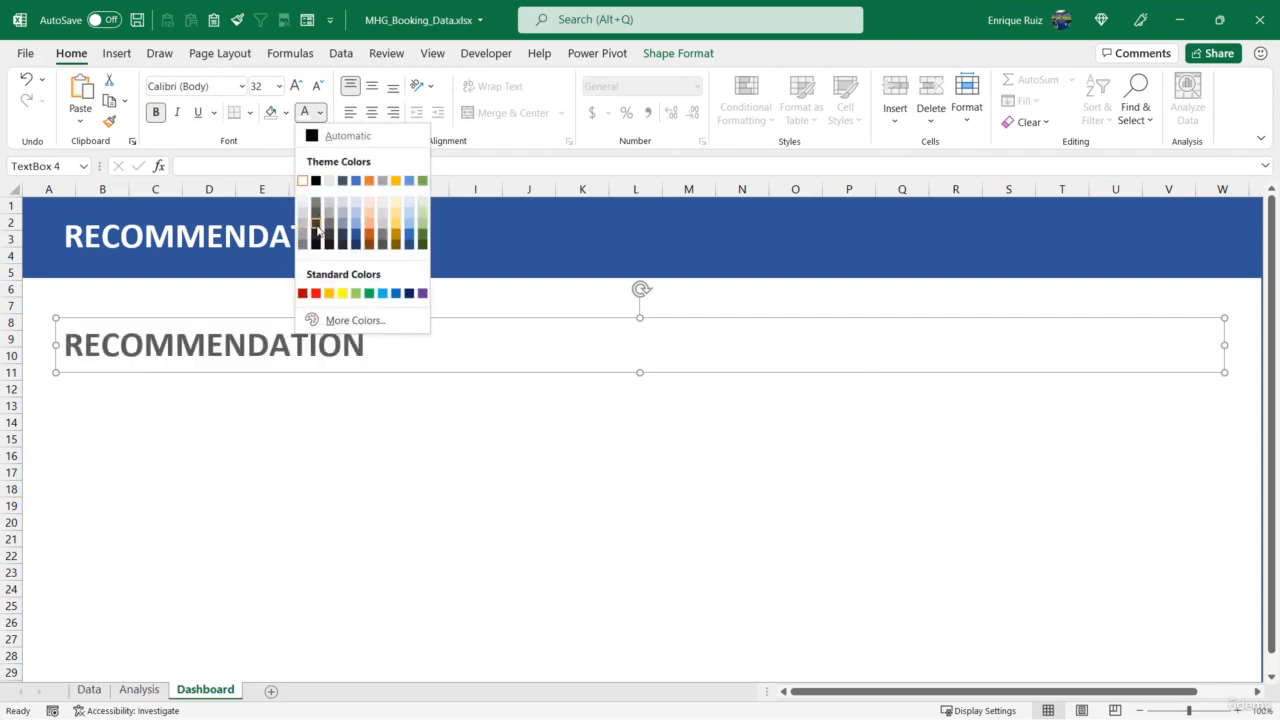
left_click(318, 232)
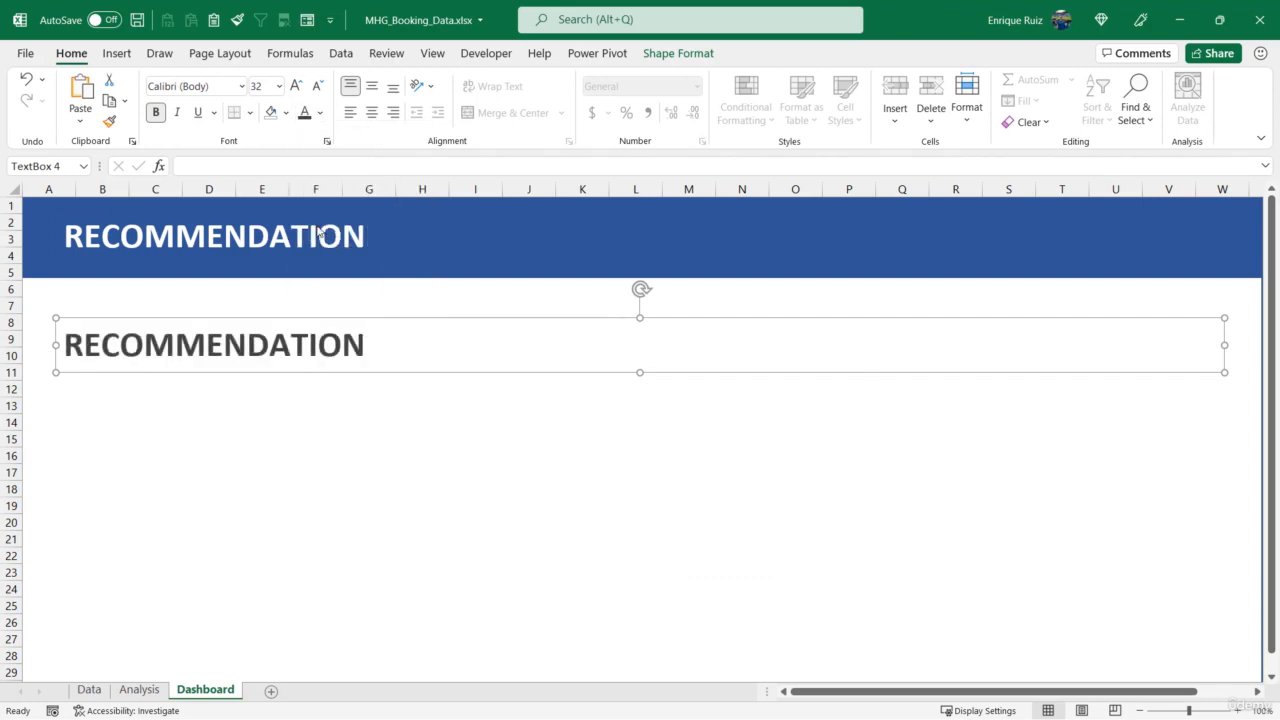
Reduce the copied heading's text to size 18 and shrink its text box to about columns A to E
left_click(317, 87)
left_click(317, 87)
left_click(317, 87)
left_click(317, 87)
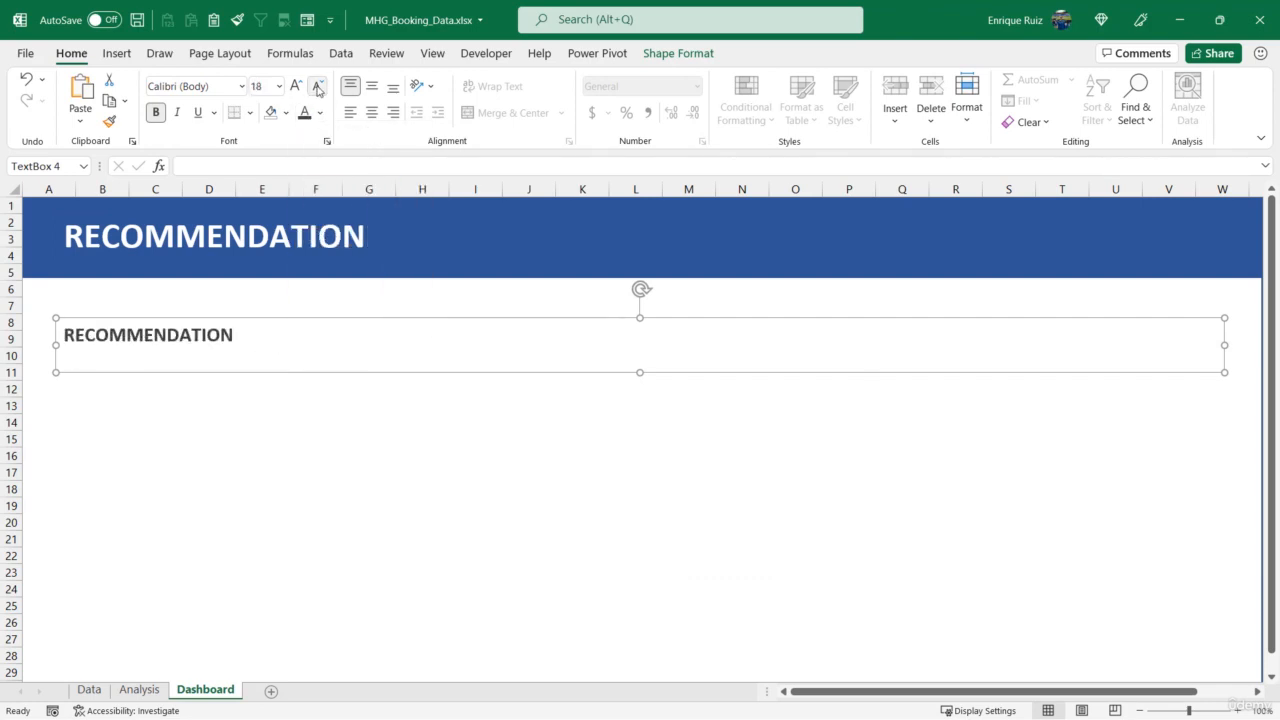
left_click_drag(1224, 374, 263, 352)
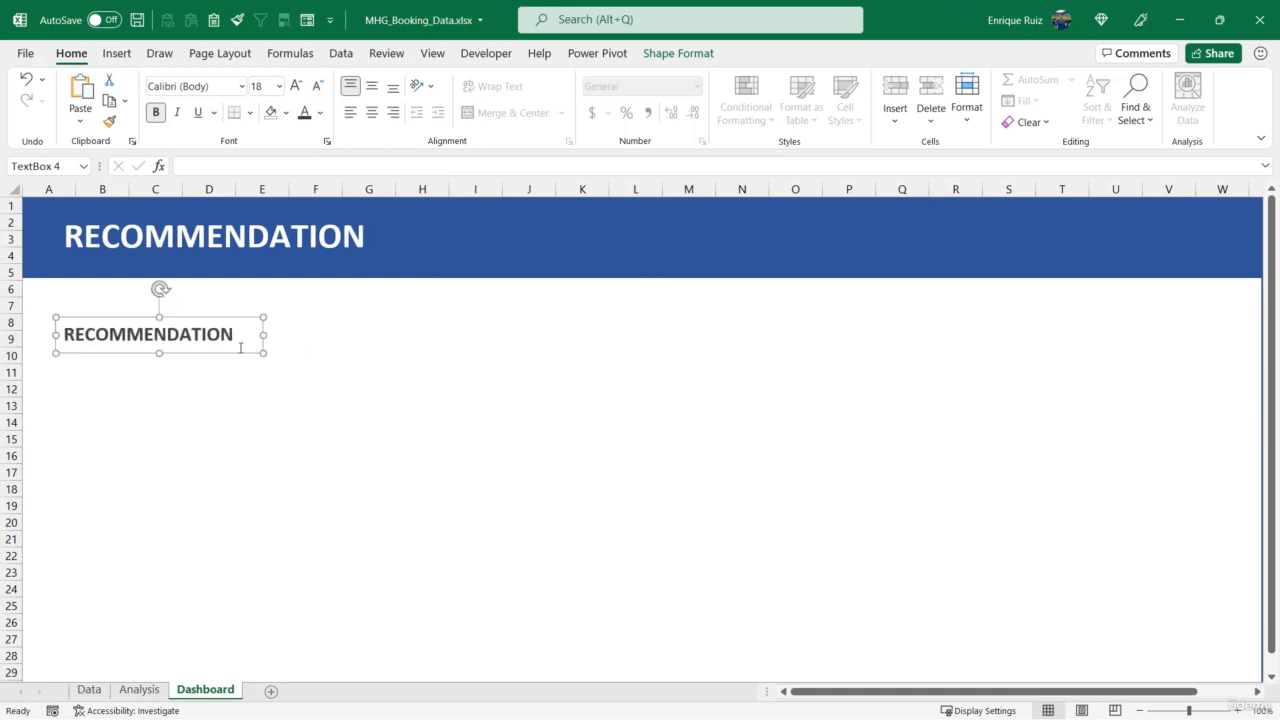
Replace the copied heading's text with PROBLEM
double_click(233, 342)
type("PR")
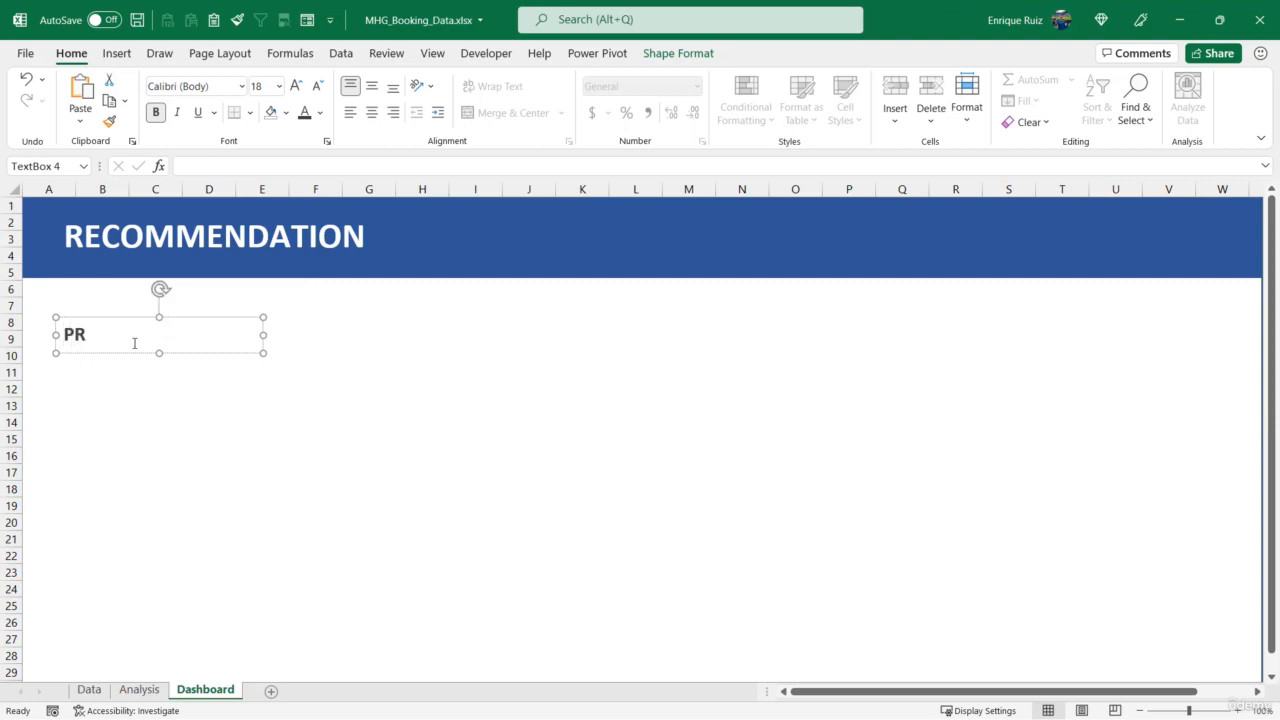
type("OBLEM")
Duplicate the PROBLEM text box horizontally to about columns F to J and change the copy's text to OPPORTUNITY
left_click_drag(195, 355, 340, 341)
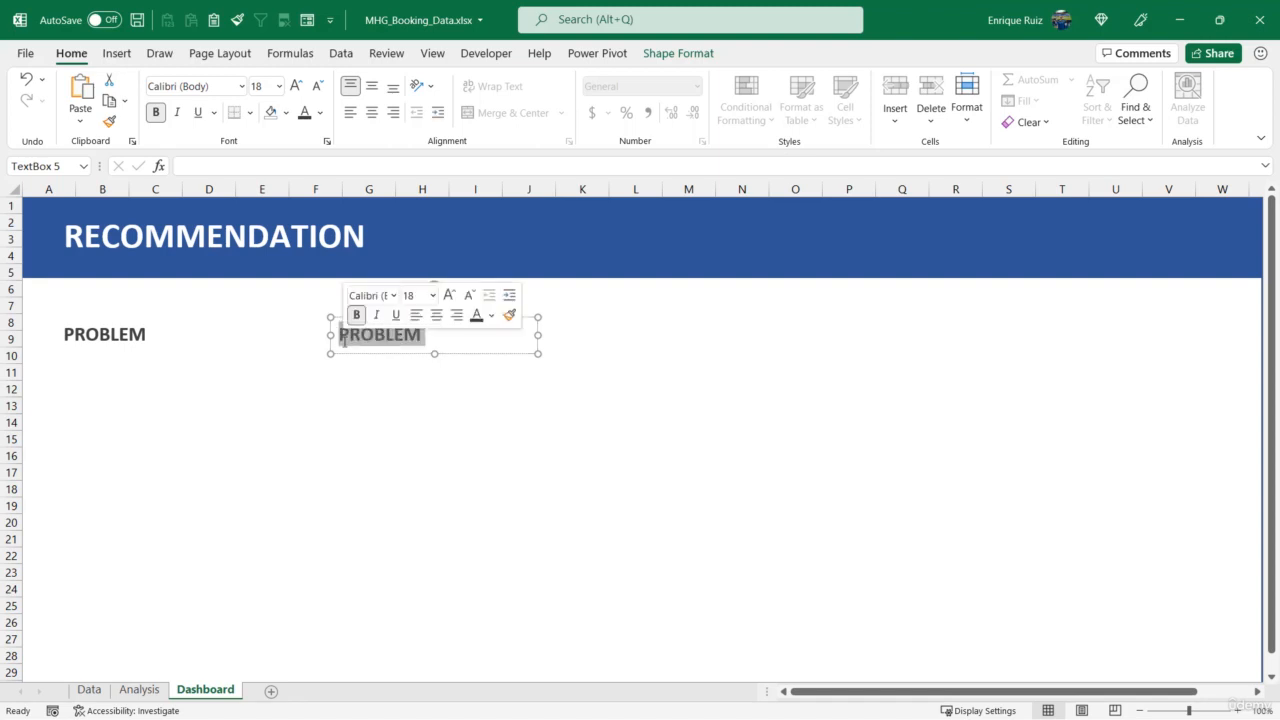
type("OPPORTUNITY")
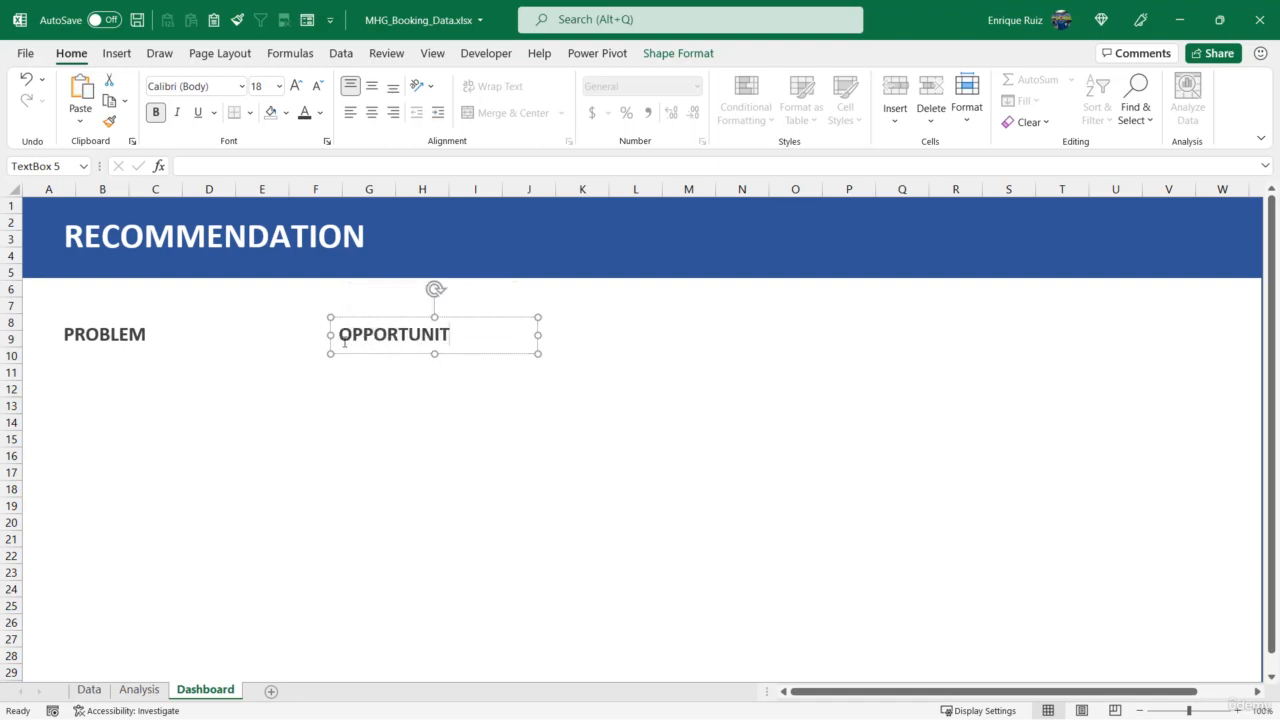
left_click(388, 395)
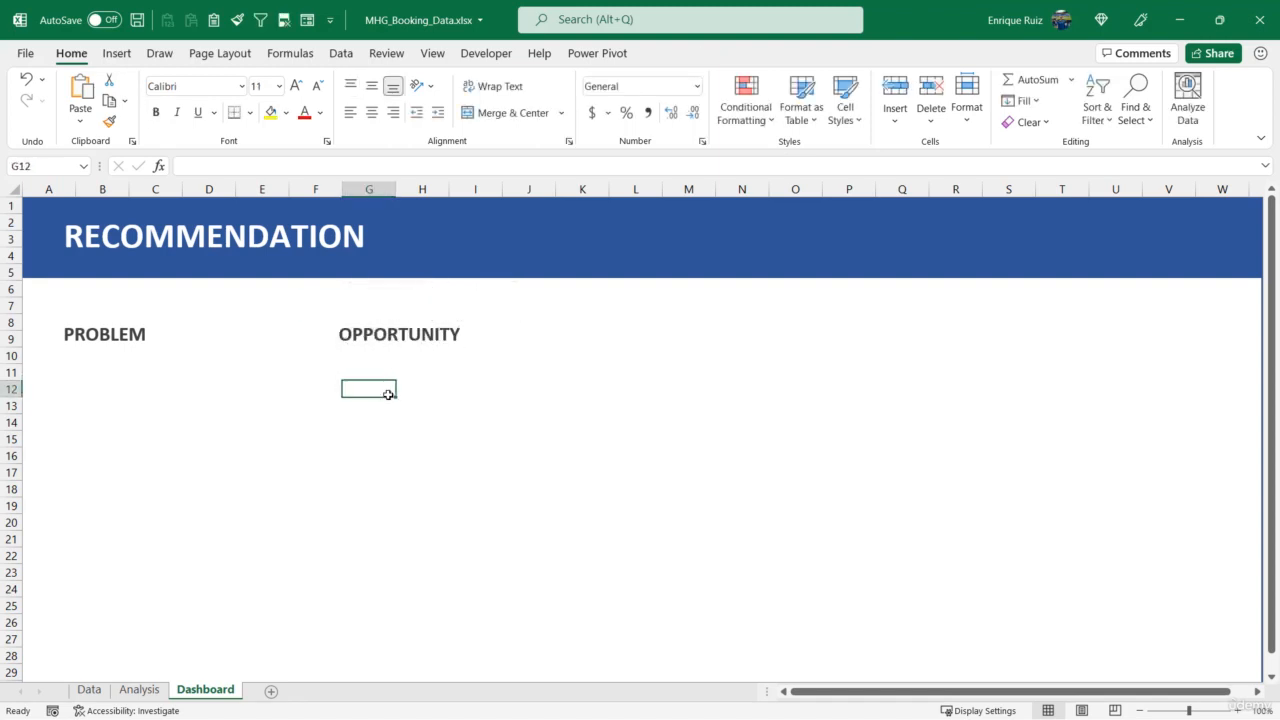
Duplicate the blue banner directly beneath itself, fill the copy light gray and reduce its height to about 0.67 inches
left_click(414, 268)
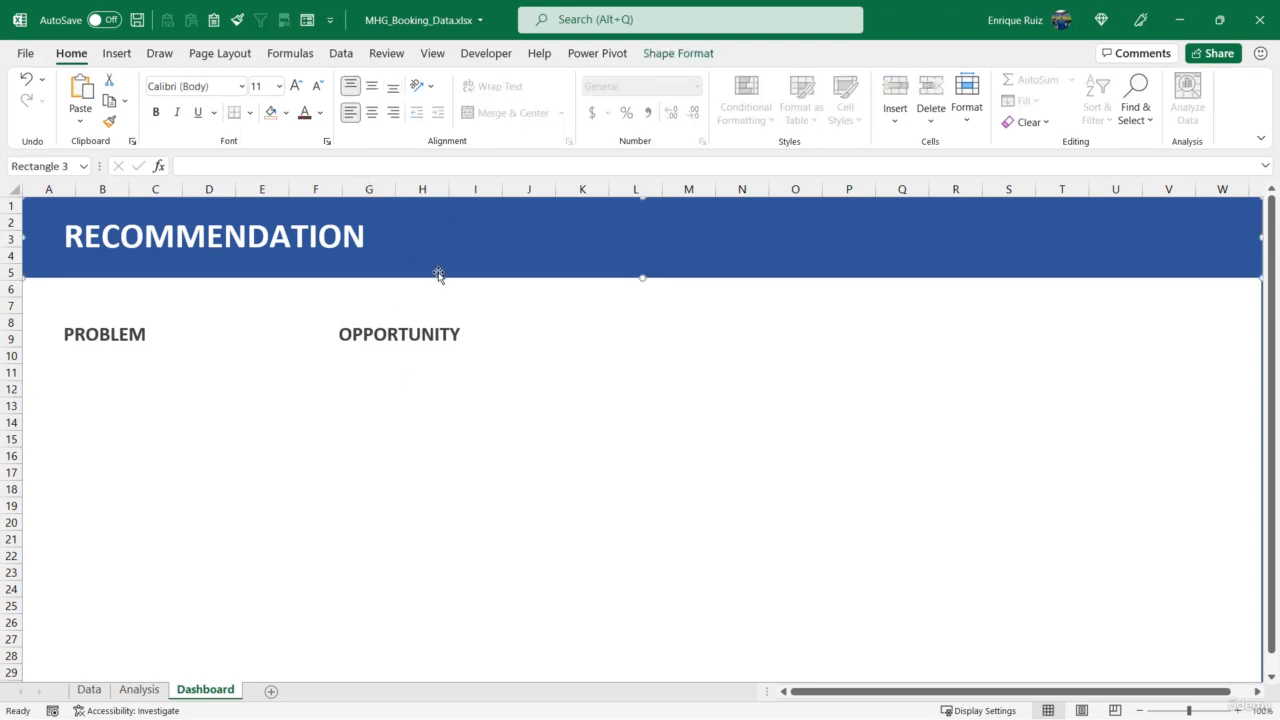
left_click_drag(442, 279, 449, 361)
left_click(665, 63)
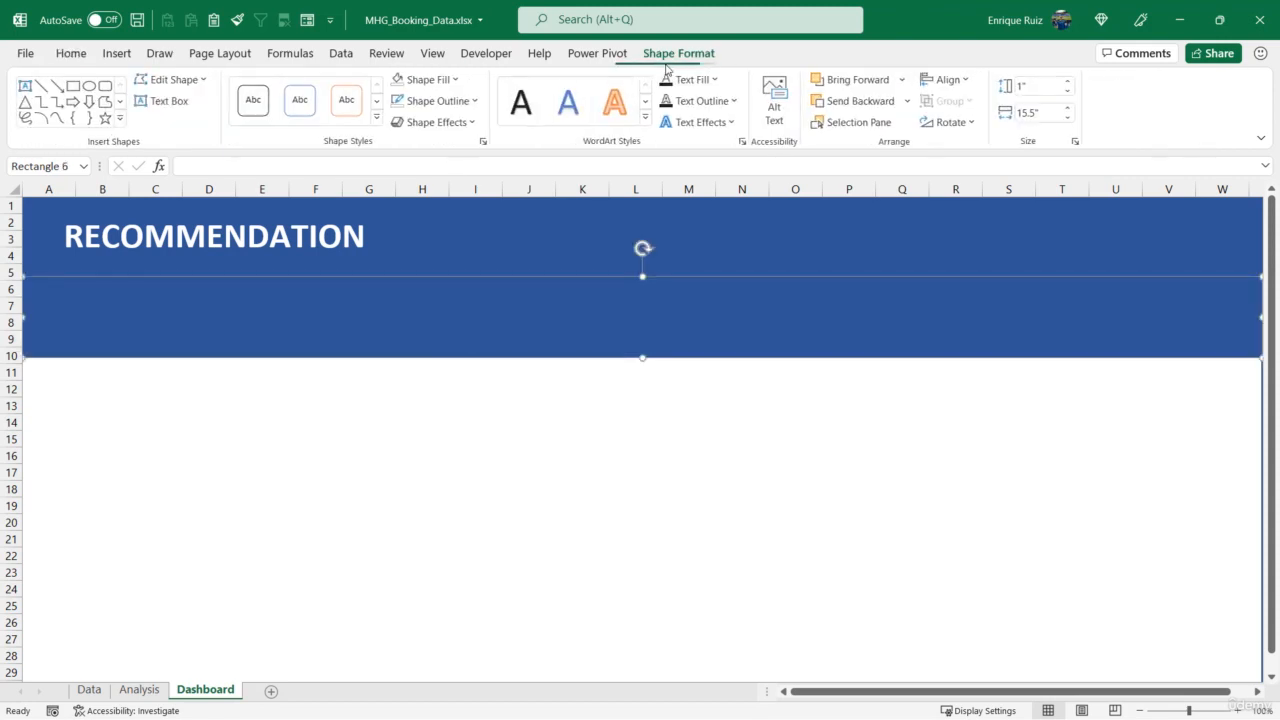
left_click(447, 80)
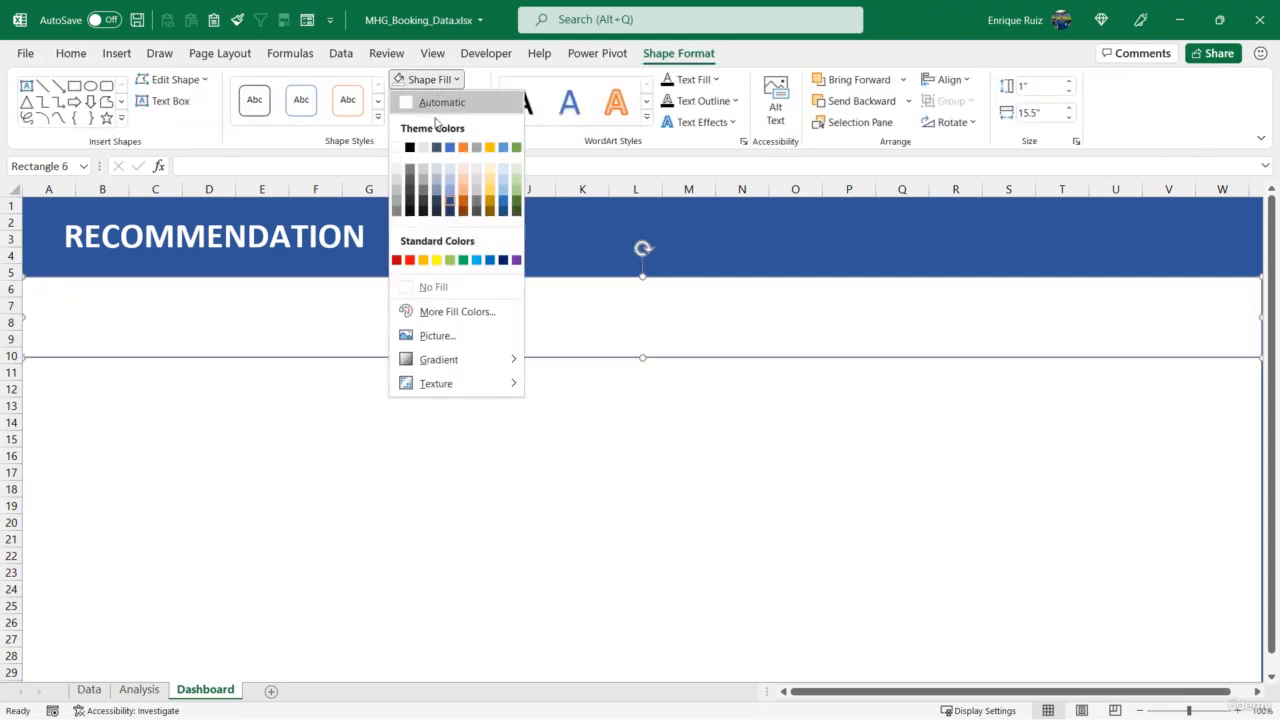
left_click(396, 167)
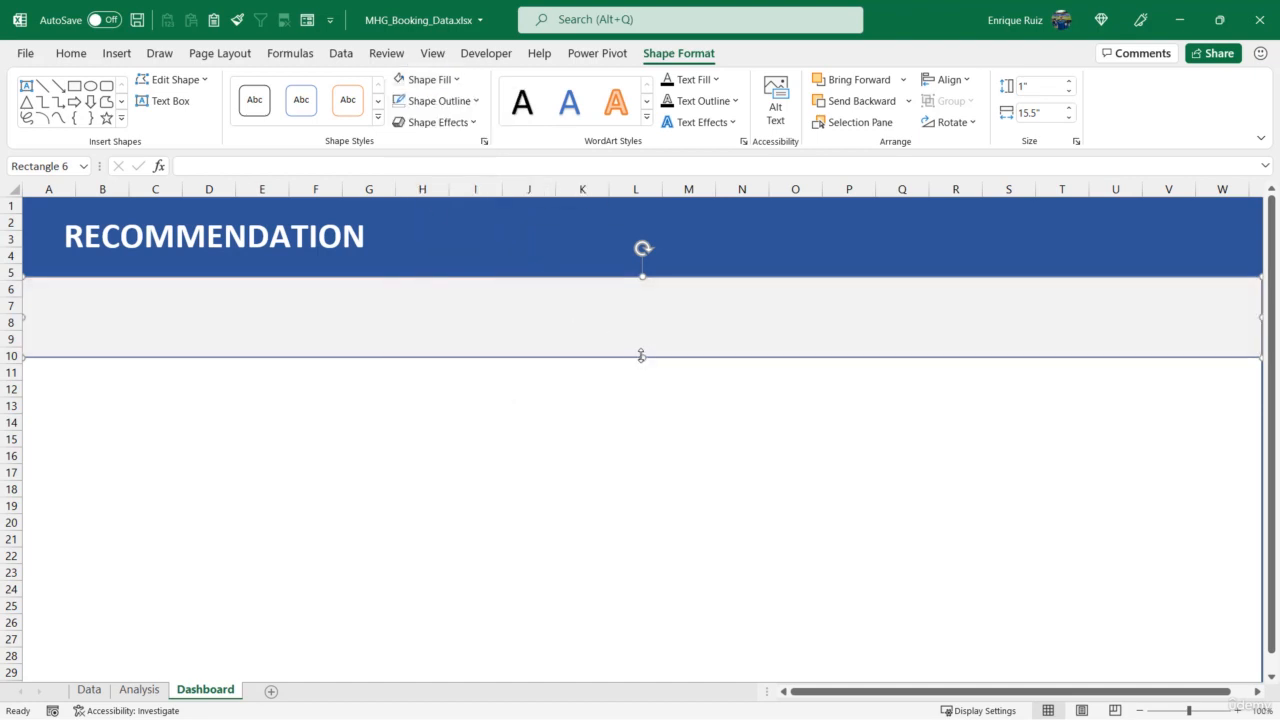
left_click_drag(642, 356, 642, 330)
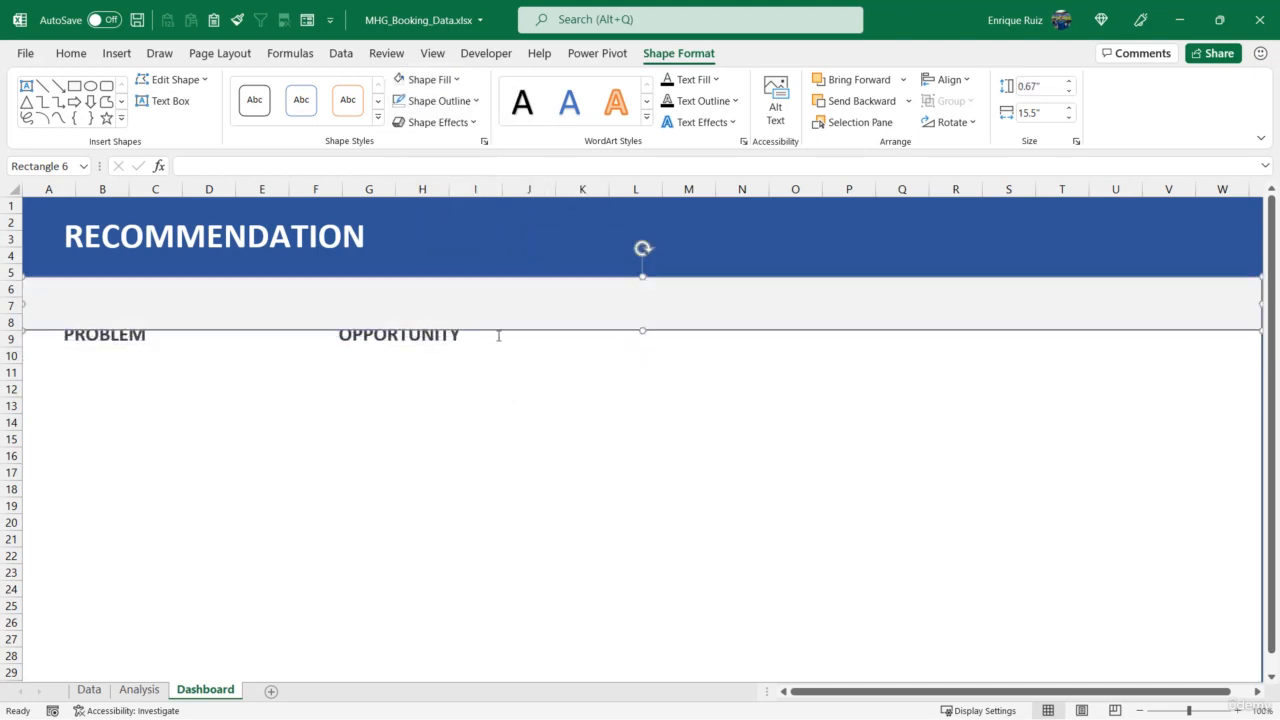
Bring the PROBLEM and OPPORTUNITY text boxes to the front and move them together up onto the light gray band
left_click(444, 336)
left_click(150, 343, "shift")
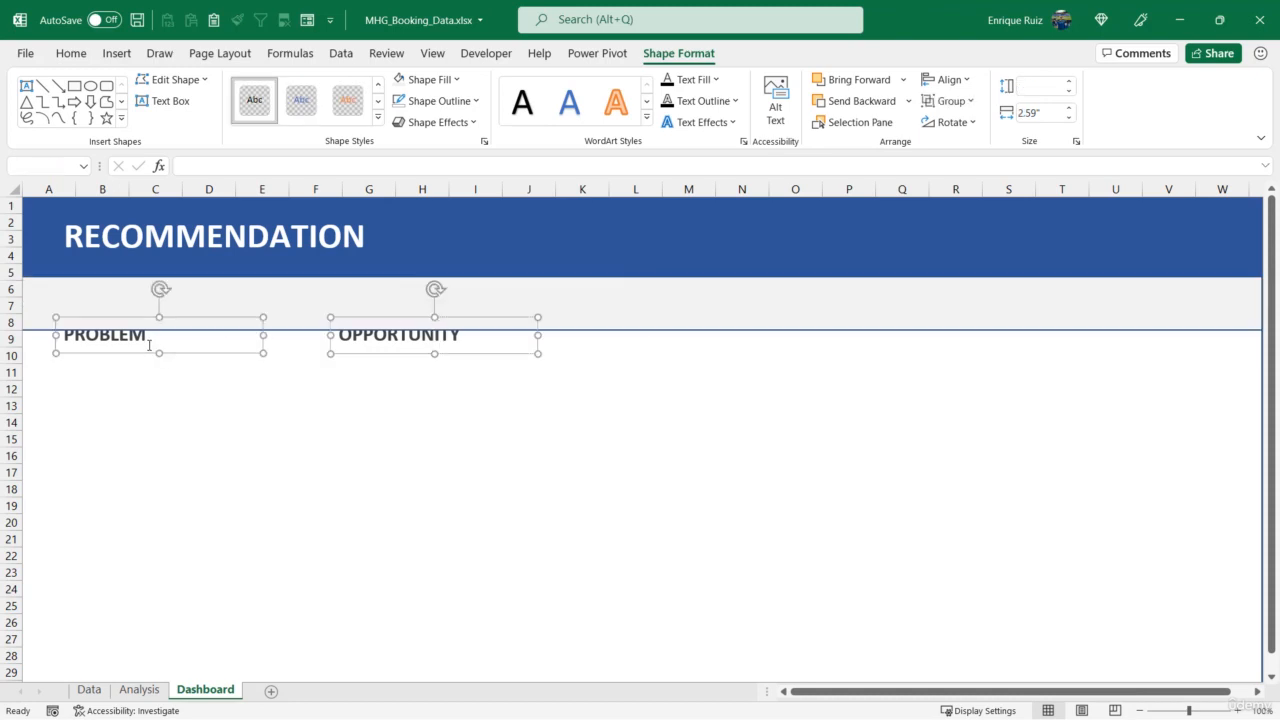
right_click(143, 355)
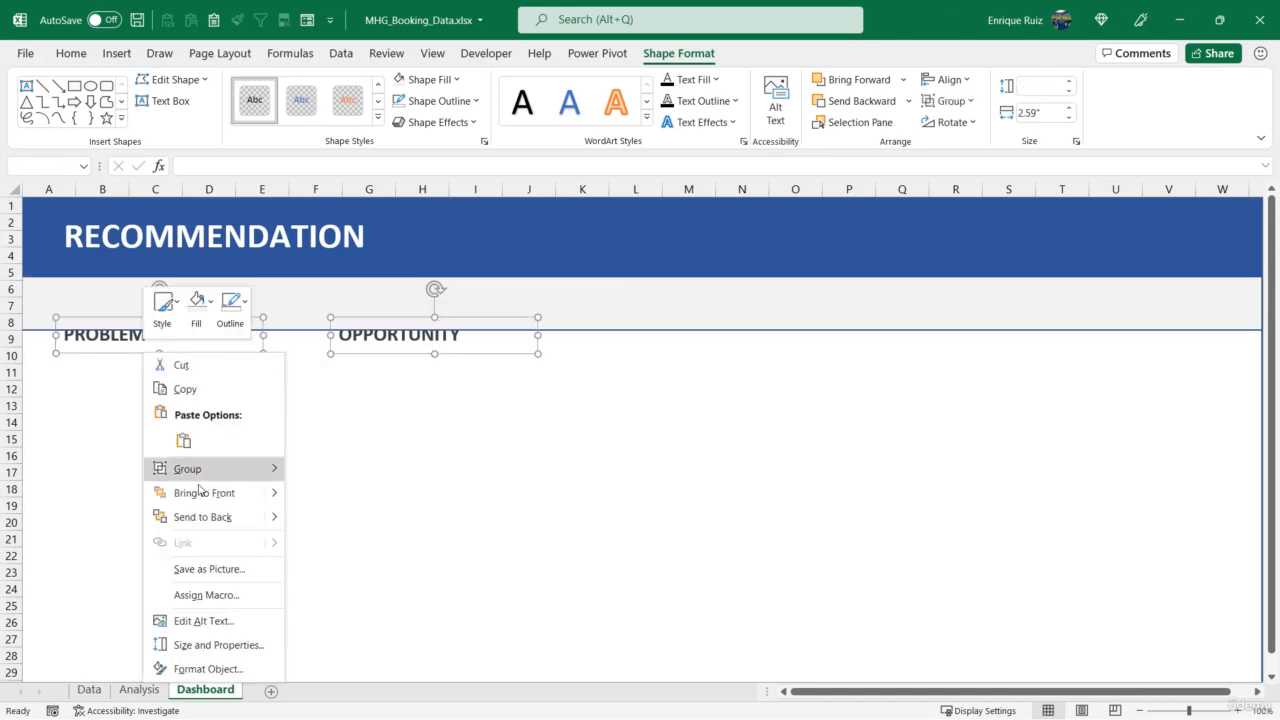
left_click(155, 391)
left_click_drag(192, 358, 187, 326)
Move the OPPORTUNITY text box horizontally along the gray band so that its text starts near column M
left_click(446, 420)
left_click(423, 321)
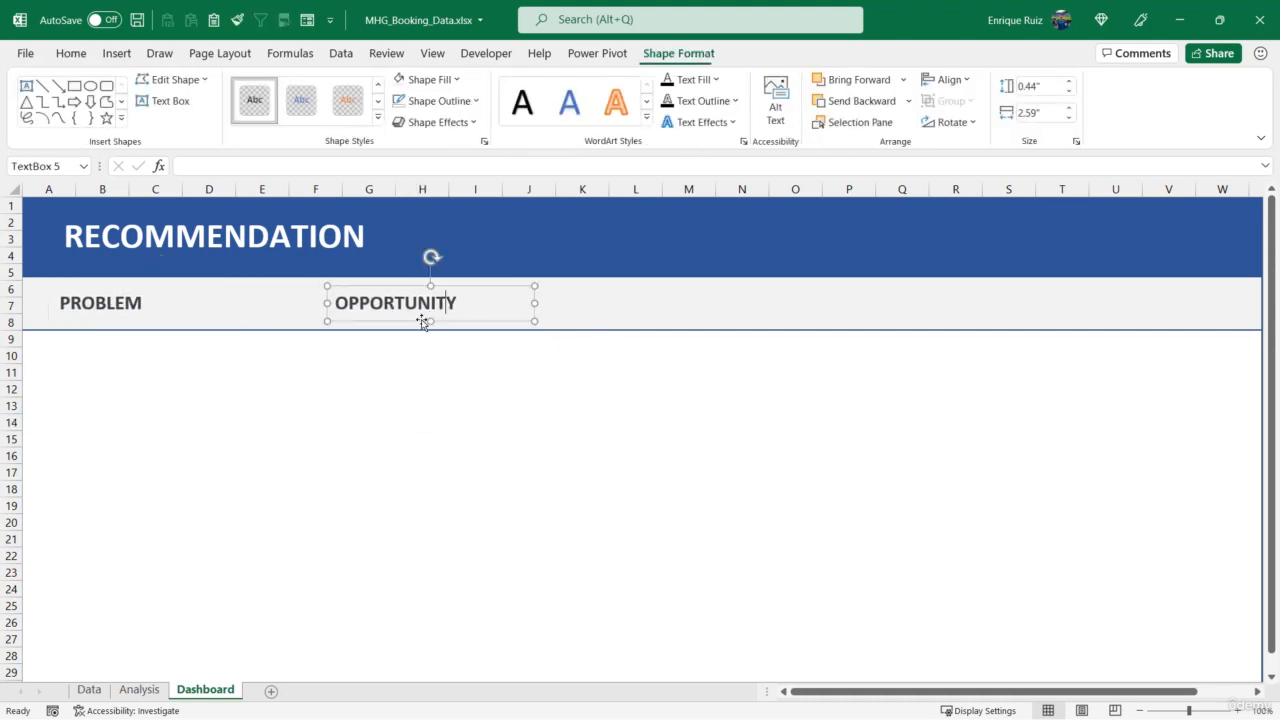
left_click_drag(456, 323, 780, 333)
Remove the outline from the light gray band behind the PROBLEM and OPPORTUNITY headings
left_click(634, 317)
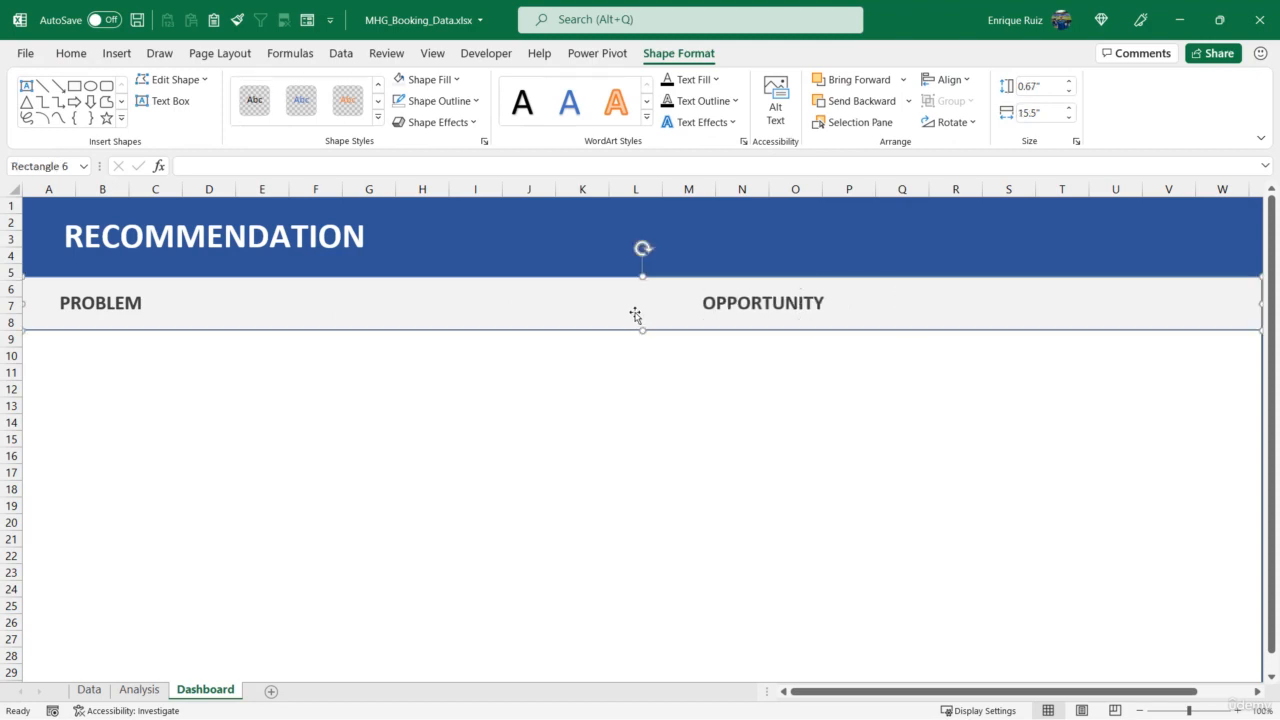
left_click(457, 102)
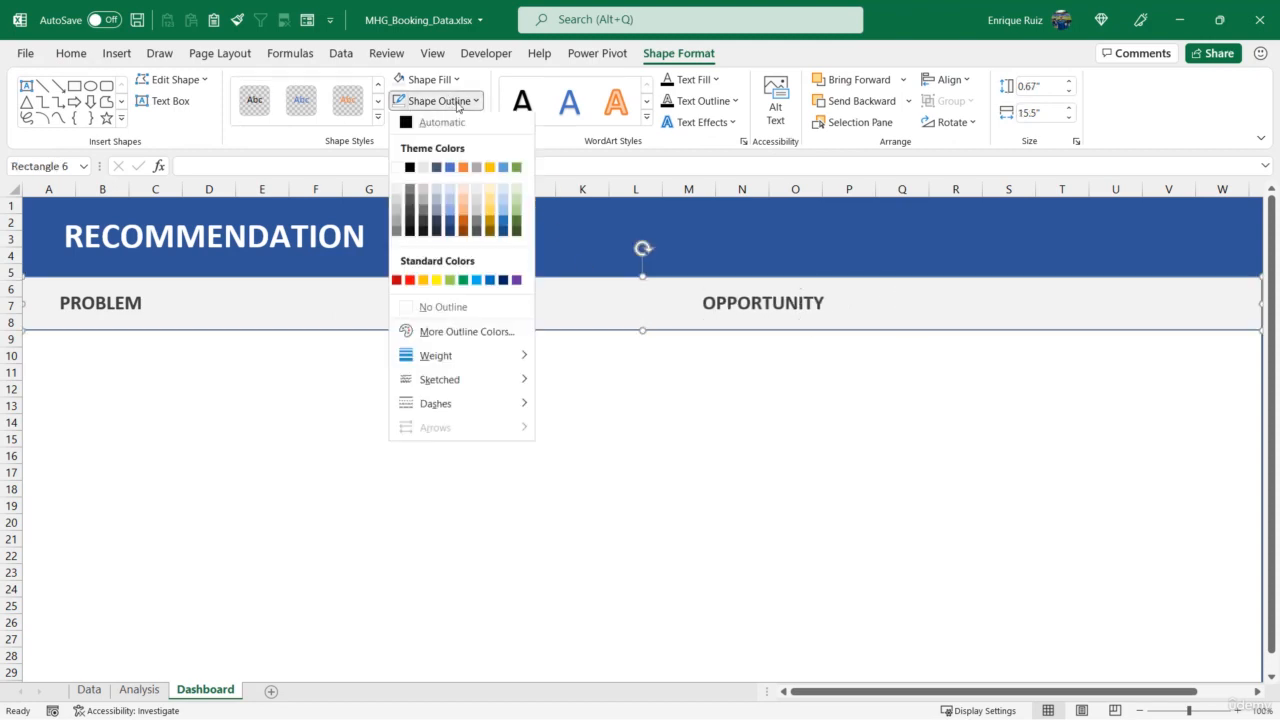
left_click(424, 307)
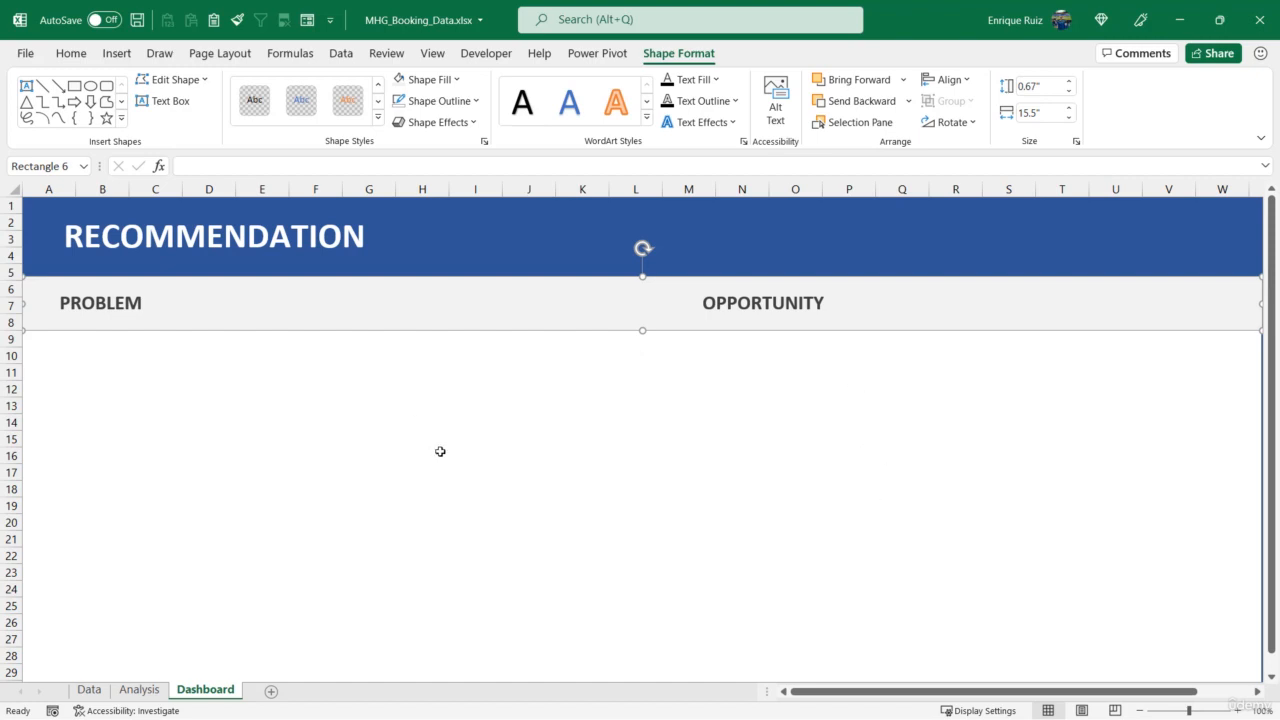
Draw a vertical straight line about 2.14 inches long below the gray band and move it to column L
left_click(42, 86)
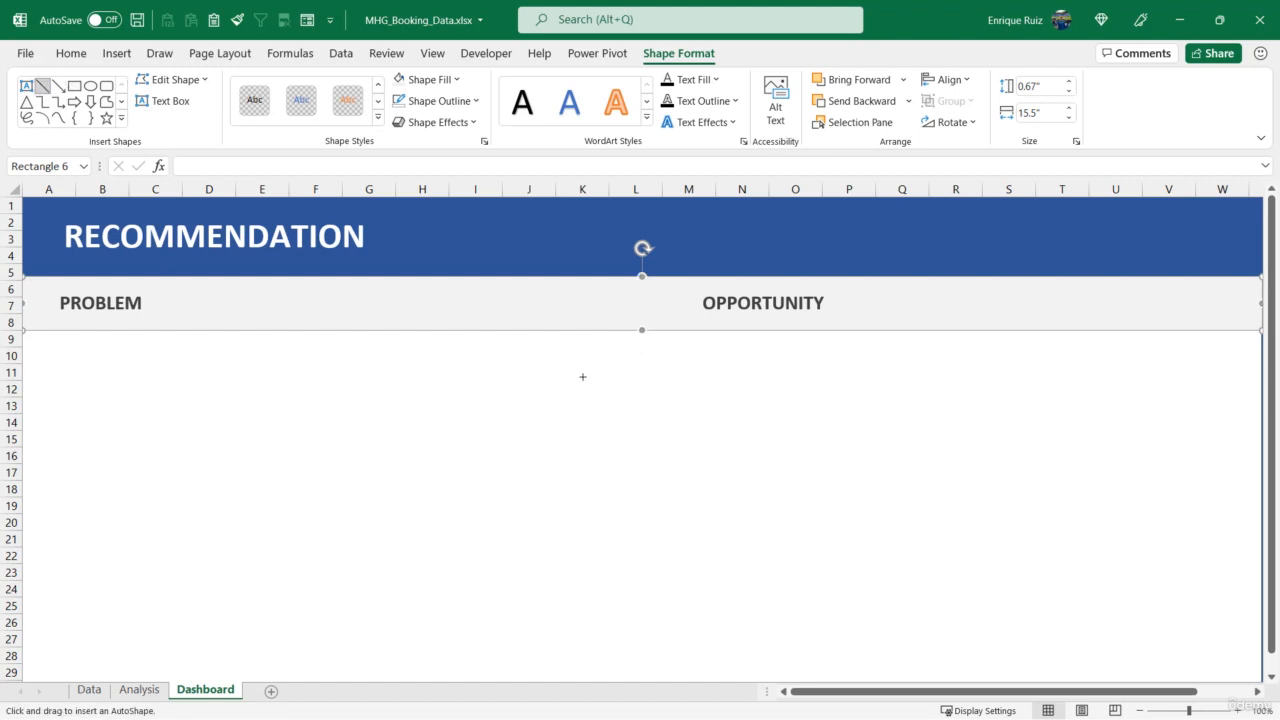
mouse_move(583, 377)
left_mouse_down()
mouse_move(614, 497)
mouse_move(604, 546)
left_mouse_up()
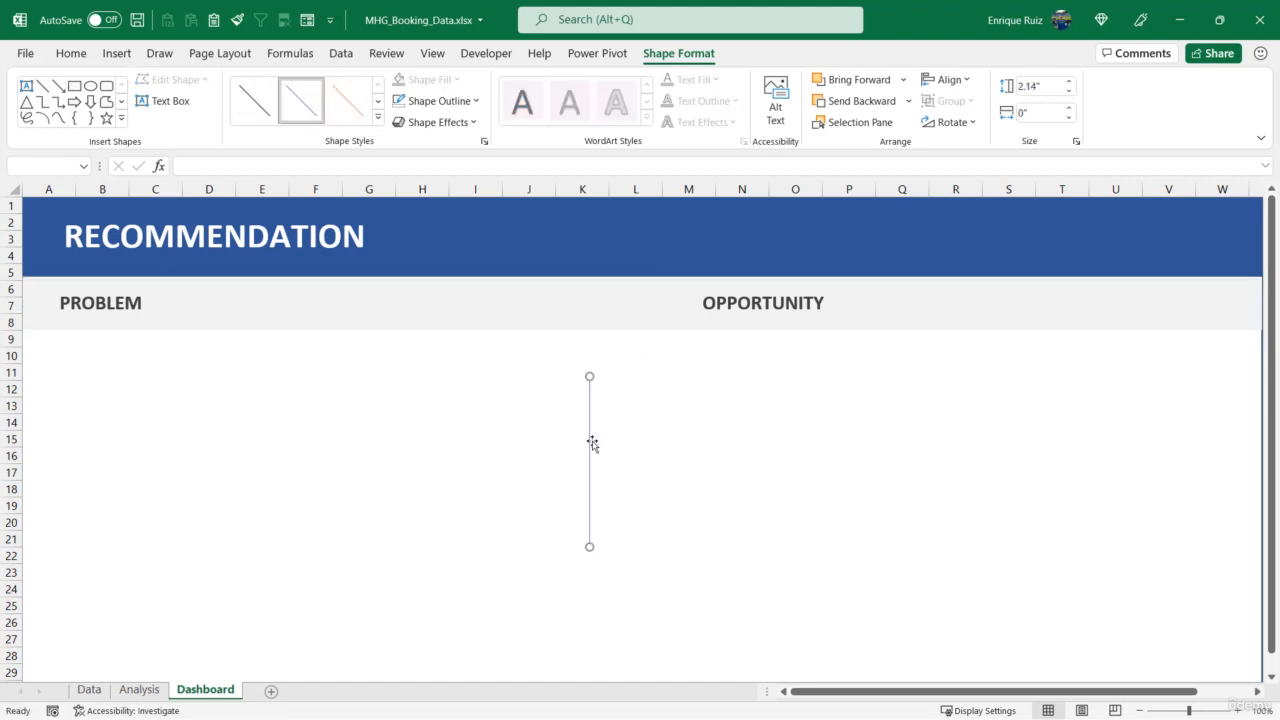
left_click_drag(592, 443, 640, 427)
Align the vertical line to the horizontal center of the gray band and move it up to meet the band's lower edge
left_click(642, 314)
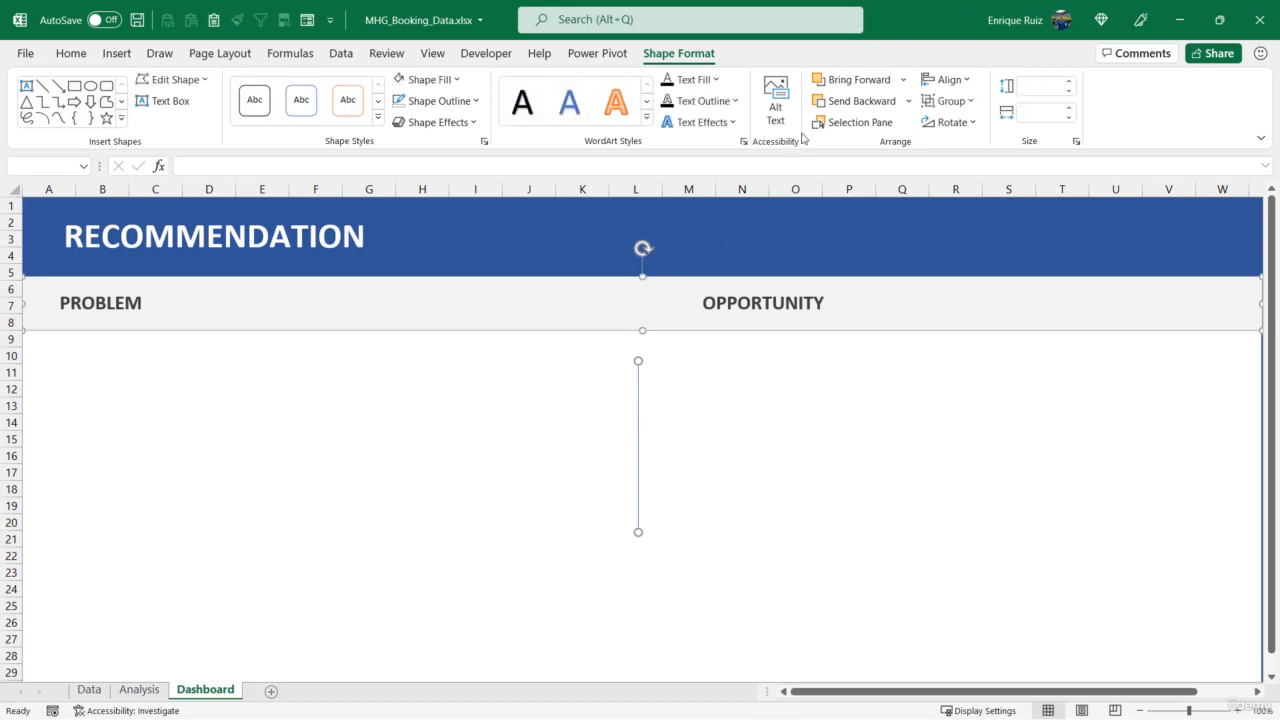
left_click(949, 79)
left_click(945, 126)
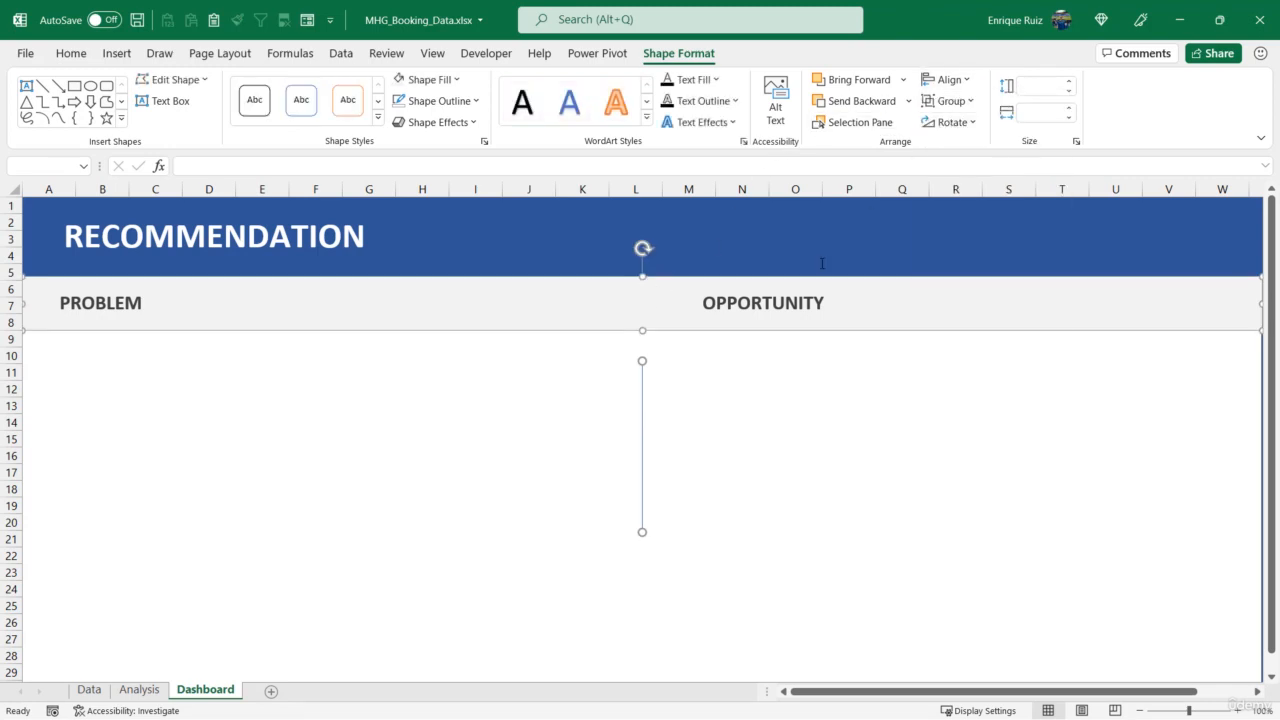
left_click(674, 423)
left_click(643, 426)
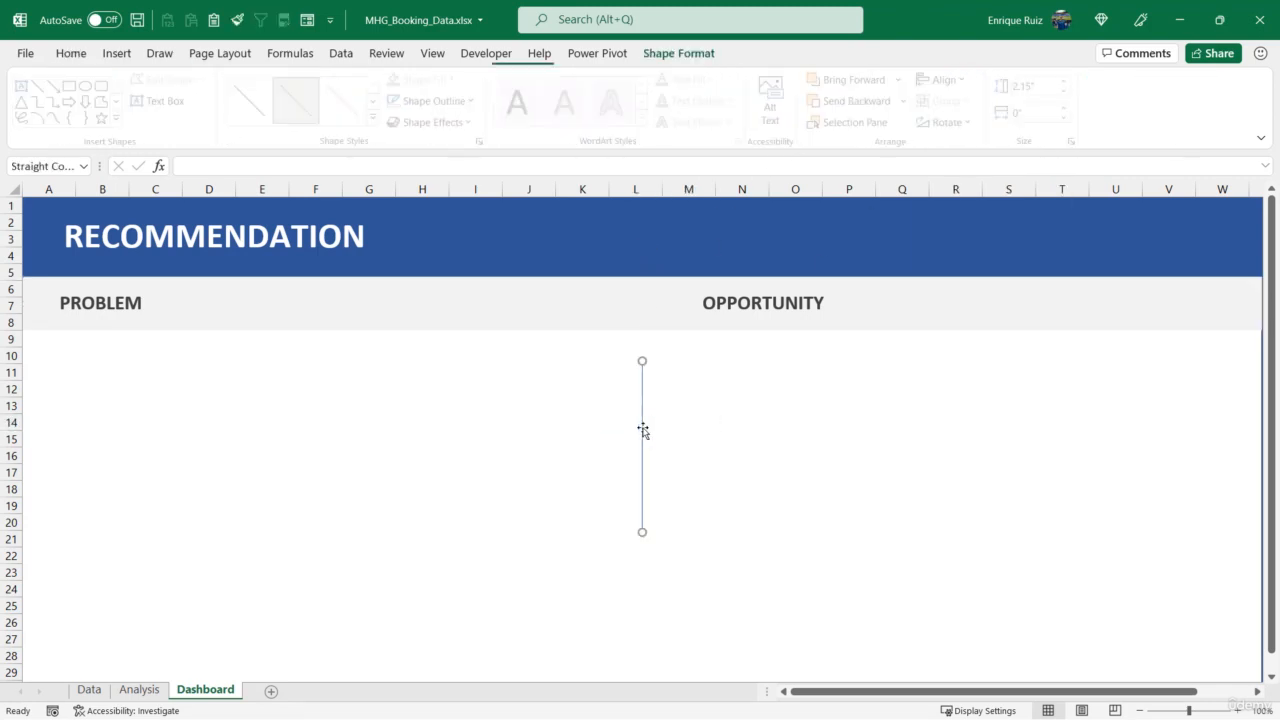
left_click_drag(646, 423, 648, 395)
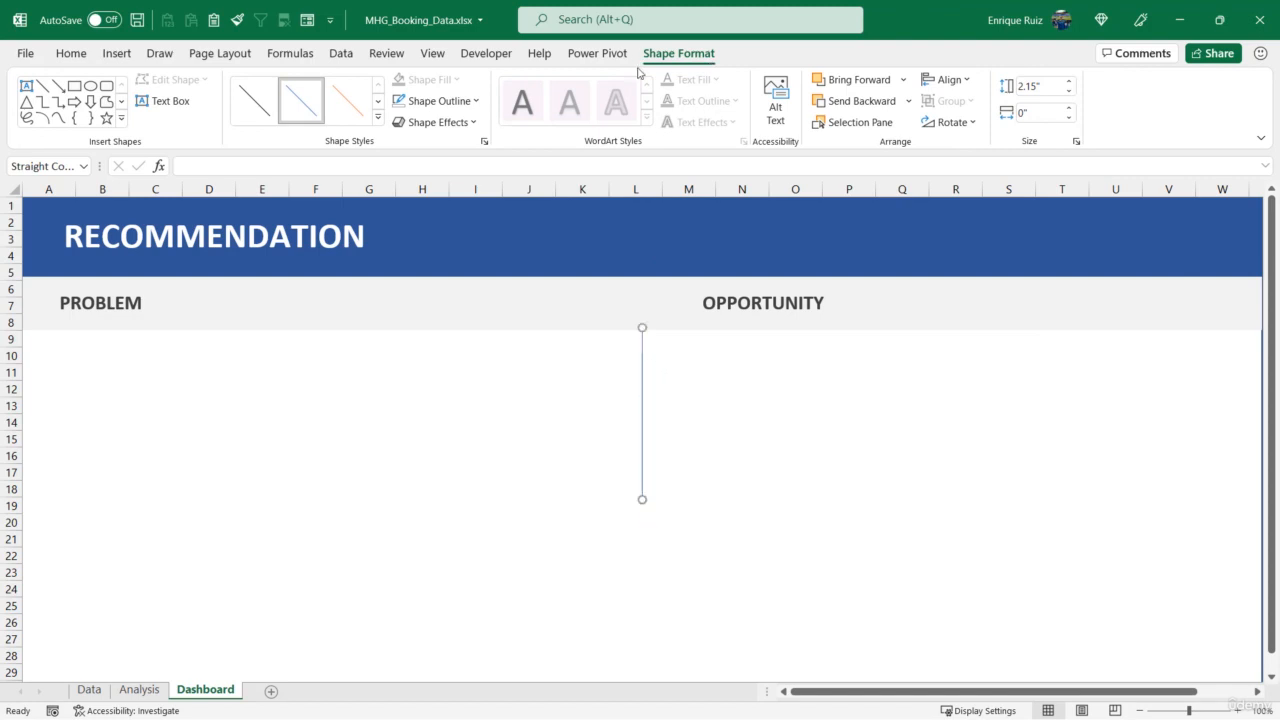
Format the vertical divider line with the lightest gray outline color and a weight of 4½ pt
left_click(492, 98)
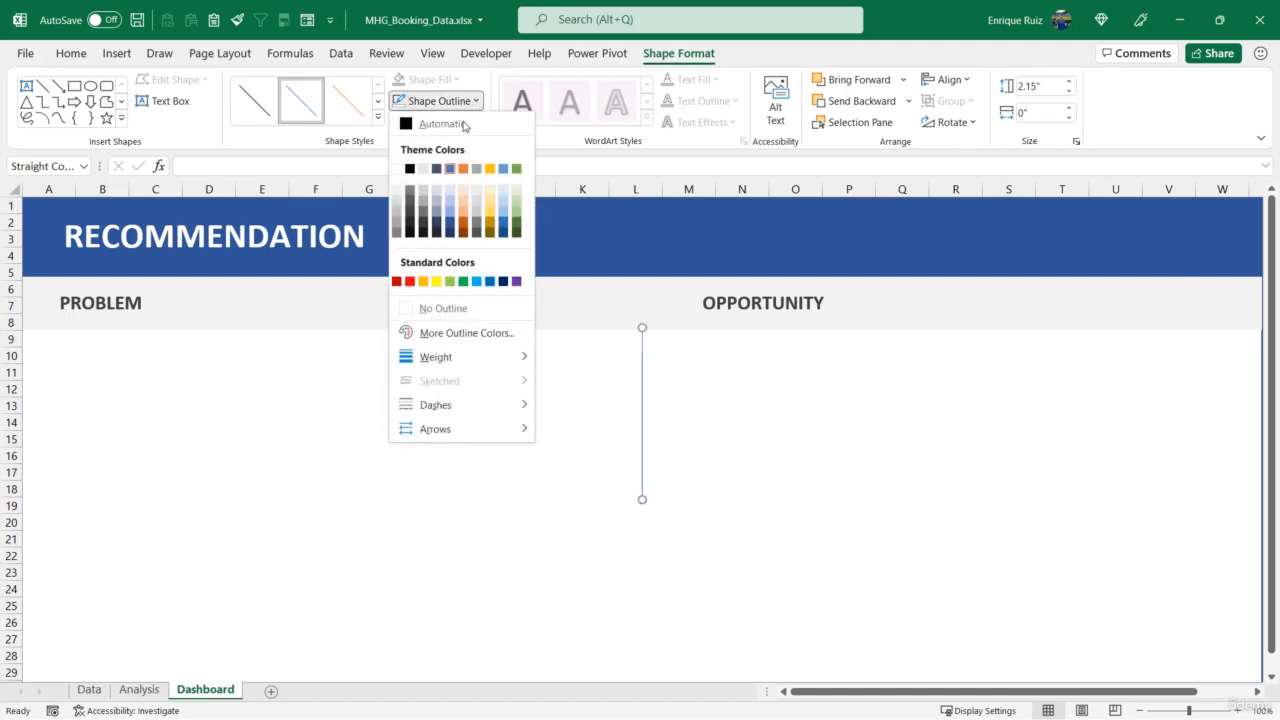
left_click(396, 190)
left_click(468, 101)
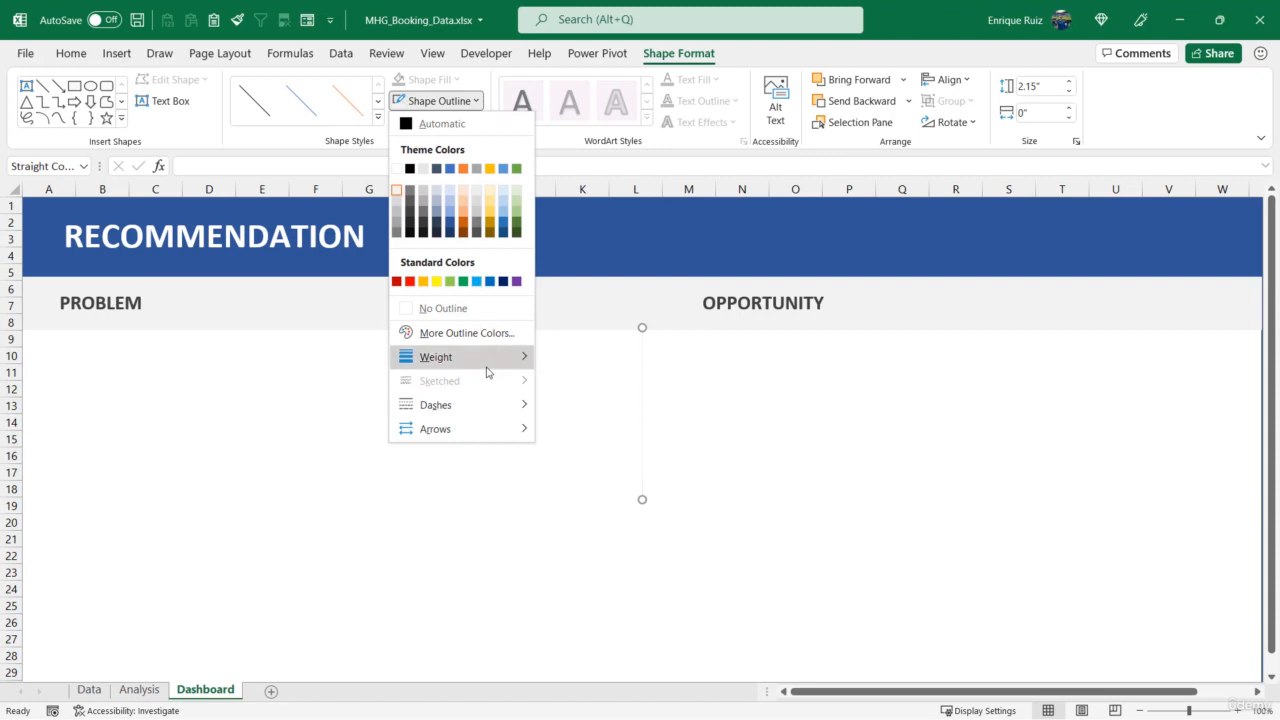
mouse_move(486, 360)
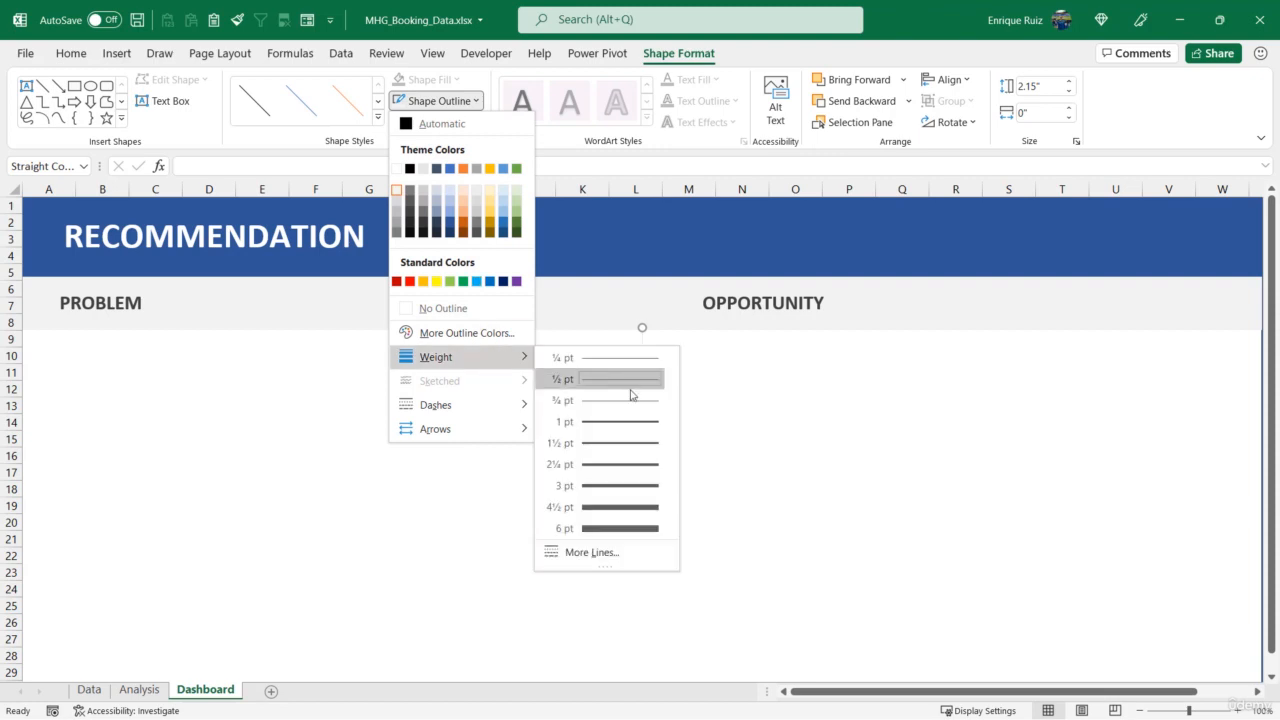
left_click(627, 503)
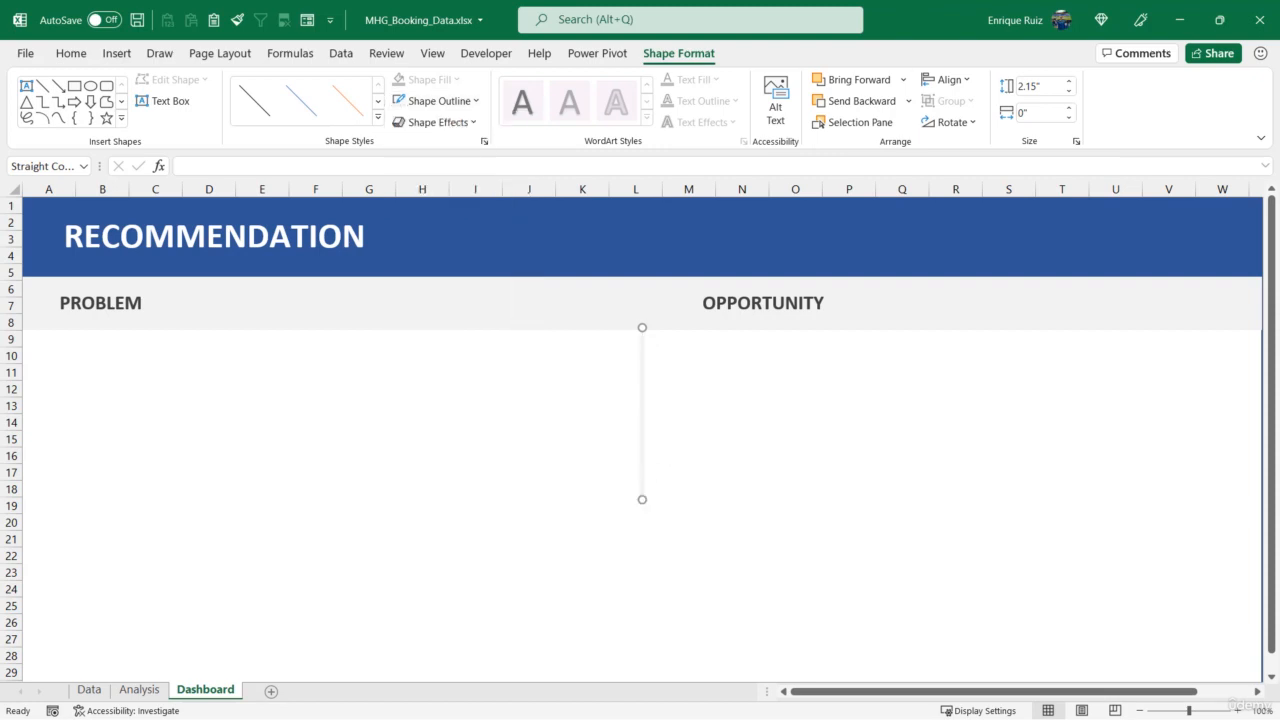
Lengthen the gray divider line downward toward the lower edge of the dashboard frame near row 42
scroll(723, 369, "down", 6)
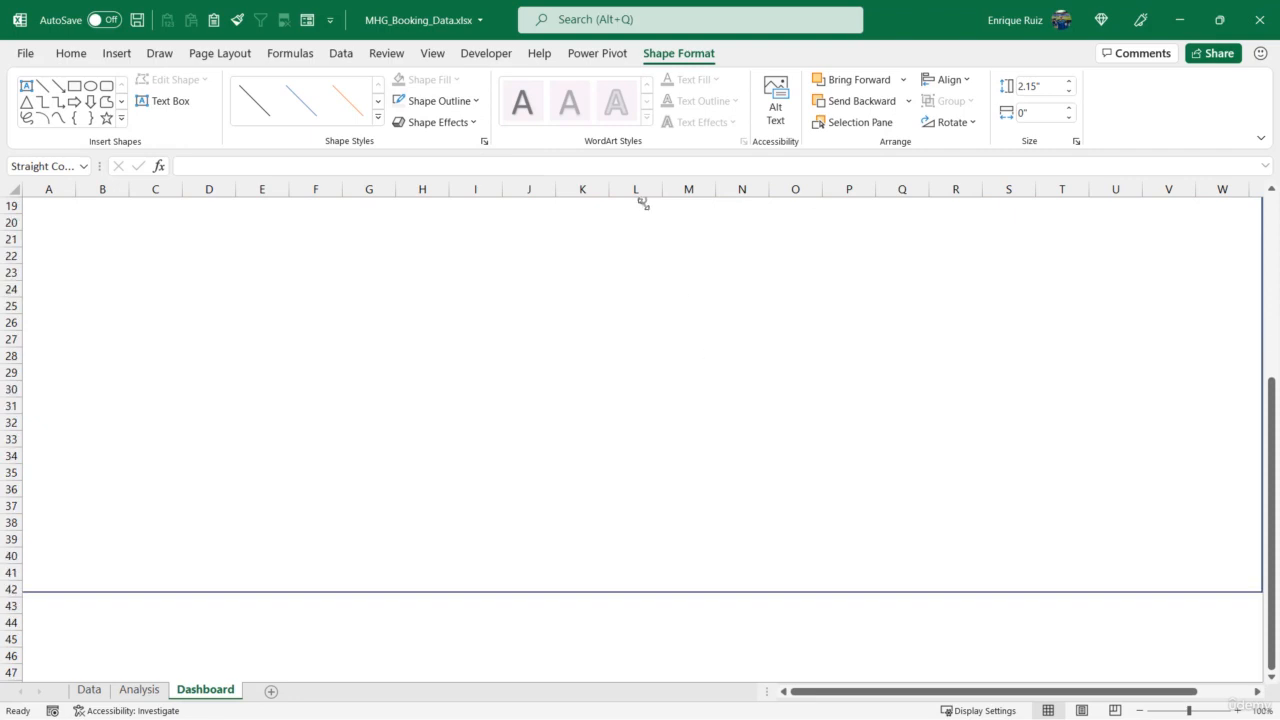
left_click_drag(643, 203, 647, 474)
left_click_drag(683, 589, 683, 589)
scroll(710, 470, "up", 6)
left_click(718, 451)
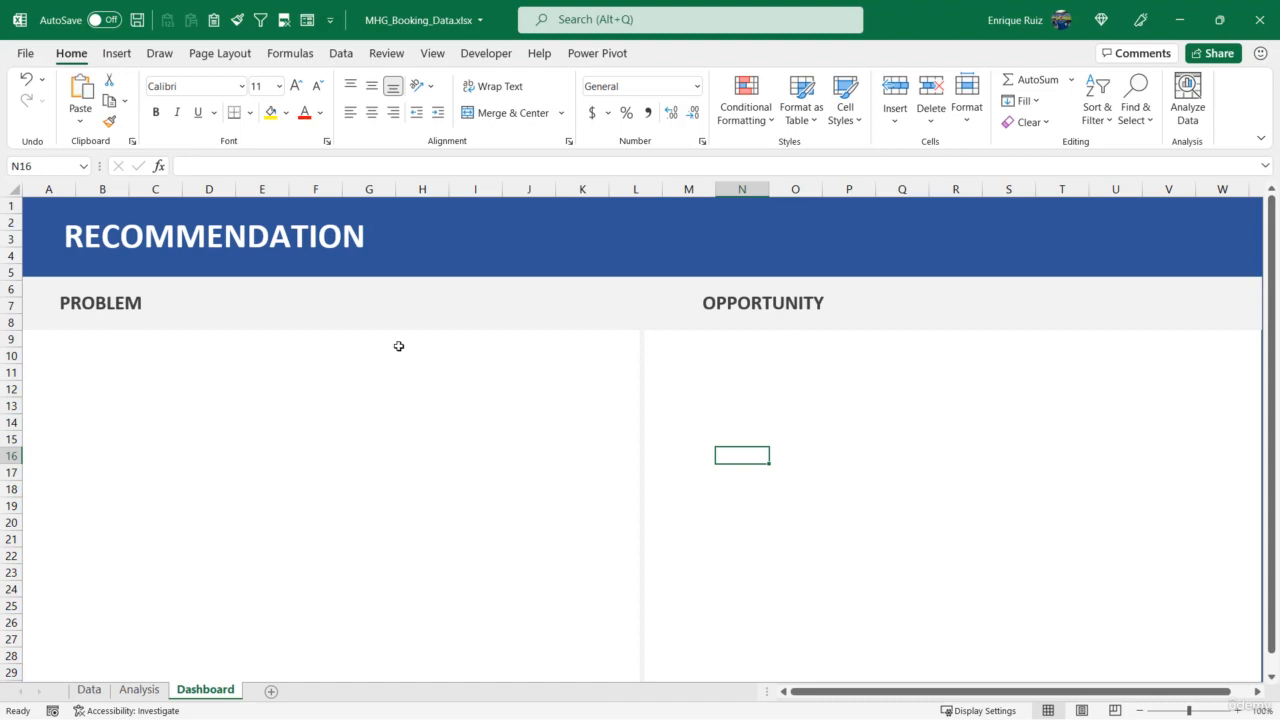
Duplicate the PROBLEM text box to rows 10 to 11 below the band, with font size 14 and the text SEASONALITY
left_click(140, 312)
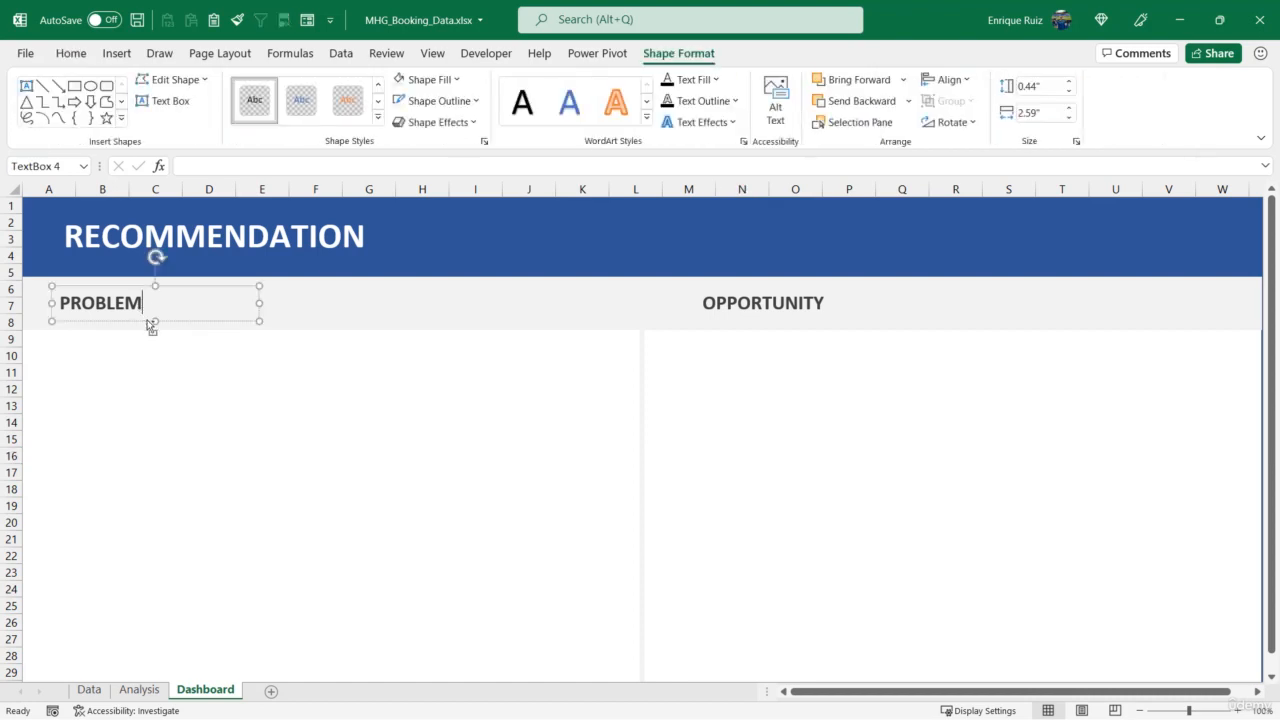
left_click_drag(150, 325, 155, 392)
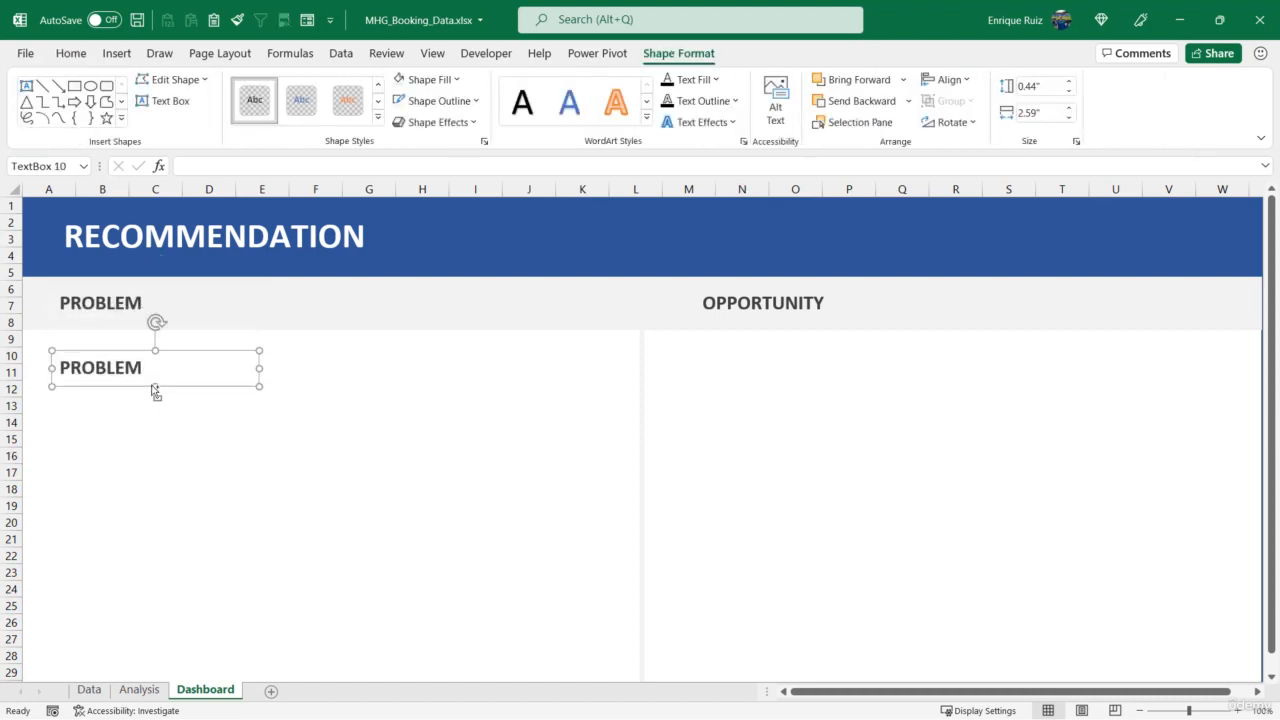
left_click(71, 54)
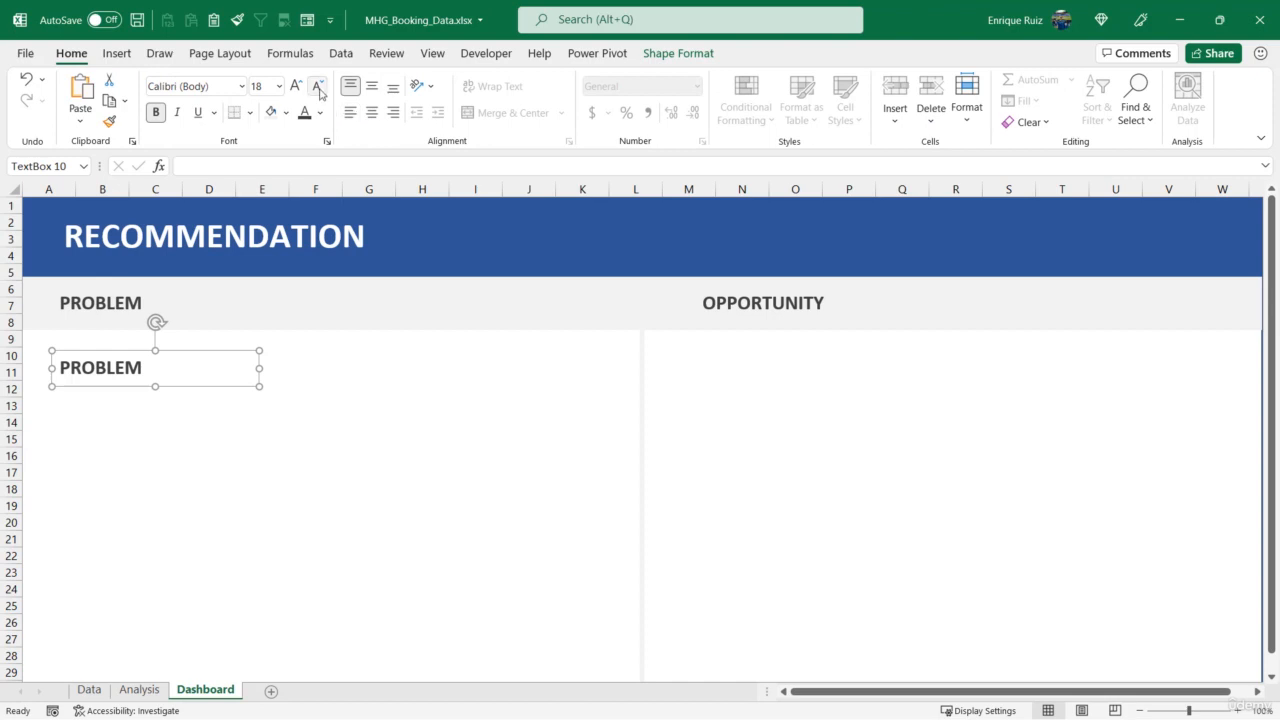
left_click(317, 87)
left_click(317, 87)
left_click_drag(128, 365, 62, 365)
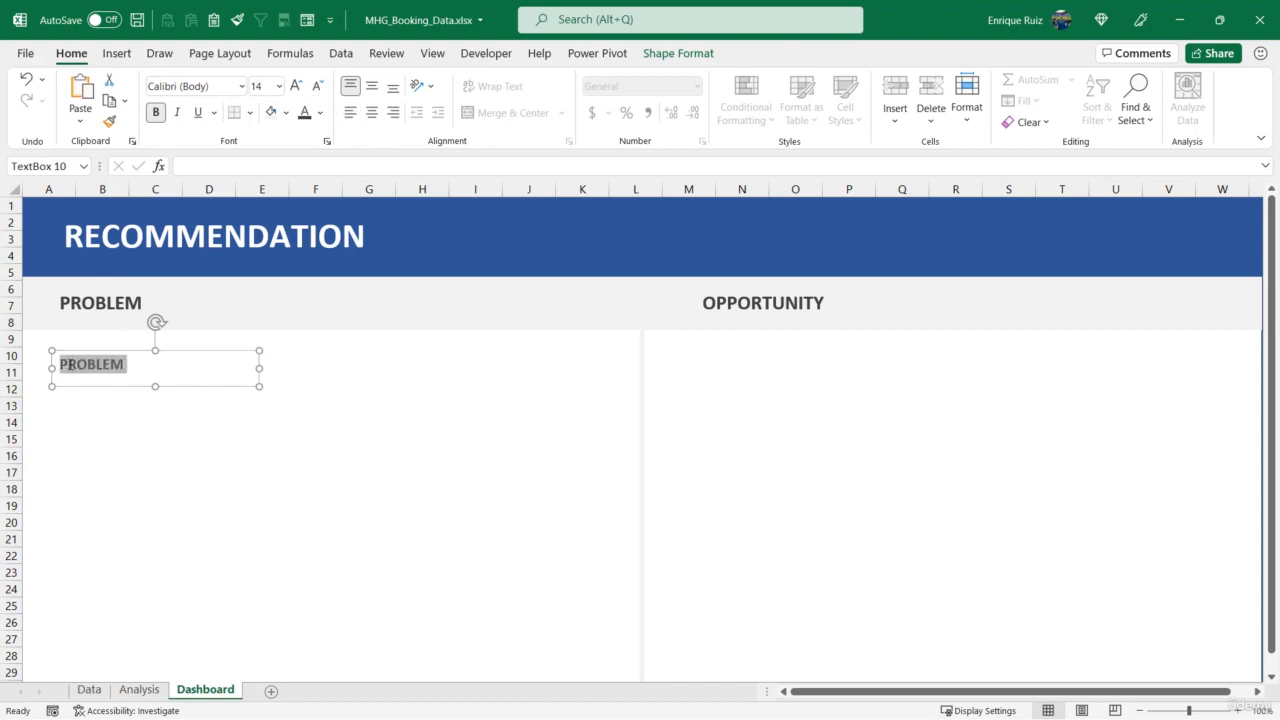
type("SEASONALITY")
Duplicate the SEASONALITY text box to about rows 13 to 15 and change the copy's text to REVENUE LOSS
left_click_drag(183, 393, 53, 417)
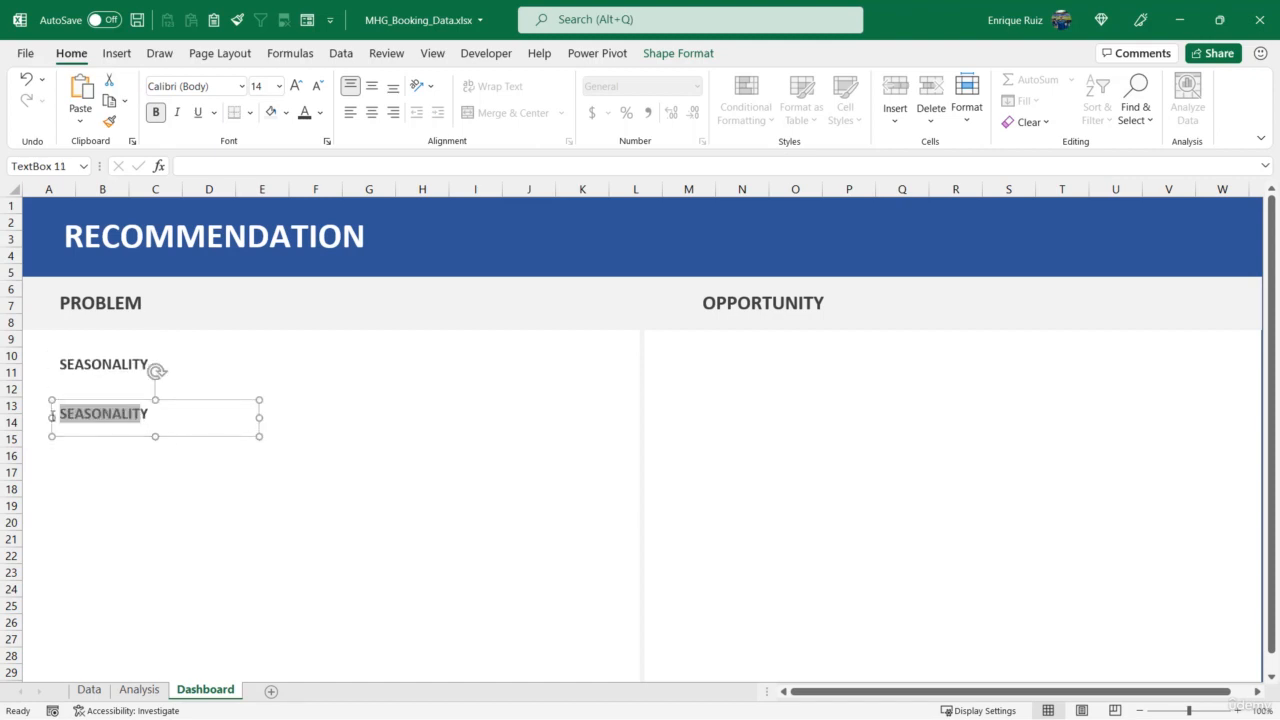
type("Reven")
key("BackSpace")
key("BackSpace")
key("BackSpace")
key("BackSpace")
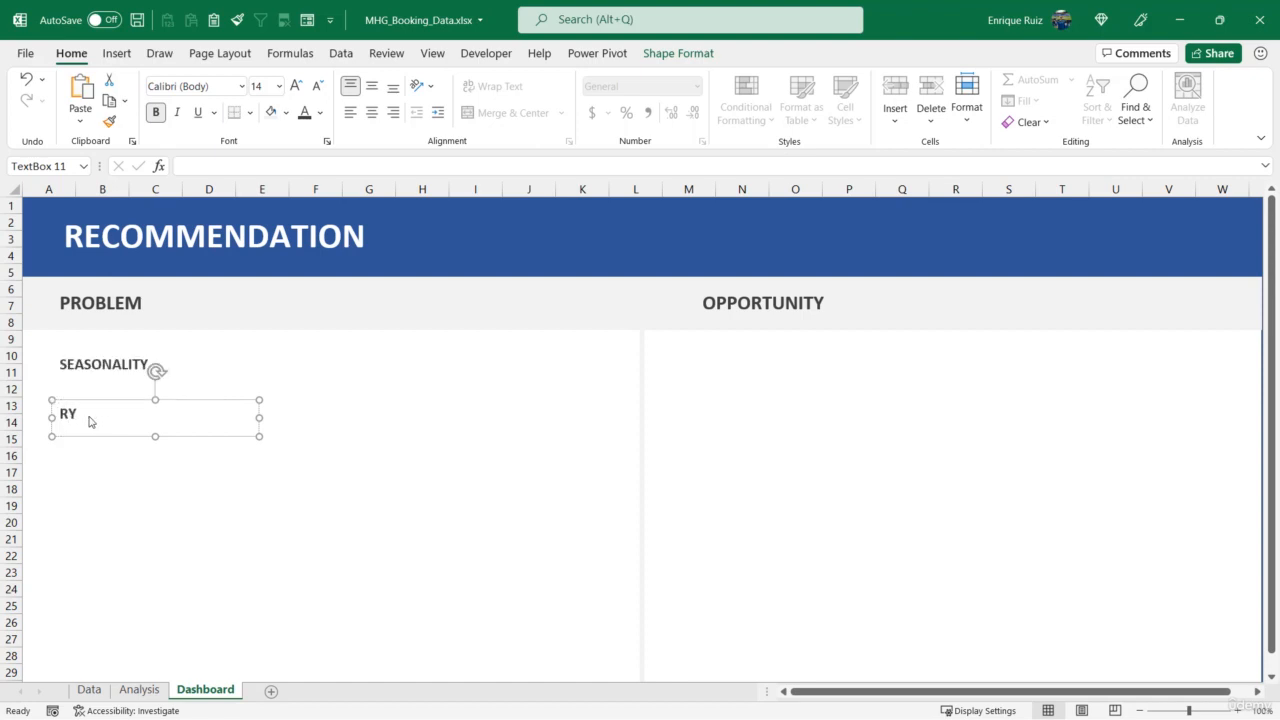
type("evenue lo")
Duplicate the REVENUE LOSS text box to about rows 16 to 18 and change the copy's text to SHARE OF CANCELLATIONS
left_click_drag(112, 436, 35, 476)
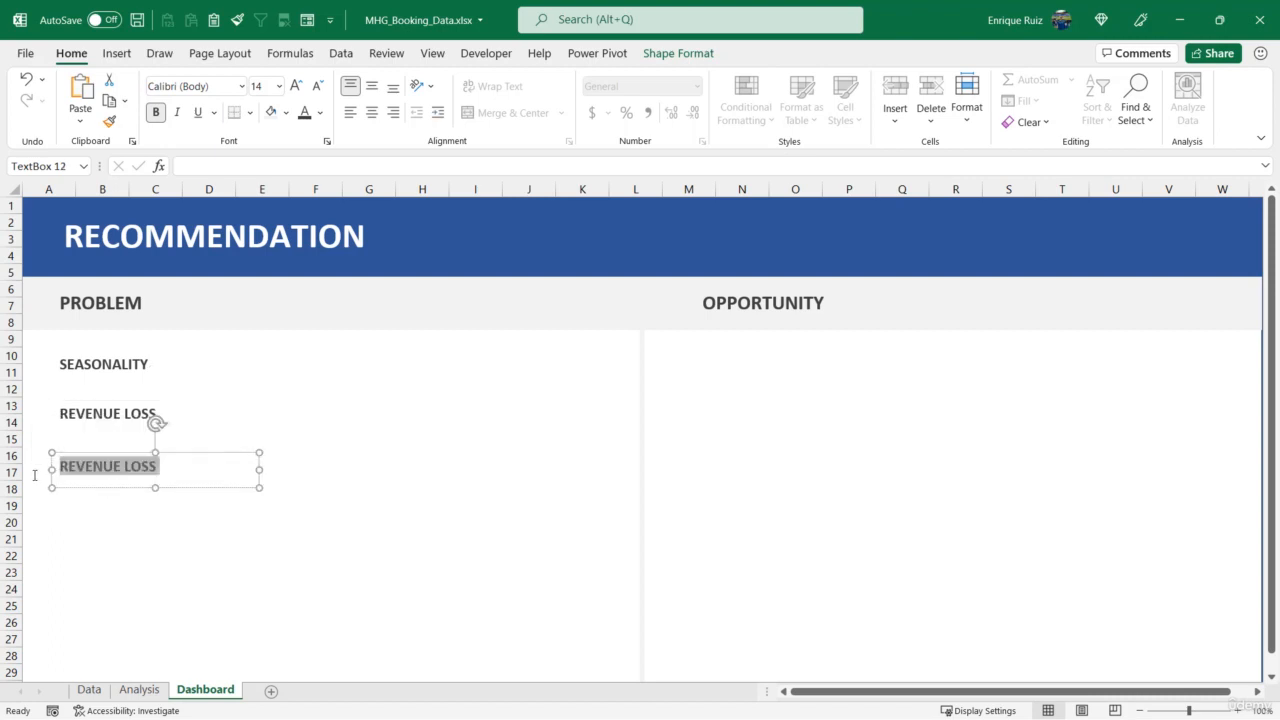
type("SHARE OF CANCE")
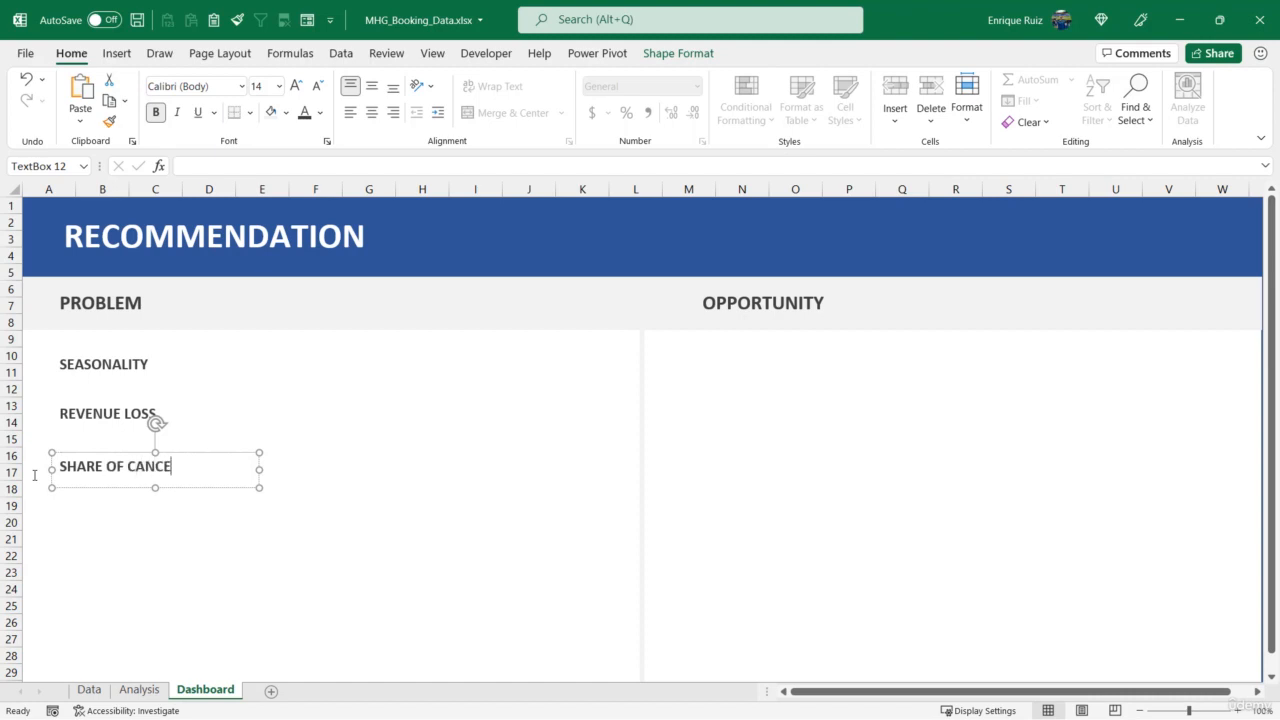
type("LLATIONS")
Duplicate the SHARE OF CANCELLATIONS text box to about rows 20 to 22 and change the copy's text to FINAL COMPARISON
left_click_drag(104, 493, 231, 540)
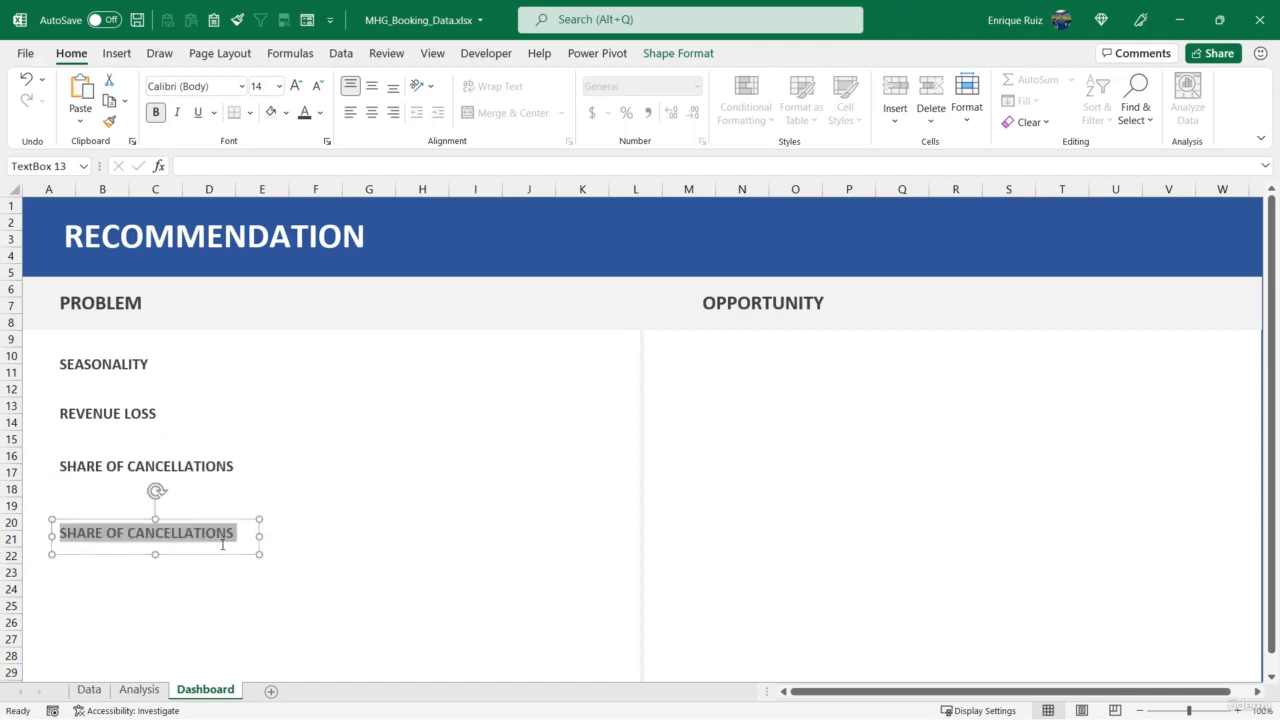
type("FINAL C")
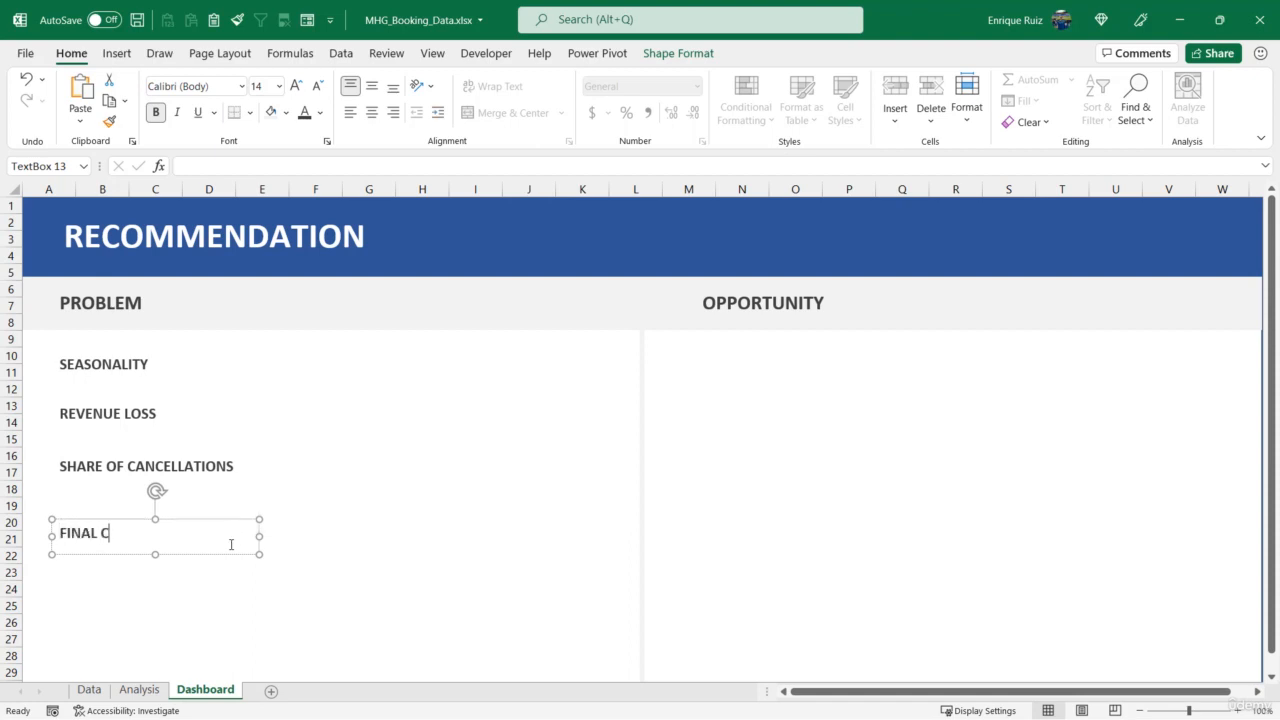
type("OMPARISO")
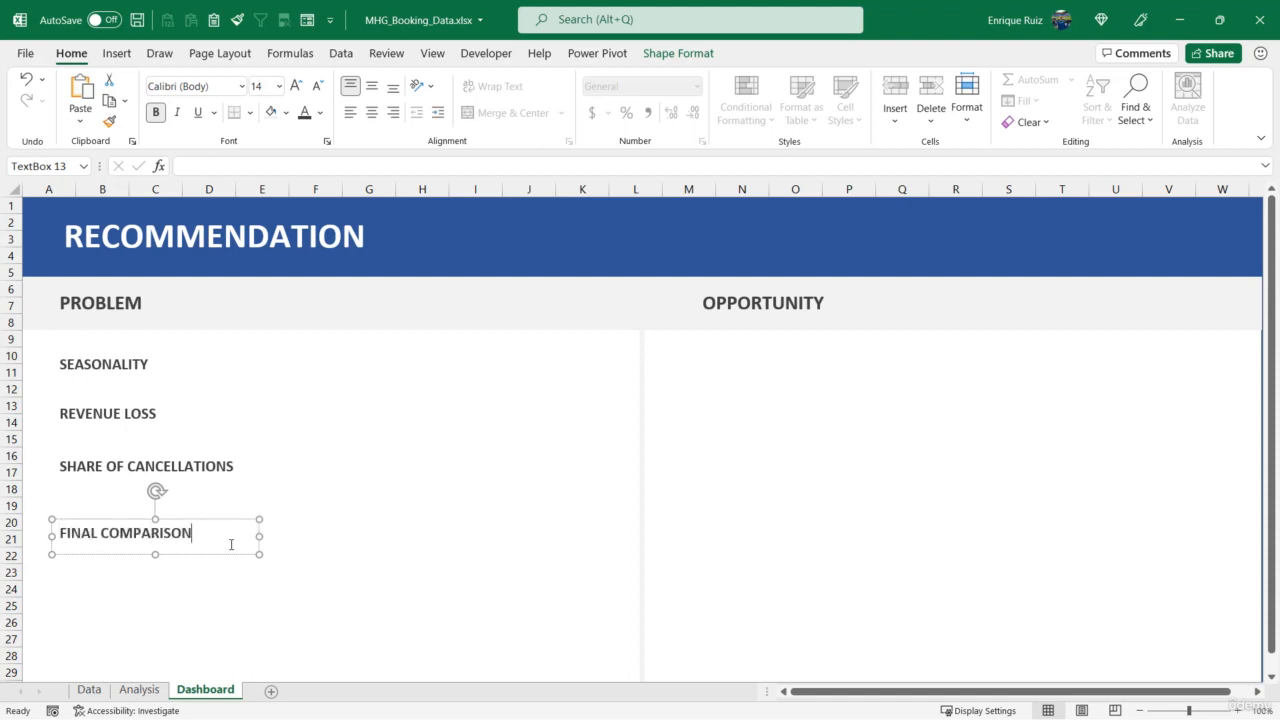
type("N")
key("Escape")
key("Escape")
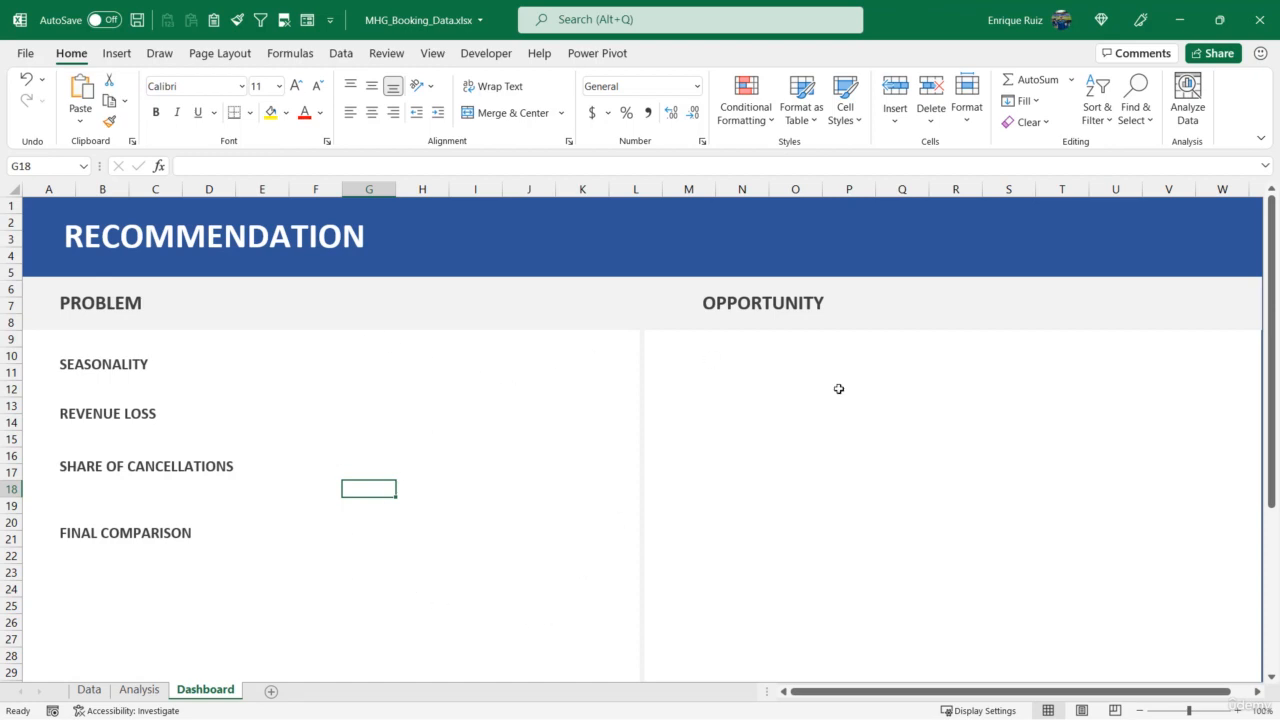
Review the Analysis sheet's charts on daily and cancellation rates, revenue loss, and lead time
left_click(139, 690)
scroll(306, 378, "down", 1)
scroll(311, 370, "down", 2)
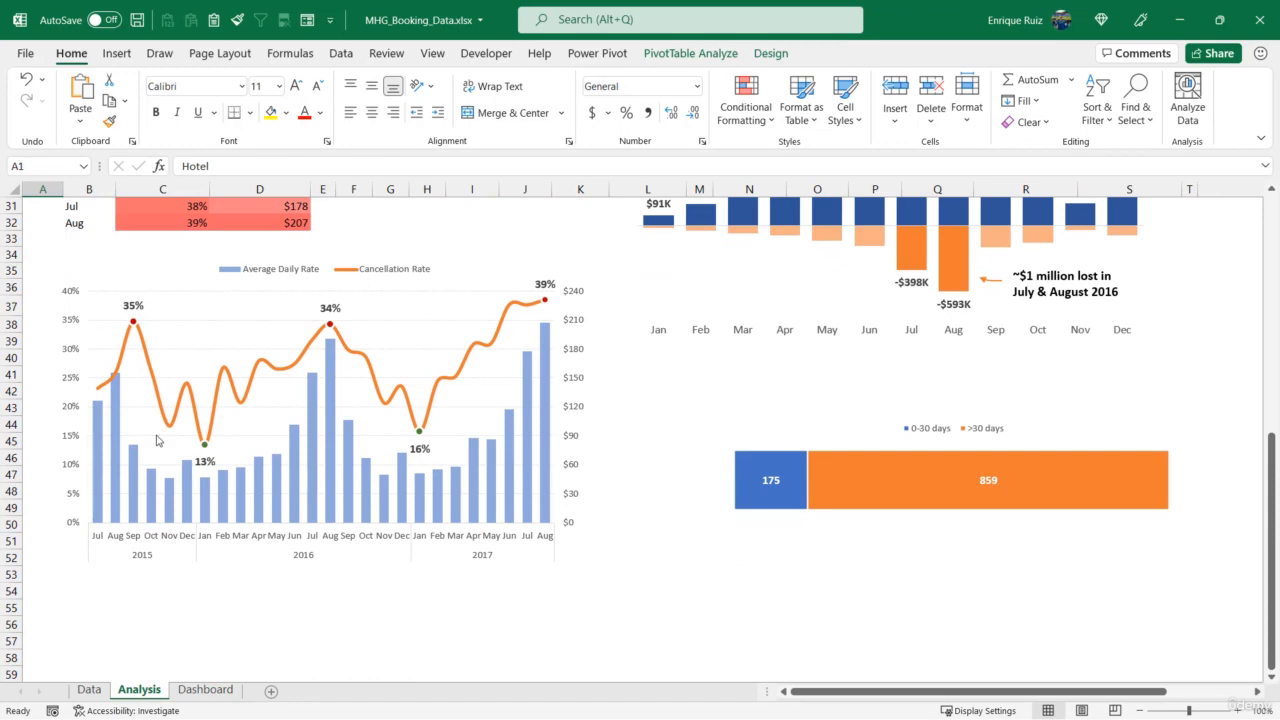
scroll(800, 610, "up", 3)
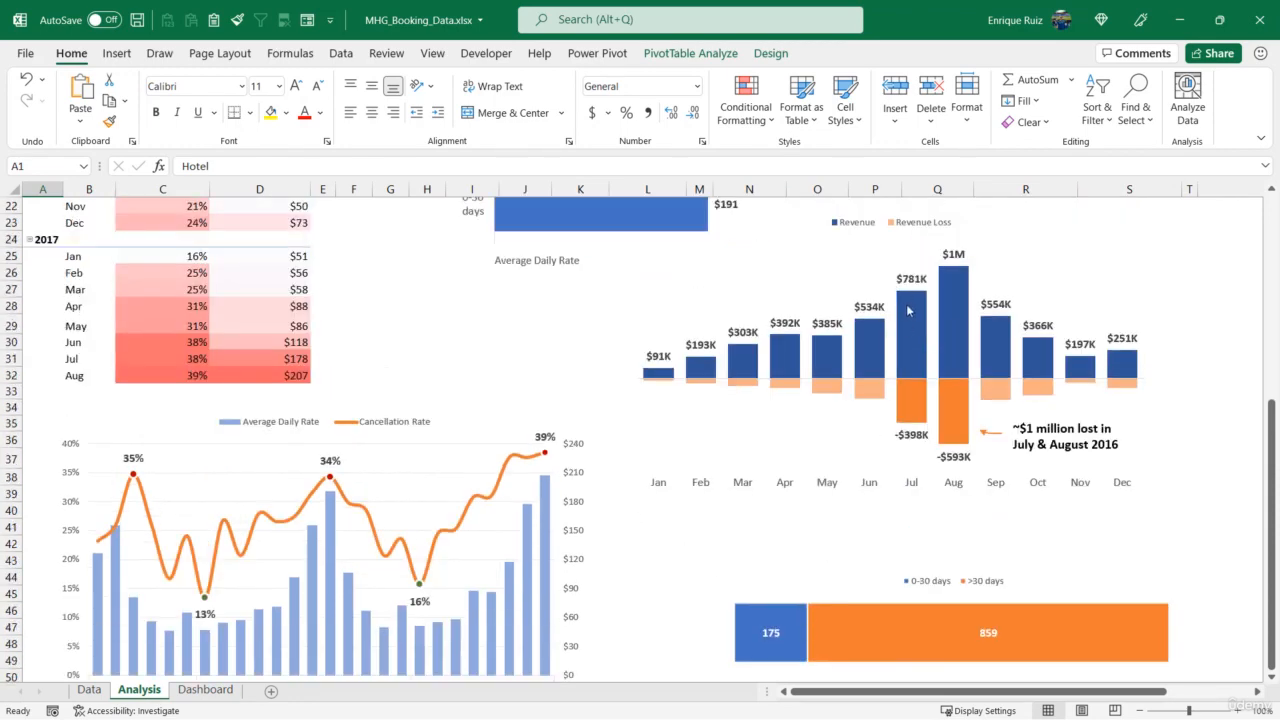
scroll(908, 311, "down", 3)
scroll(885, 500, "up", 6)
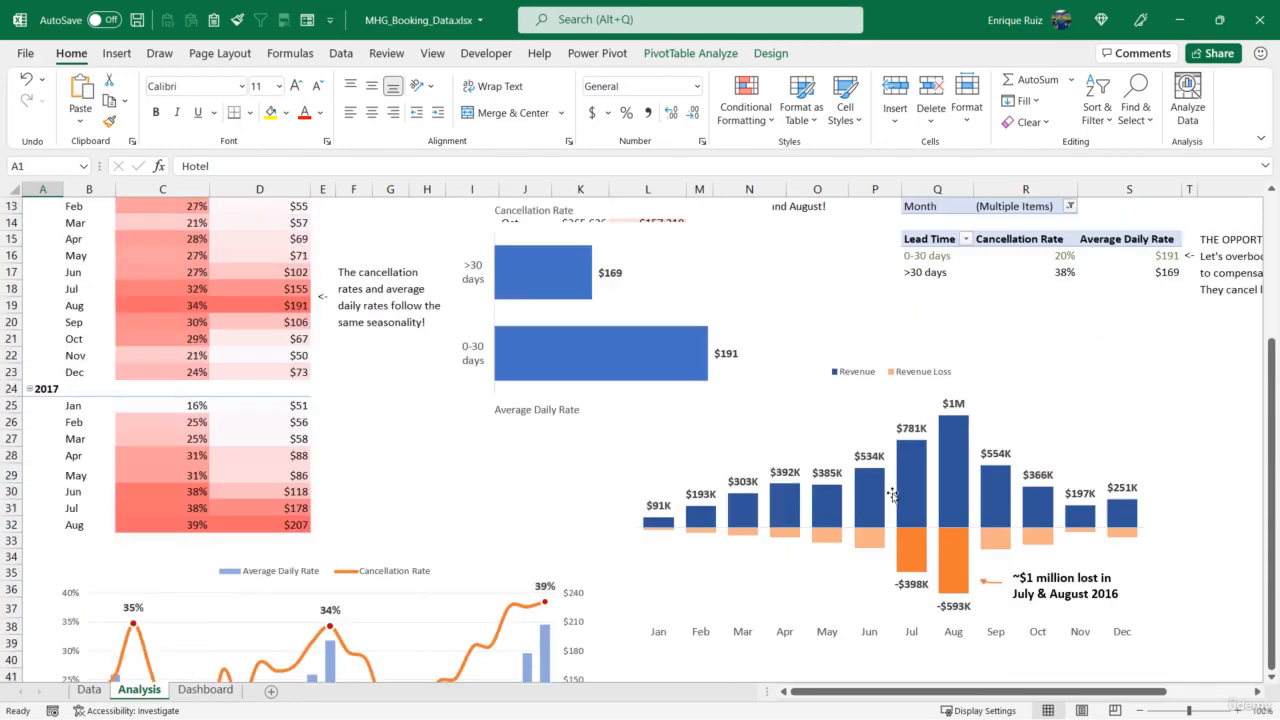
scroll(640, 350, "up", 4)
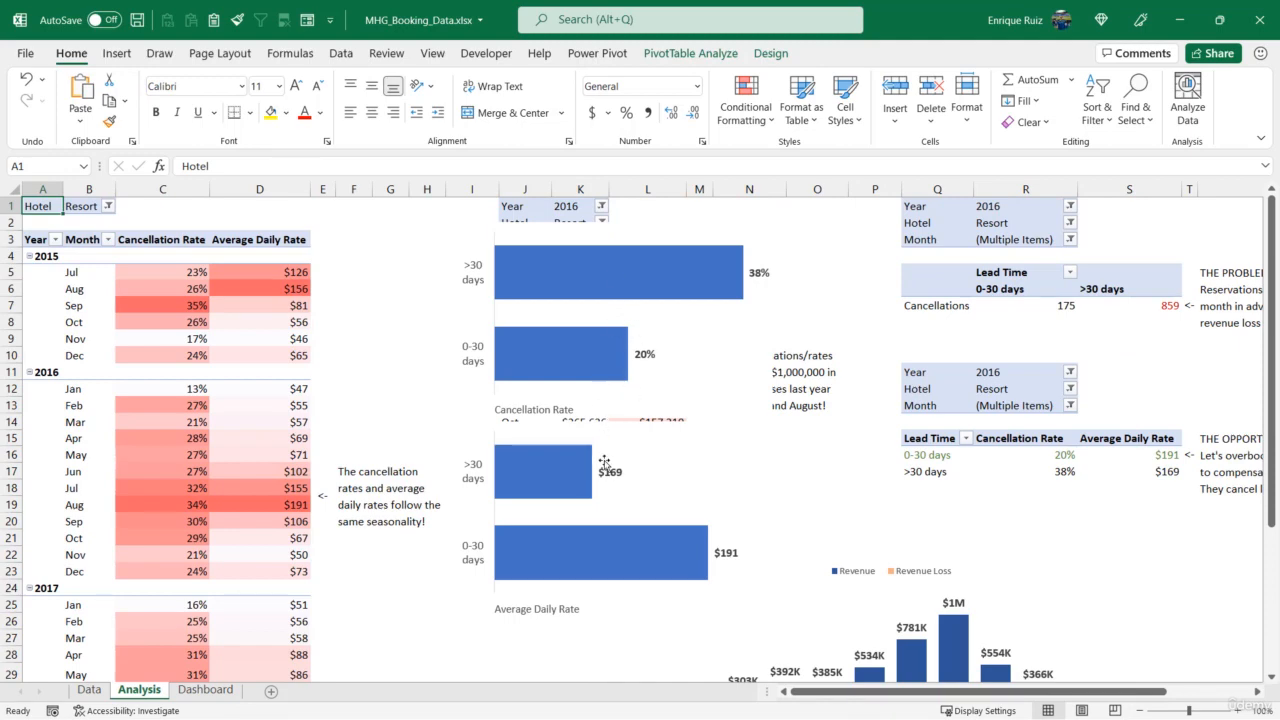
scroll(604, 462, "down", 9)
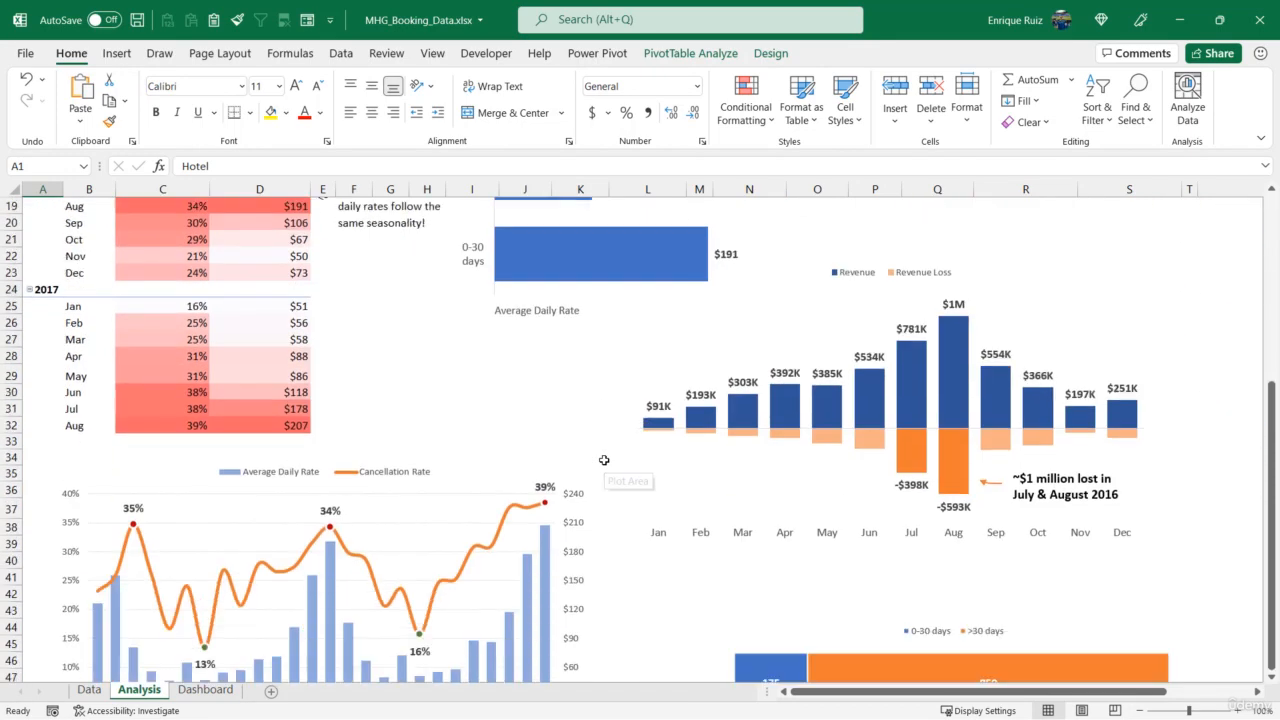
scroll(750, 330, "up", 1)
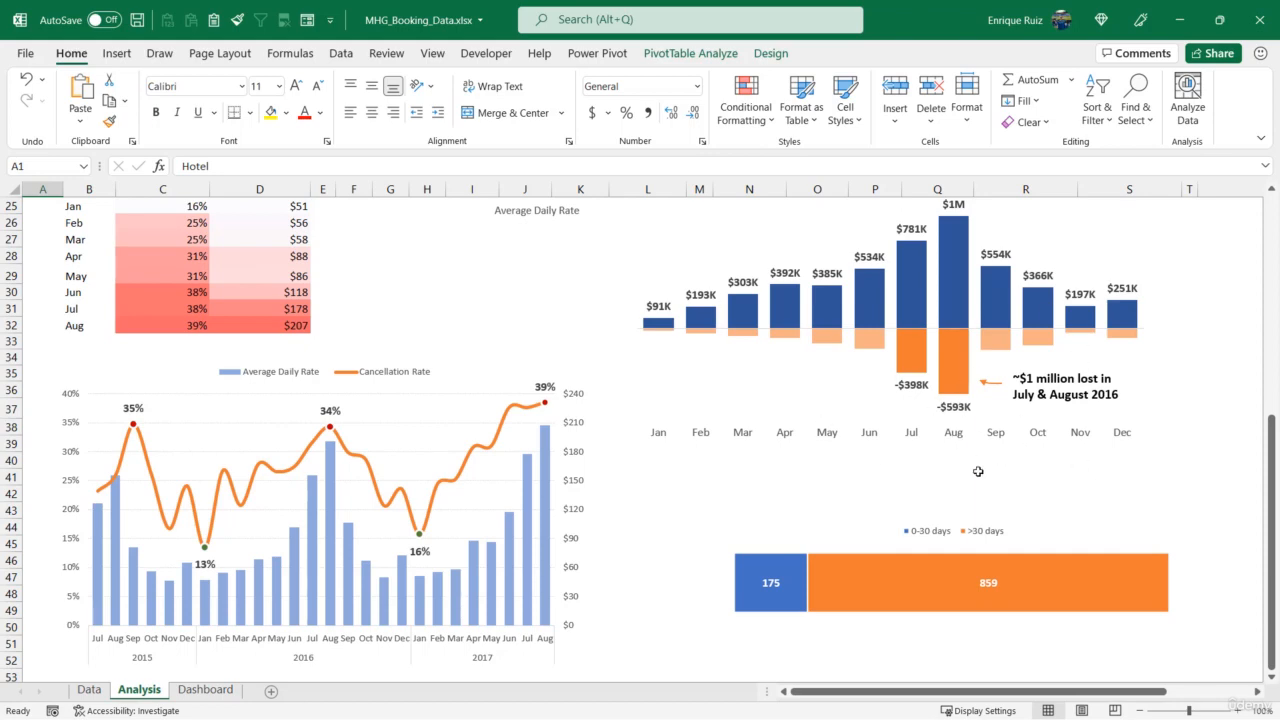
scroll(978, 470, "down", 4)
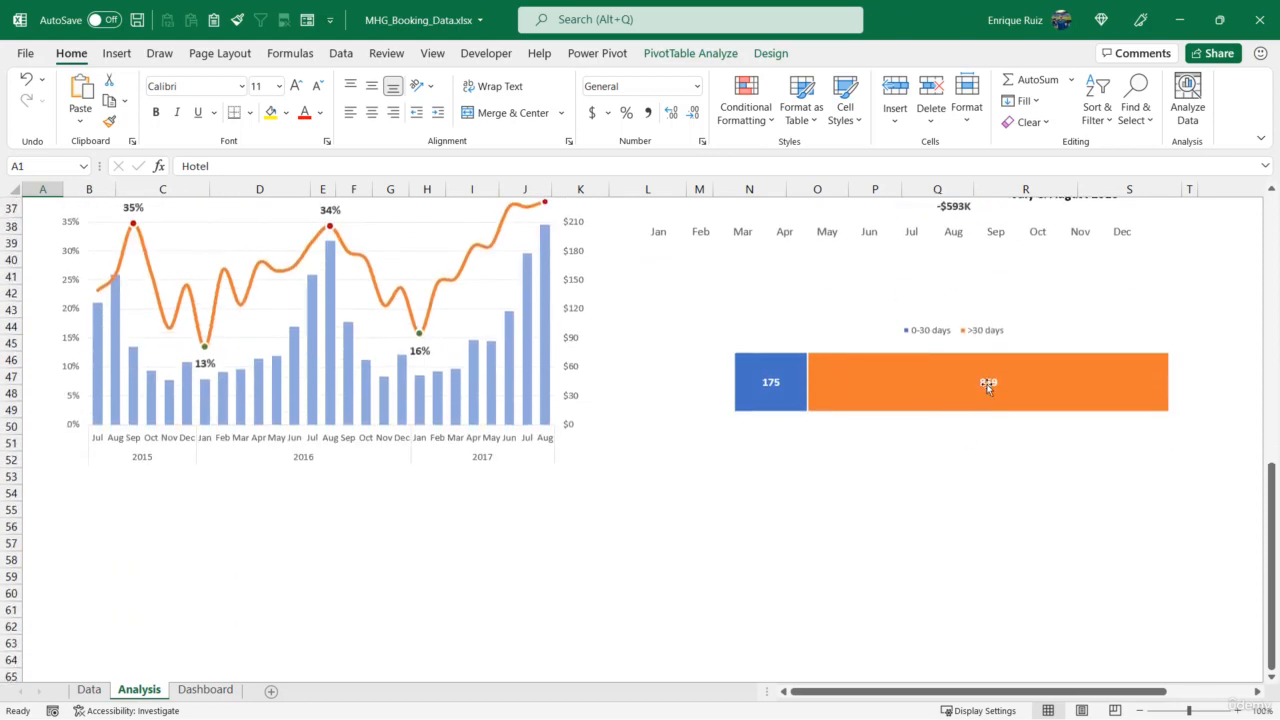
scroll(823, 377, "up", 10)
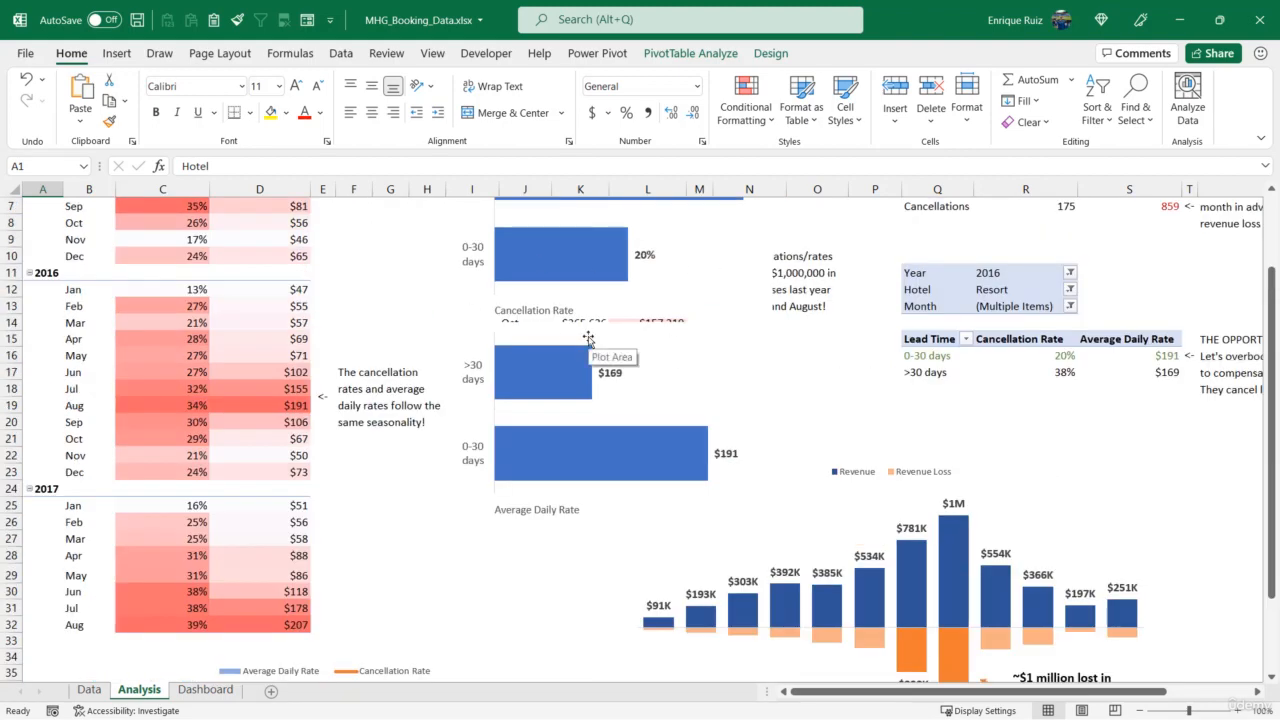
Draw a rectangle about 4.32" wide and 1.64" high beside the section labels in the Dashboard sheet's PROBLEM column
left_click(205, 689)
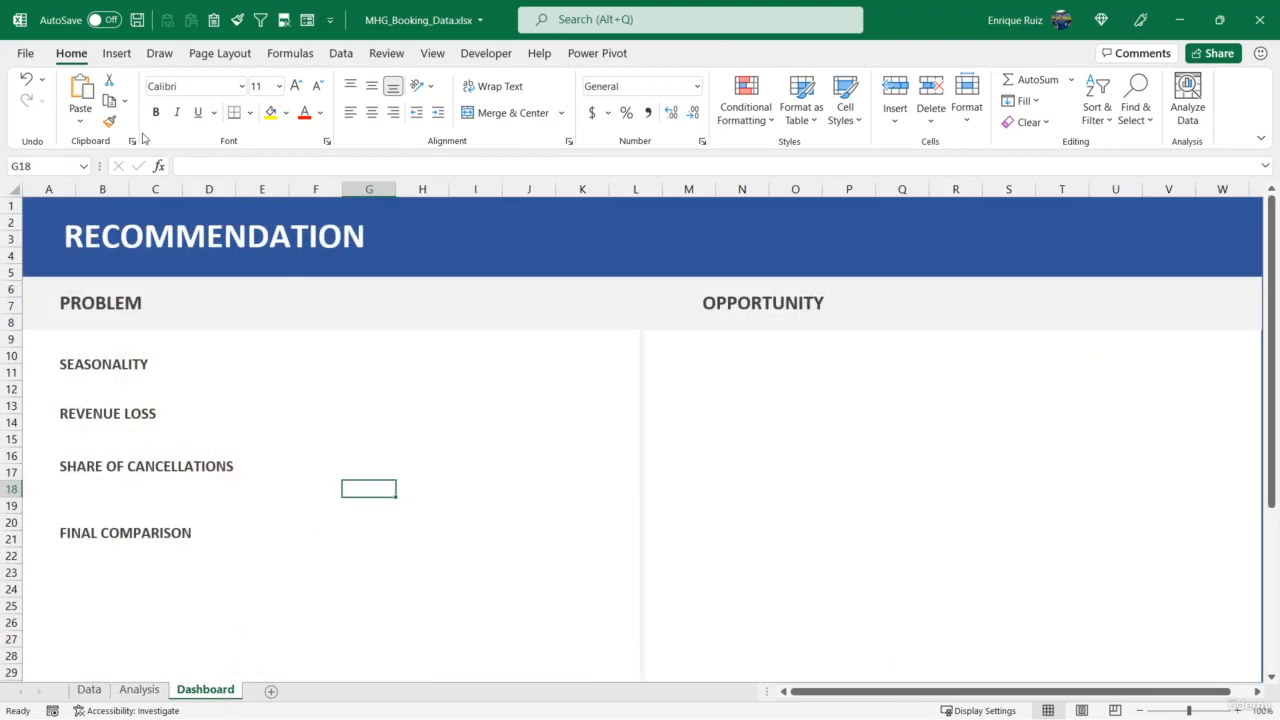
left_click(116, 53)
left_click(211, 100)
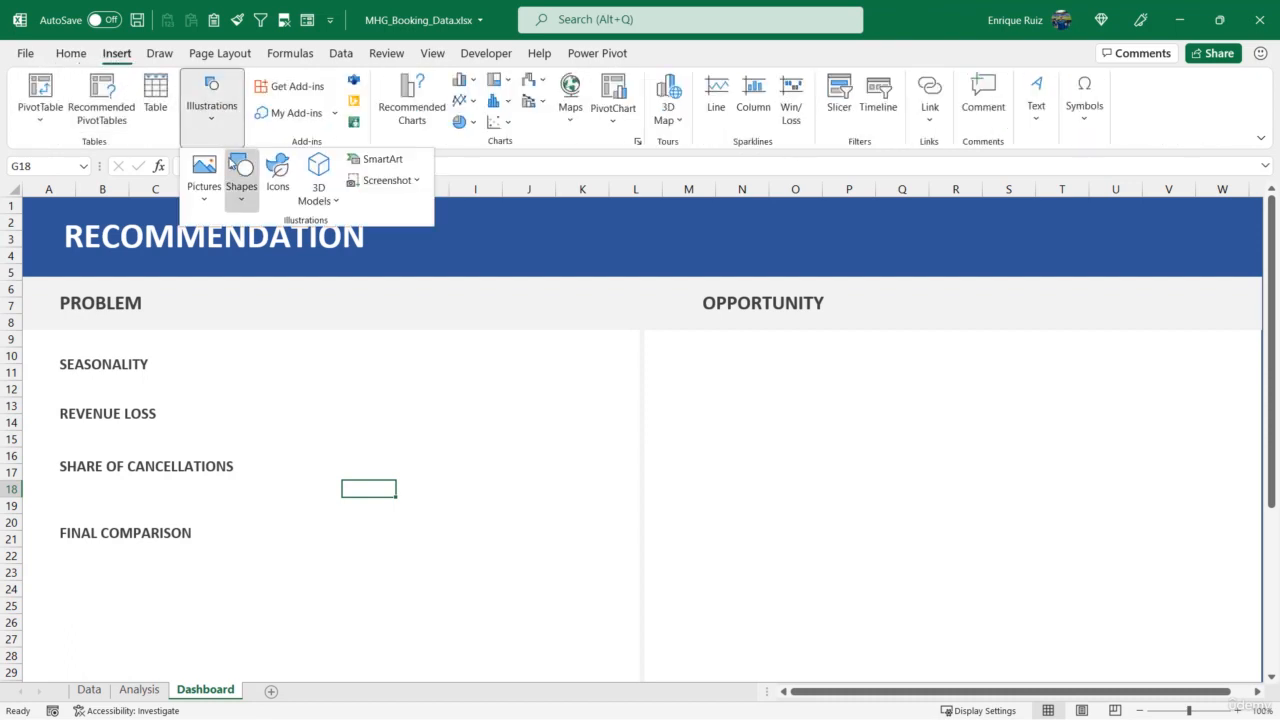
left_click(232, 163)
left_click(286, 250)
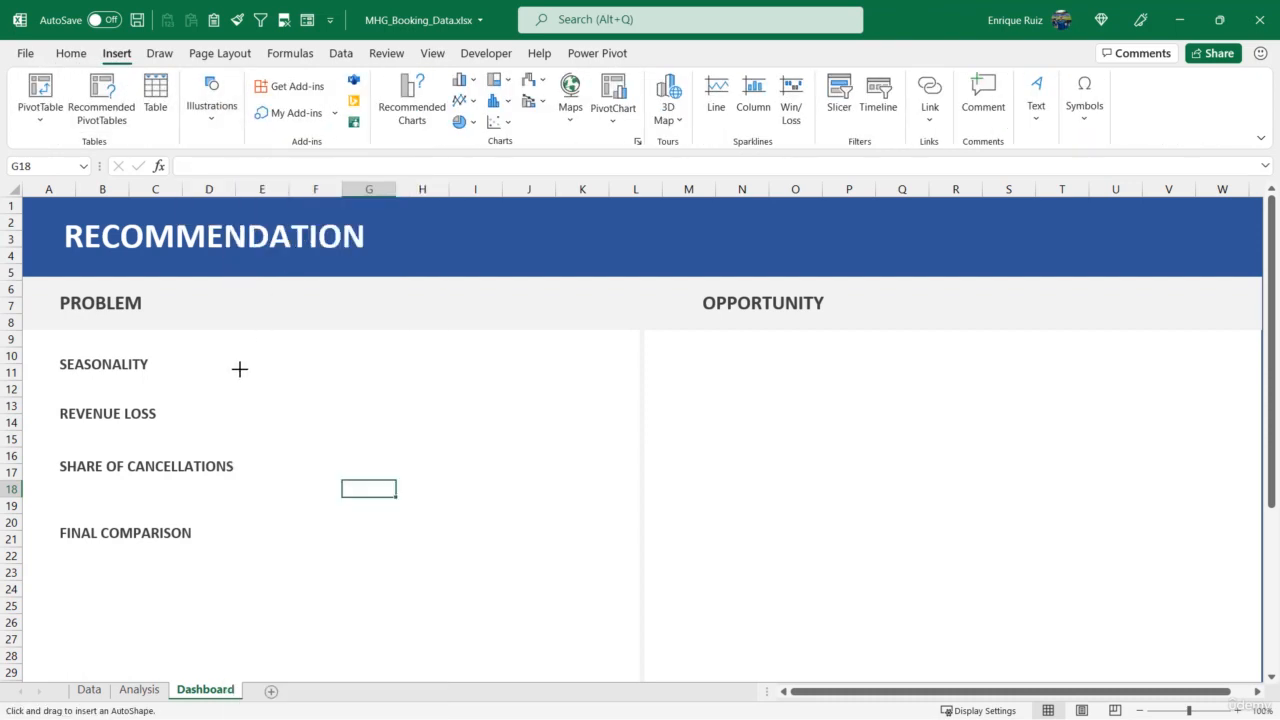
mouse_move(214, 360)
left_mouse_down()
mouse_move(512, 489)
mouse_move(561, 491)
left_mouse_up()
scroll(491, 514, "down", 3)
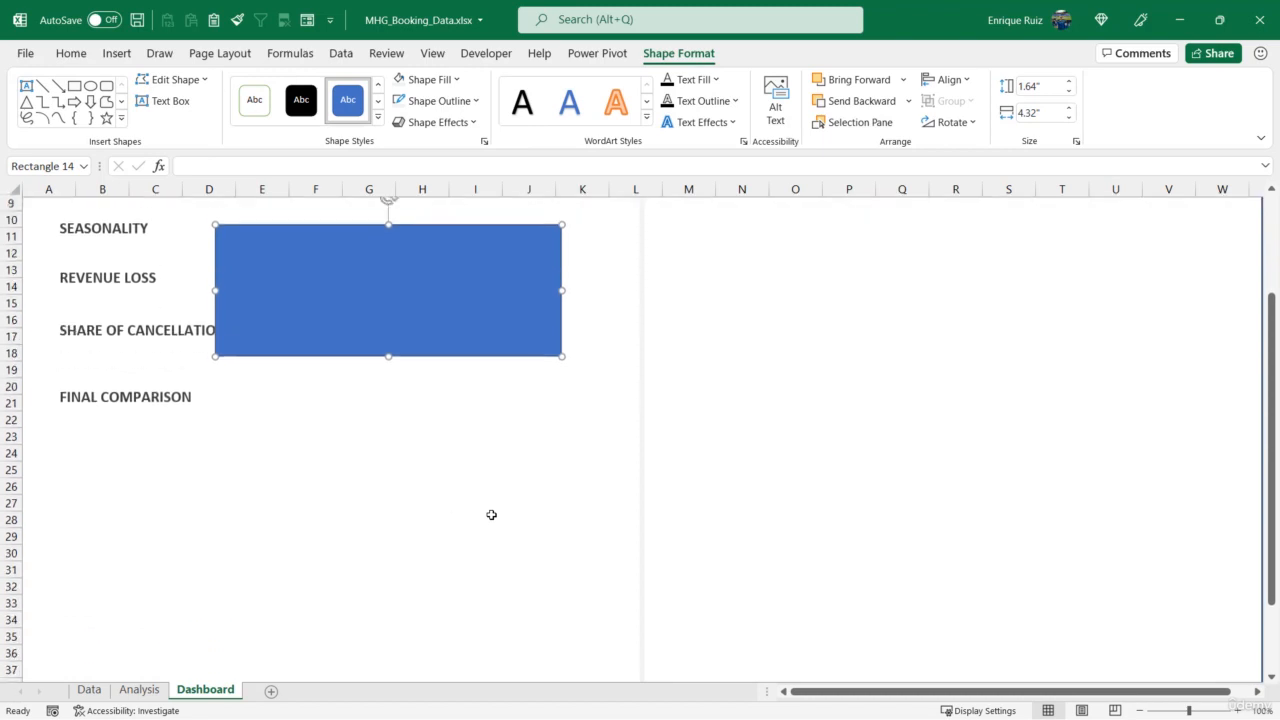
Move the REVENUE LOSS, SHARE OF CANCELLATIONS and FINAL COMPARISON labels together into the OPPORTUNITY column
left_click(112, 262)
left_click(121, 305, "ctrl")
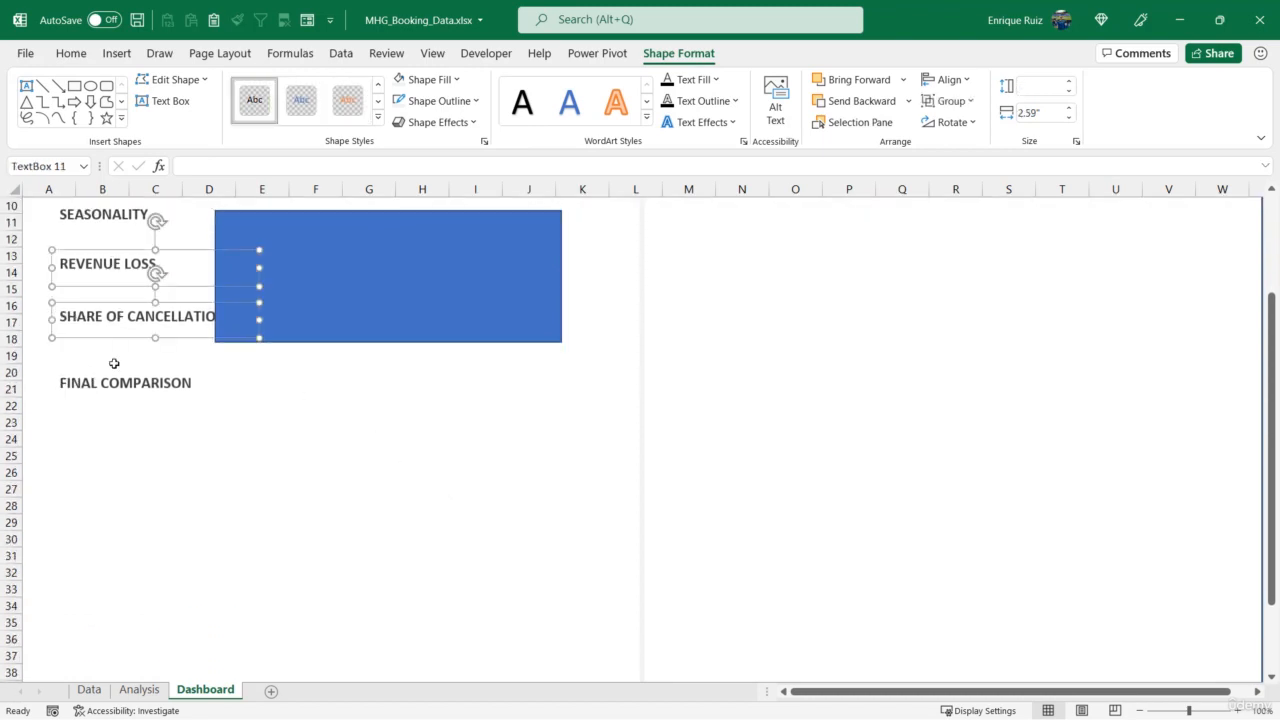
left_click(110, 378, "ctrl")
left_click_drag(123, 290, 857, 290)
scroll(334, 419, "up", 3)
Place the blue rectangle directly under the SEASONALITY label and resize it to about 6.75" wide and 2.51" high
left_click_drag(334, 419, 183, 449)
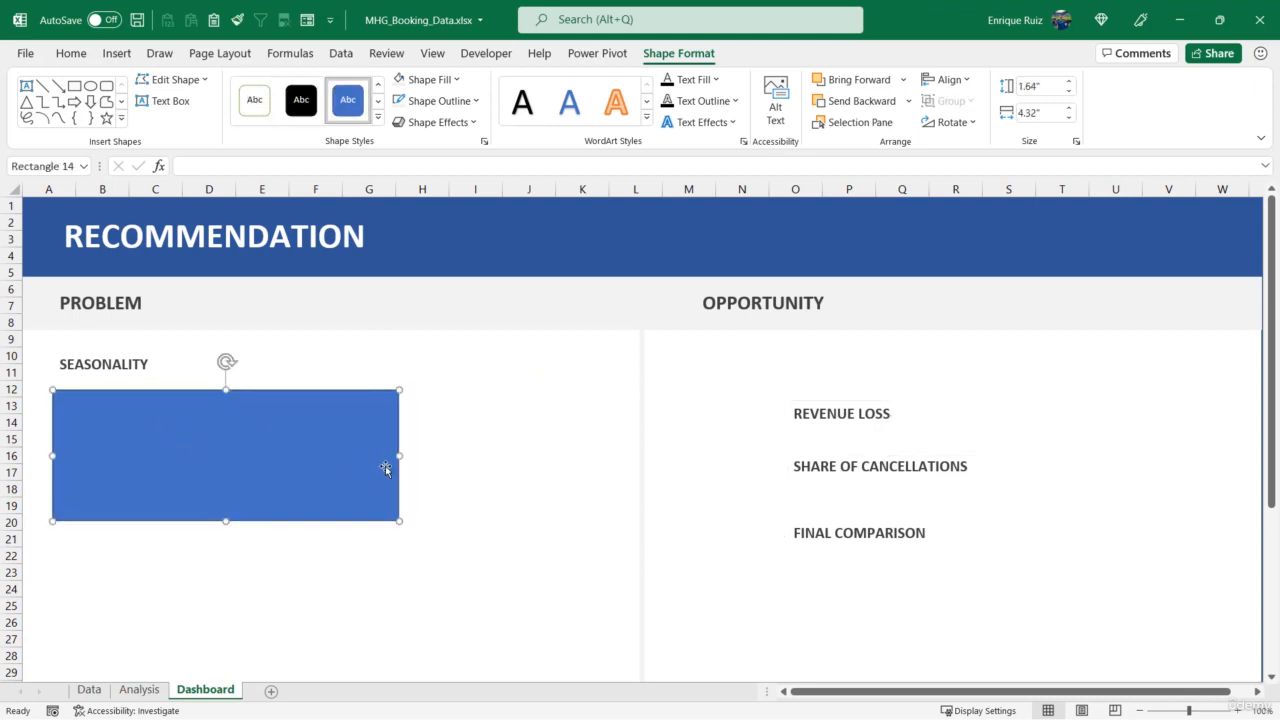
left_click_drag(401, 456, 593, 451)
scroll(400, 403, "down", 3)
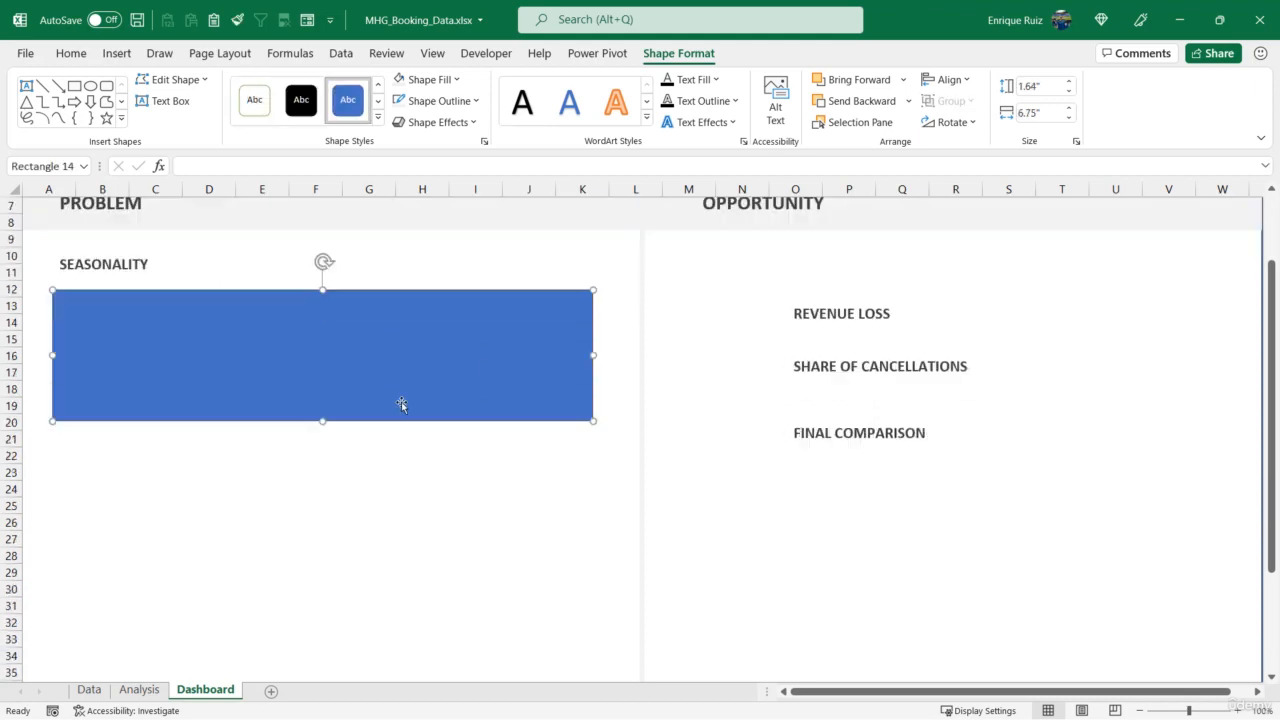
left_click_drag(322, 370, 326, 456)
scroll(333, 443, "down", 2)
scroll(333, 443, "down", 1)
scroll(330, 437, "up", 4)
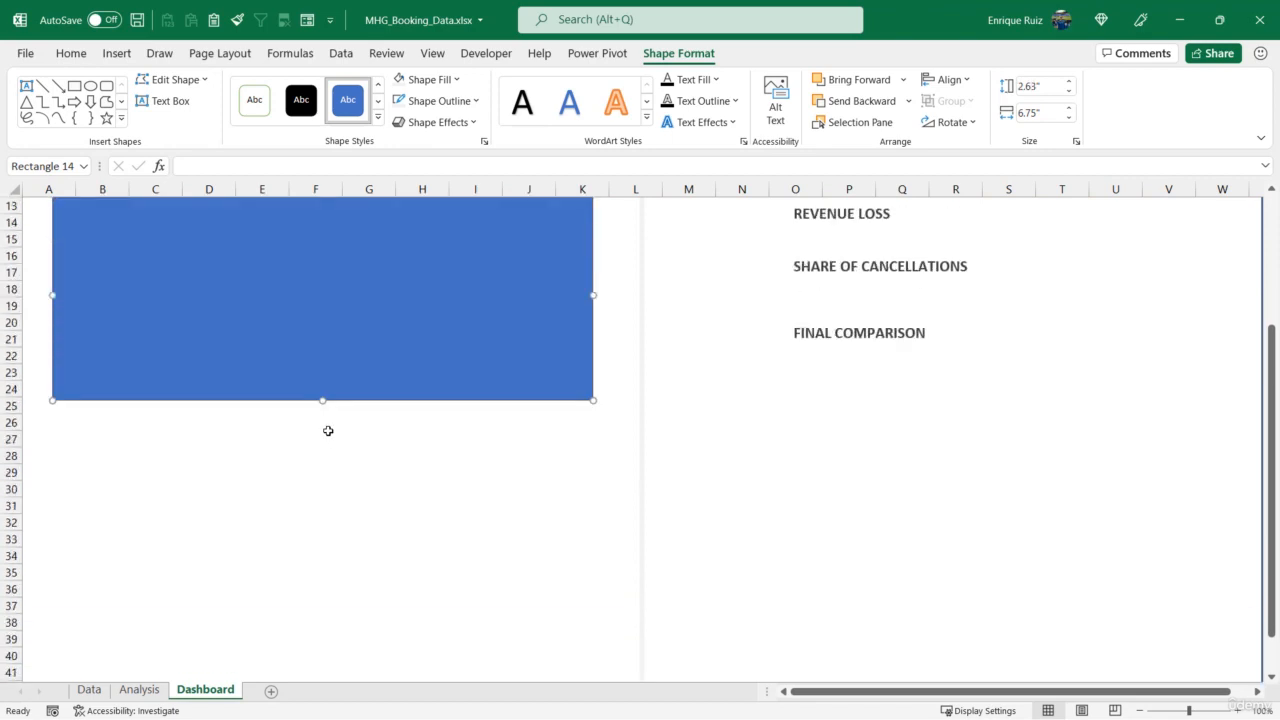
left_click_drag(323, 501, 323, 491)
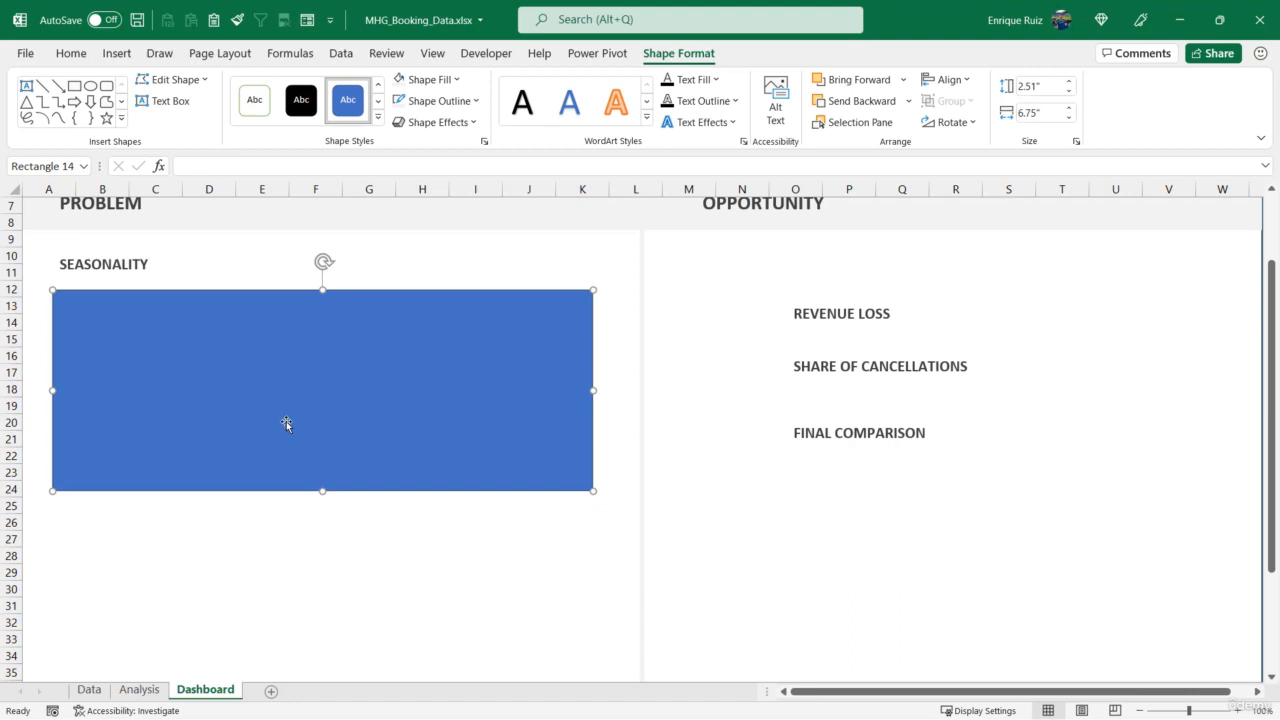
Duplicate the SEASONALITY label and its rectangle to about rows 26 to 40 and change the copied label's text to REVENUE LOSS
left_click(145, 267, "ctrl")
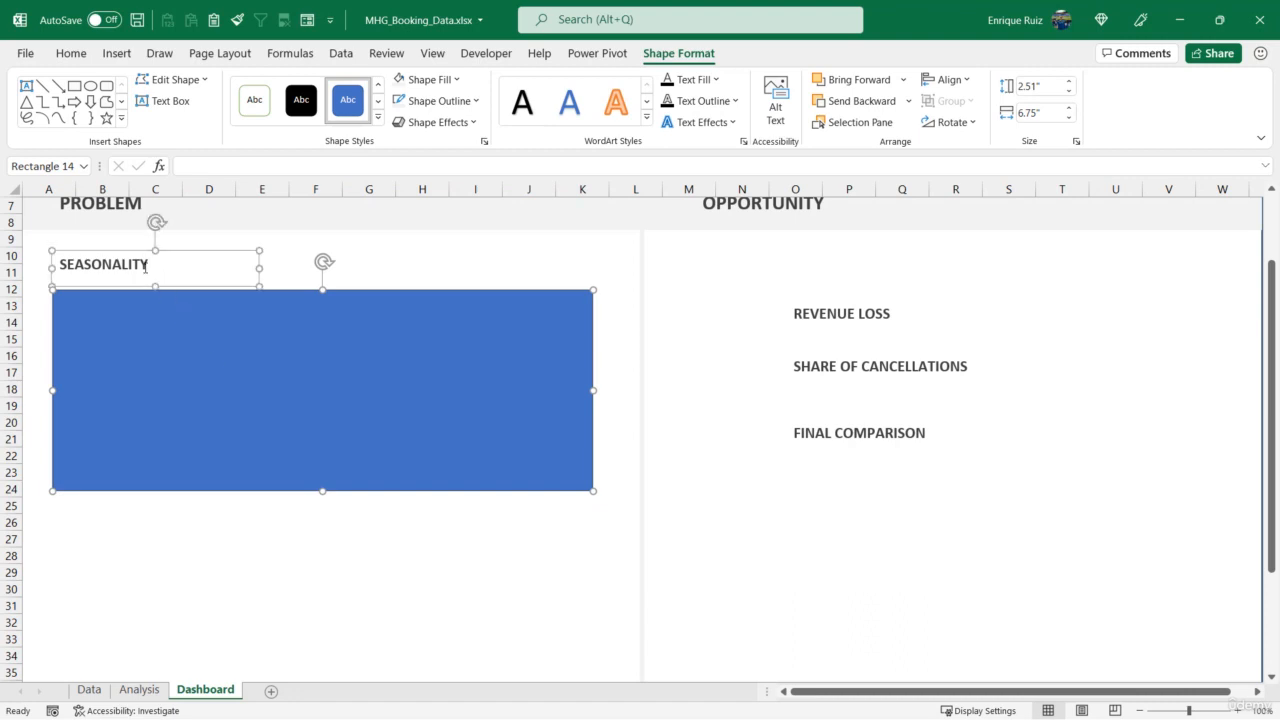
left_click_drag(160, 300, 171, 567)
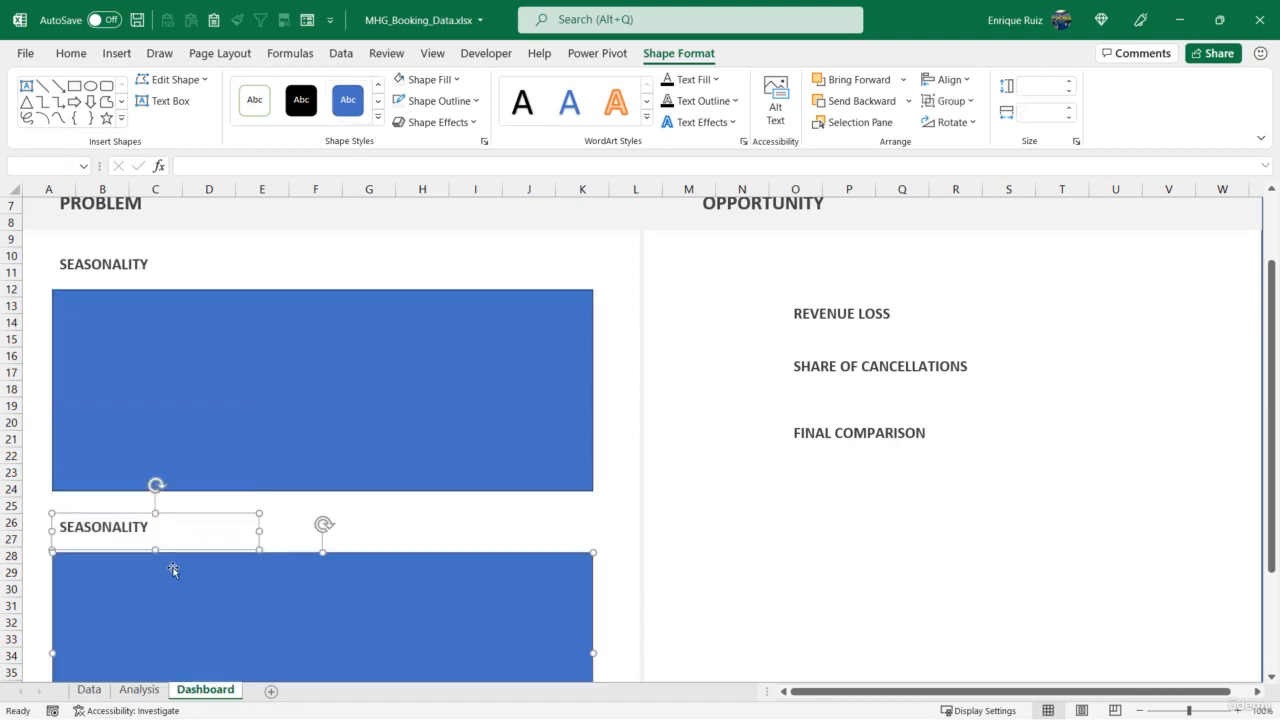
scroll(186, 520, "down", 3)
left_click_drag(190, 482, 189, 489)
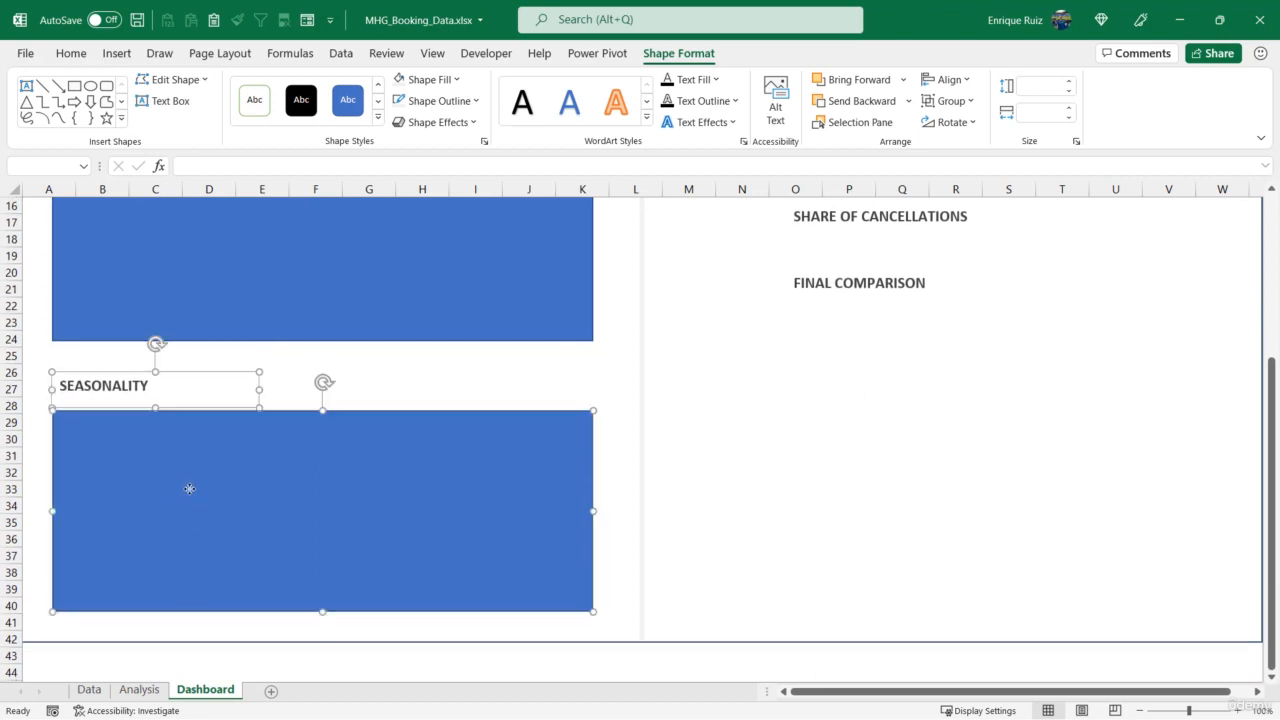
double_click(80, 388)
type("REVENEU")
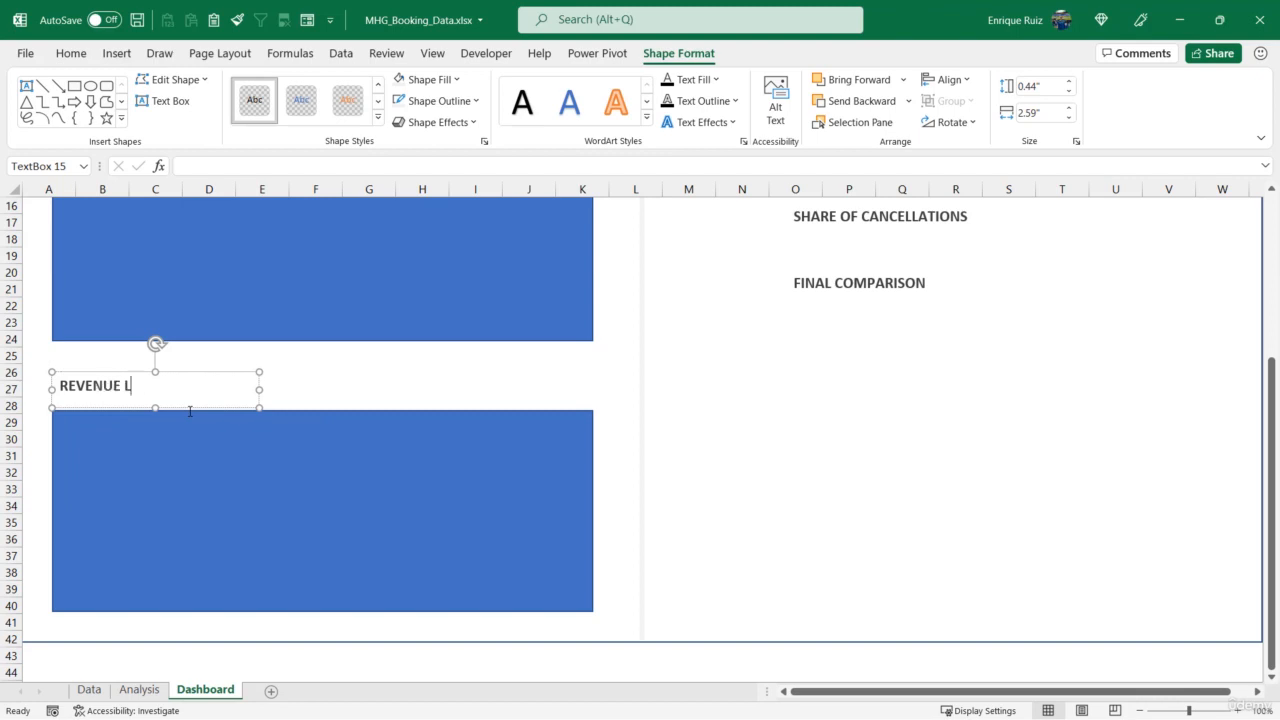
left_click(343, 376)
scroll(741, 426, "up", 4)
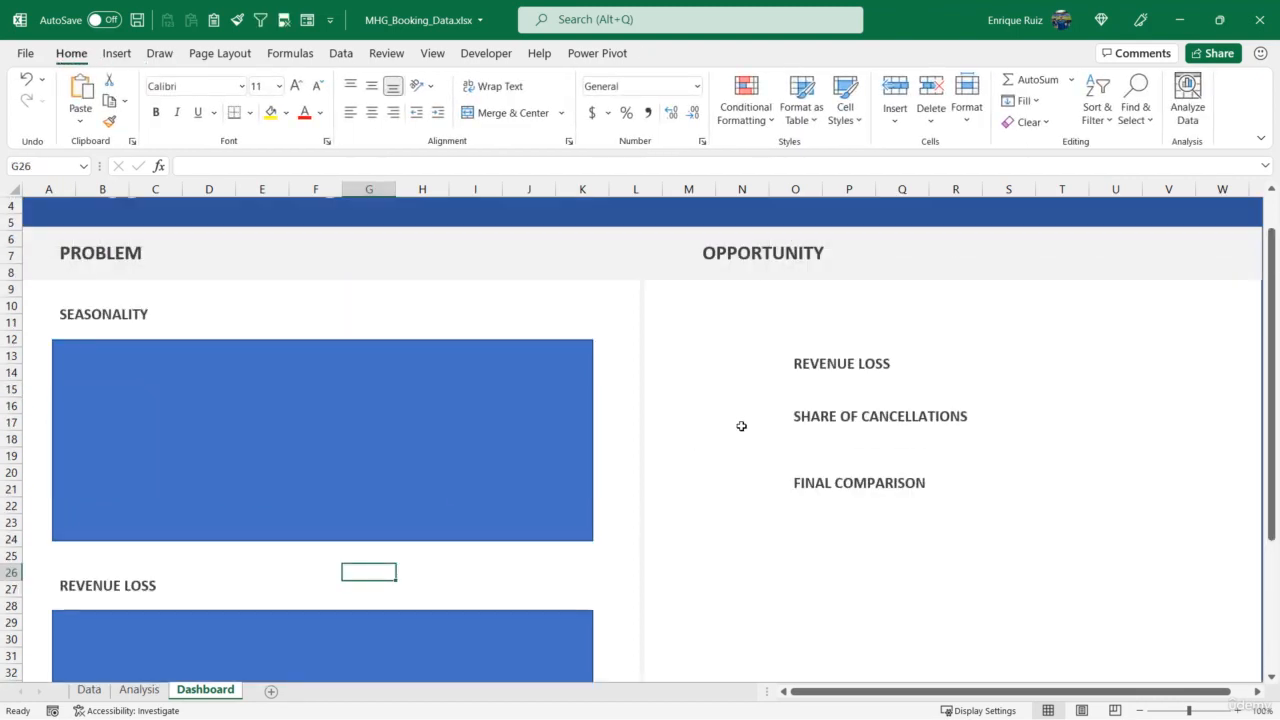
Delete the spare REVENUE LOSS label under OPPORTUNITY and duplicate the SEASONALITY label and rectangle into that column, at the same rows
left_click(816, 368)
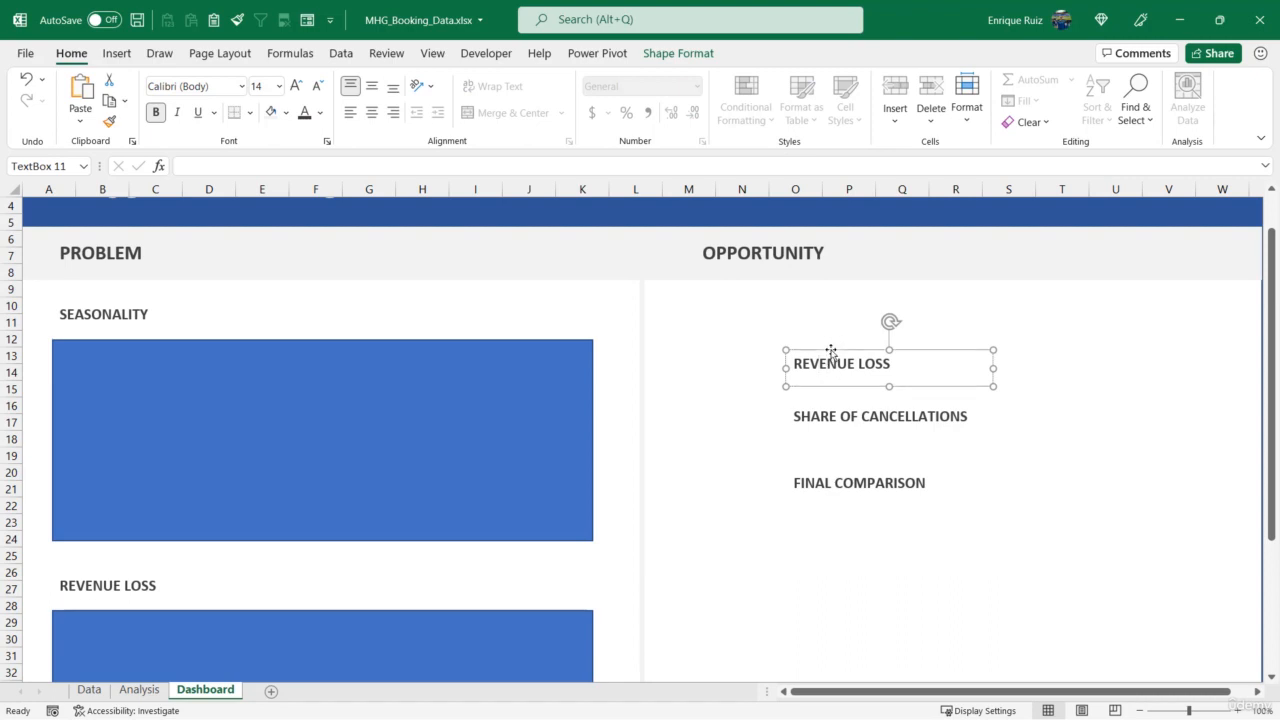
key("Delete")
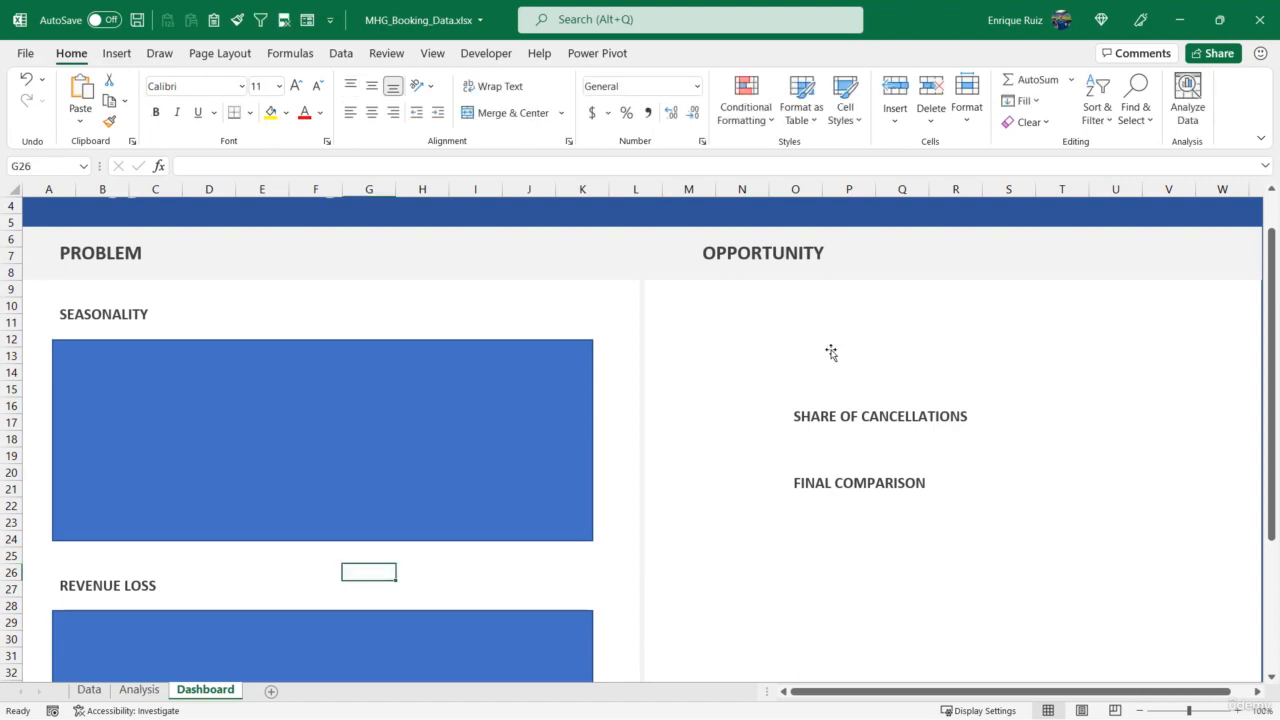
left_click(118, 318)
left_click(149, 364, "shift")
left_click_drag(152, 368, 789, 372)
Align the OPPORTUNITY heading with the copied SEASONALITY label below it and change that label's text to SHARE OF CANCELLATIONS
left_click(746, 271)
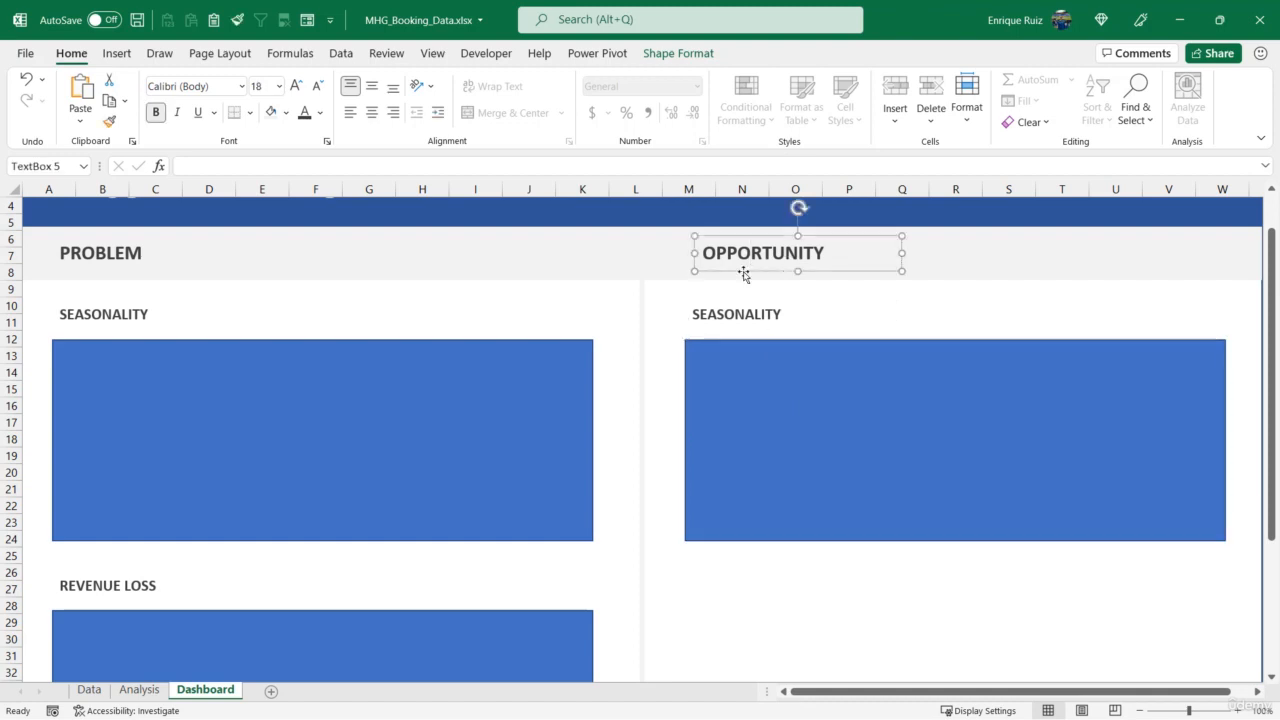
left_click_drag(746, 271, 732, 271)
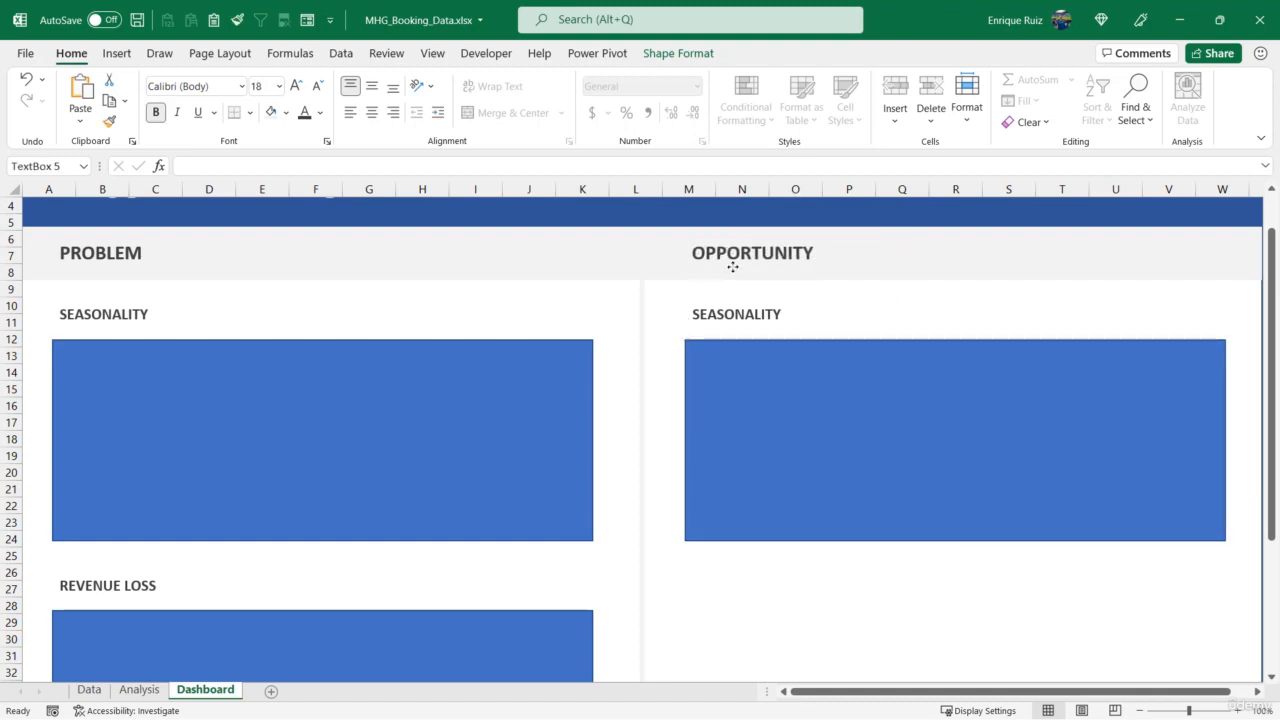
left_click(829, 304)
left_click_drag(820, 306, 686, 310)
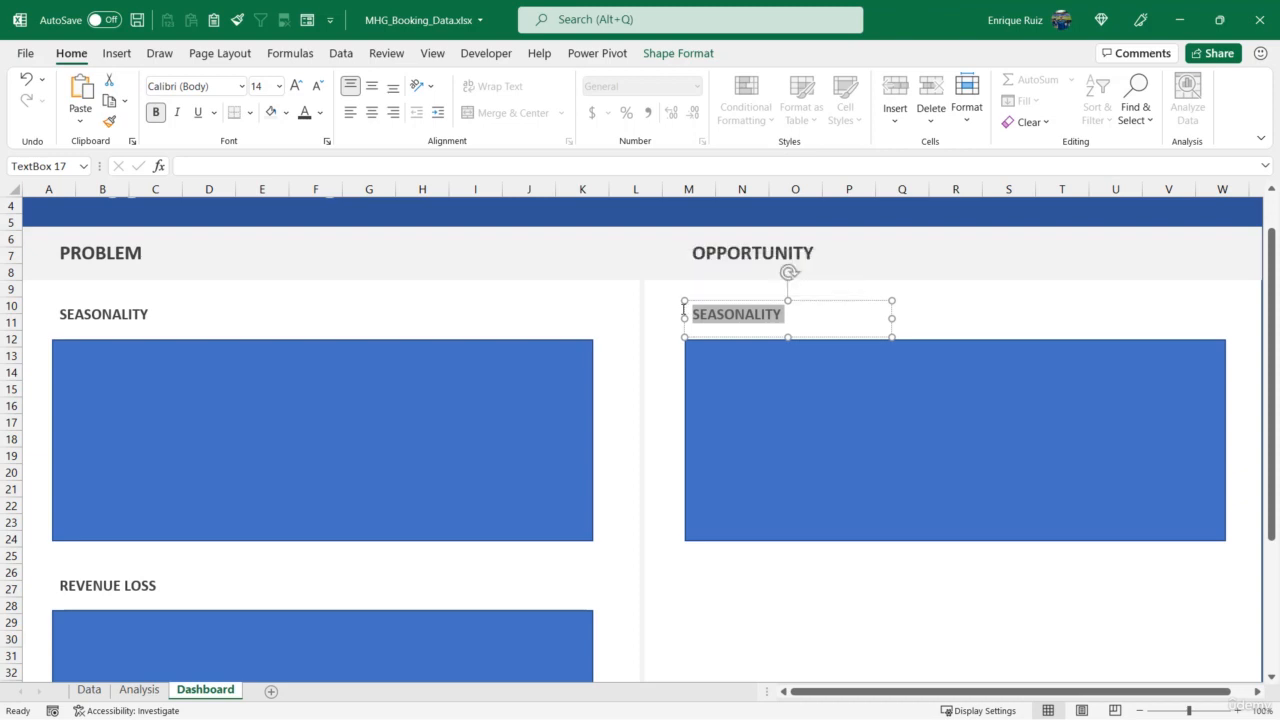
type("SHARE OF CANCELL")
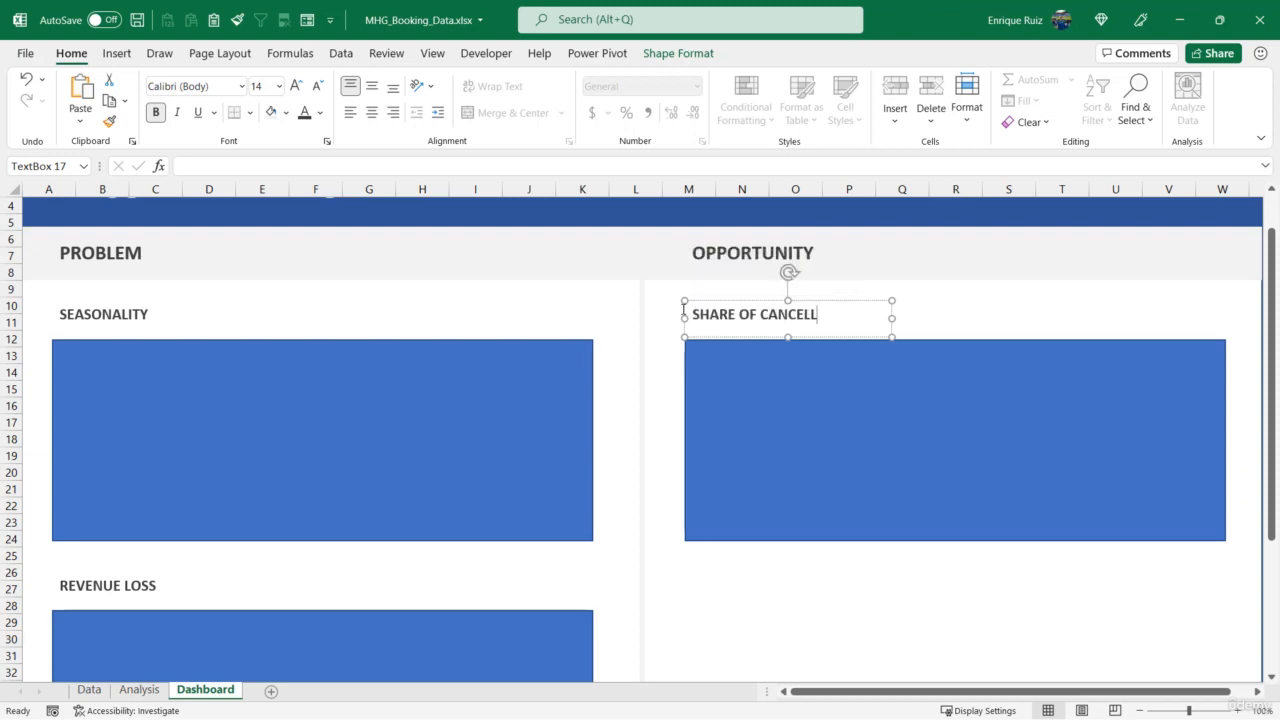
type("ATIONS")
Shorten the rectangle under SHARE OF CANCELLATIONS to about rows 12 to 16 and delete the spare label of the same name
left_click(883, 412)
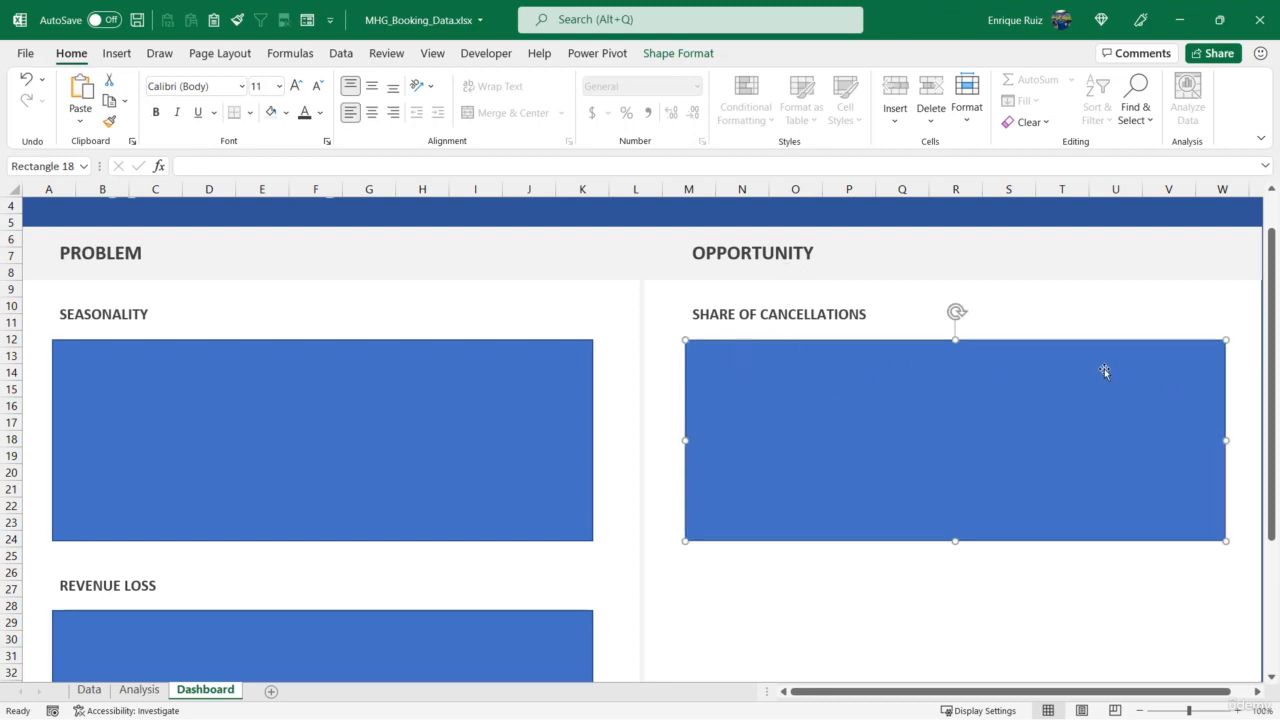
left_click_drag(951, 541, 924, 417)
left_click(924, 420)
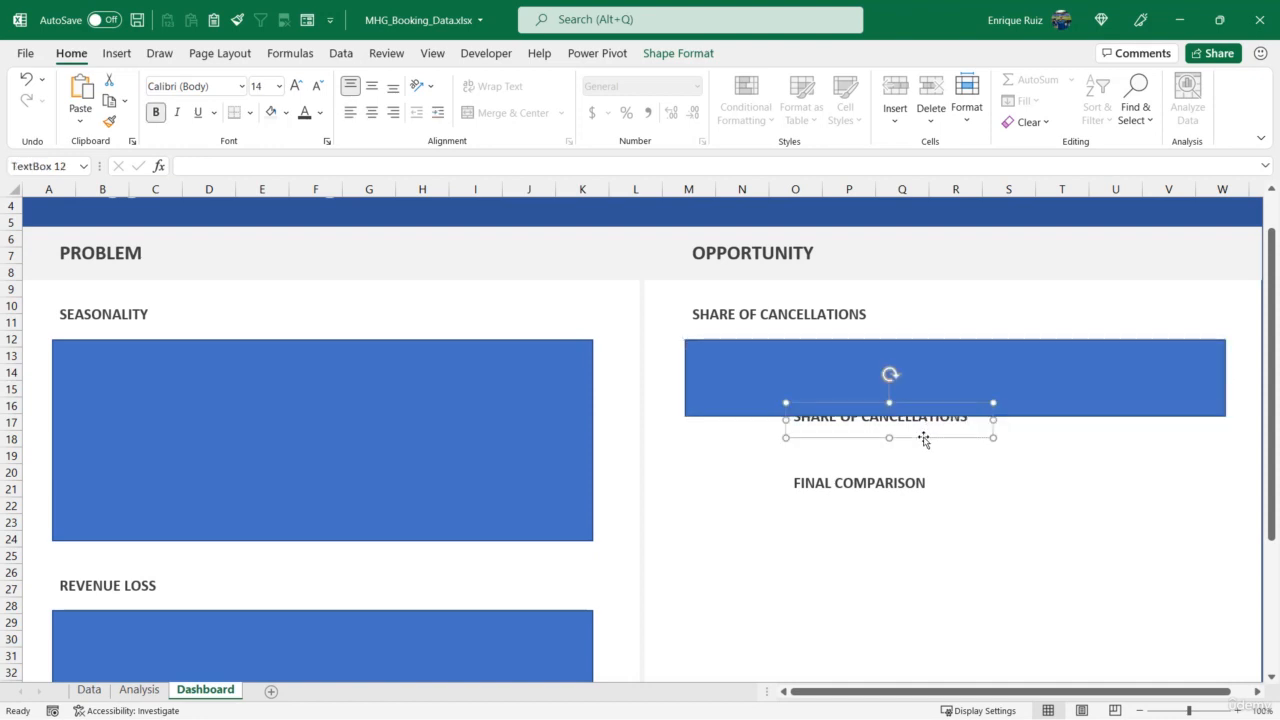
key("Delete")
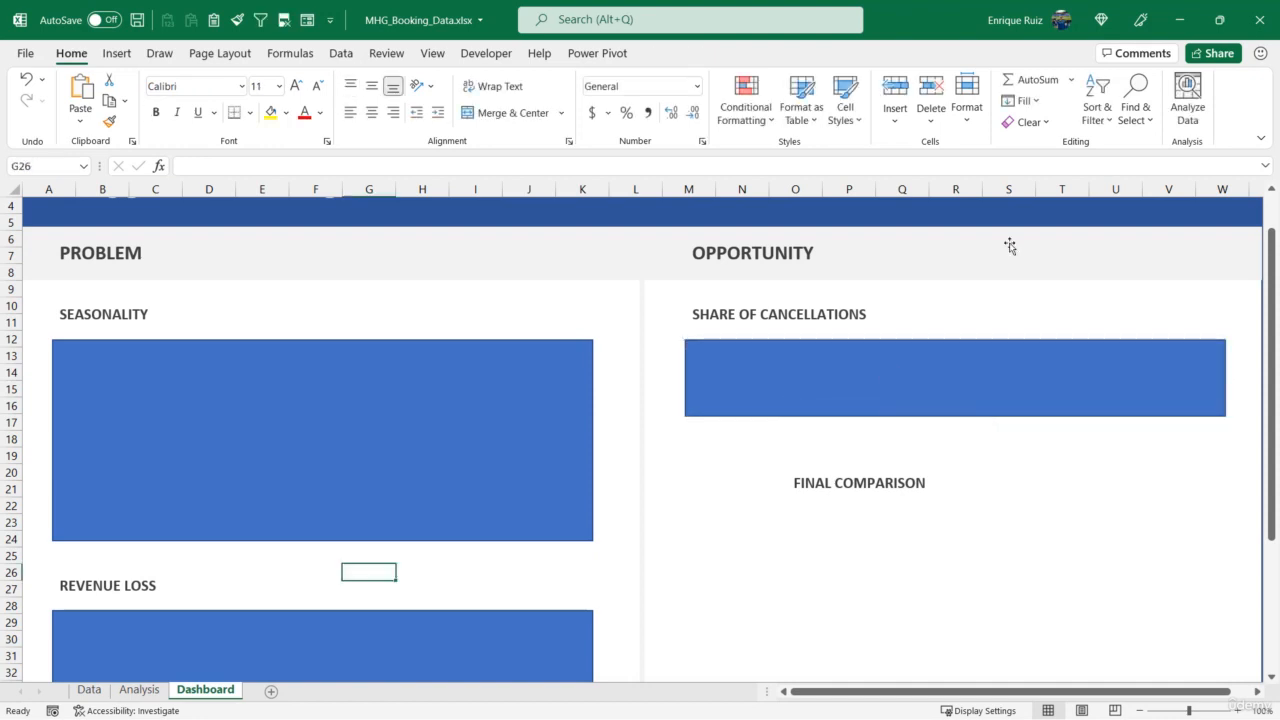
Duplicate the SHARE OF CANCELLATIONS label to about rows 19 to 21, change the copy's text to FINAL COMPARISON and delete the spare FINAL COMPARISON label
left_click(775, 302)
left_click_drag(767, 339, 757, 493)
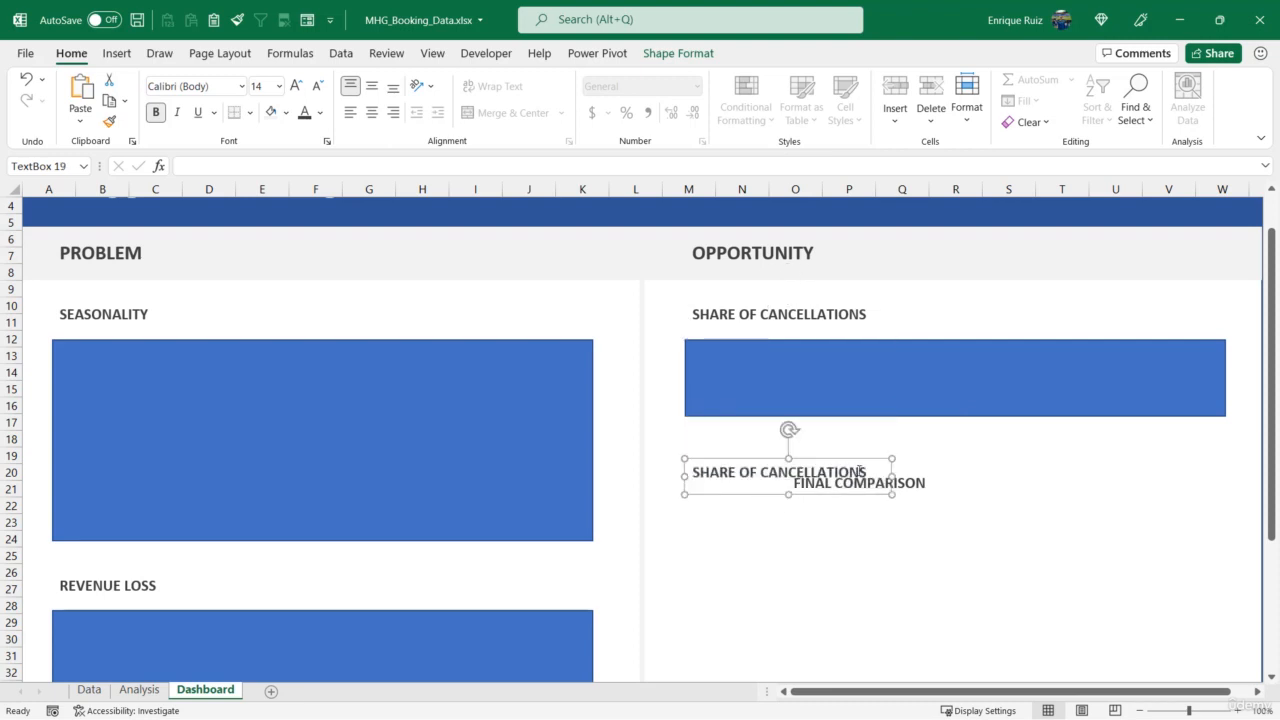
left_click_drag(866, 471, 693, 472)
type("FINA")
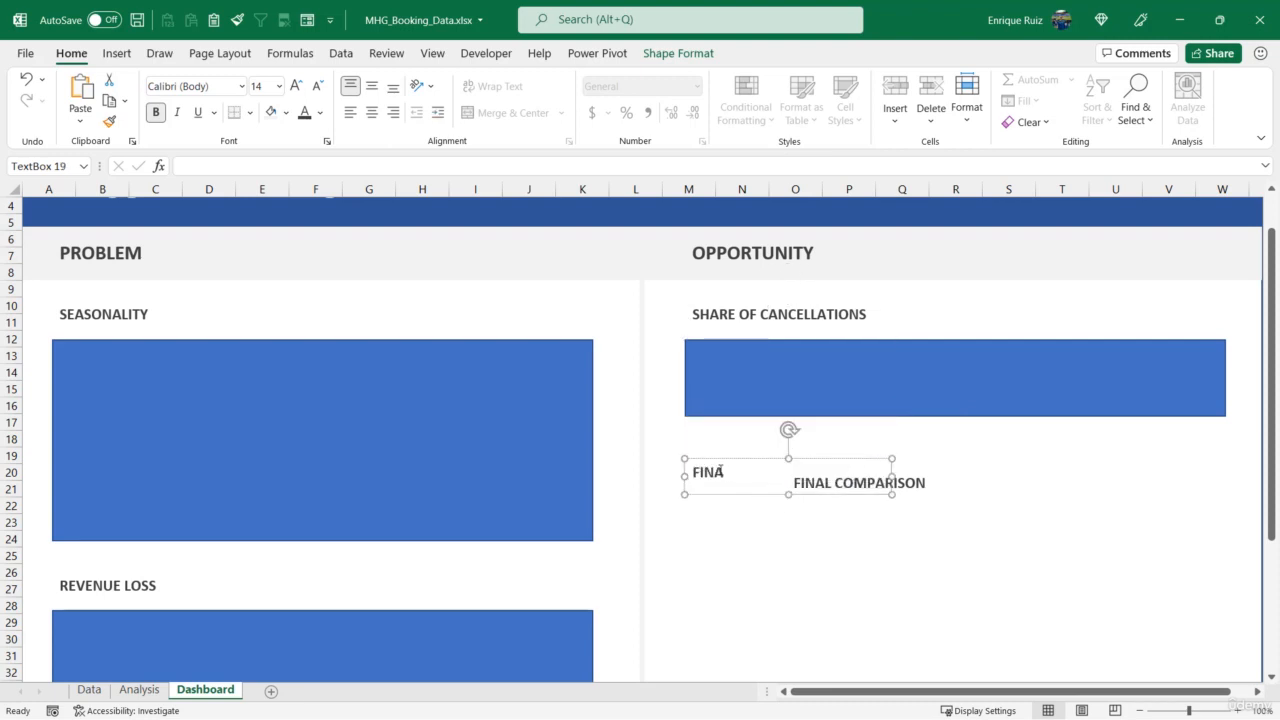
type("L COMAPARISON")
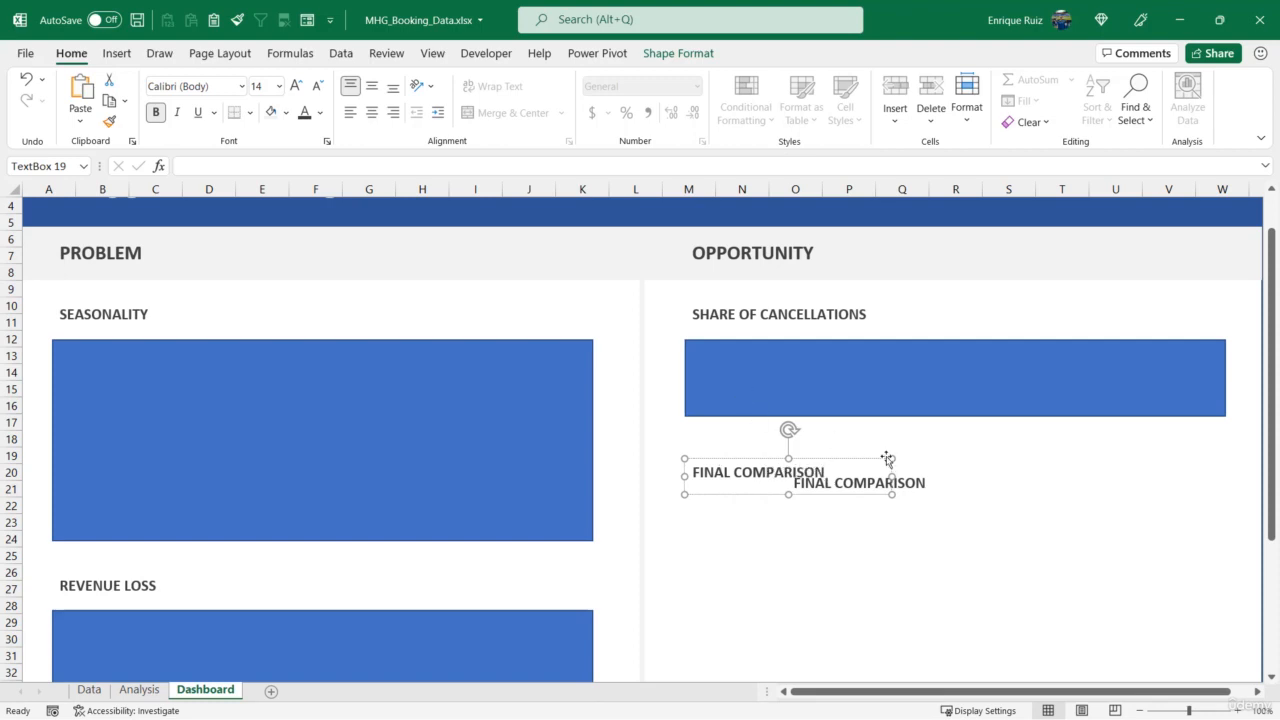
left_click(927, 470)
key("Delete")
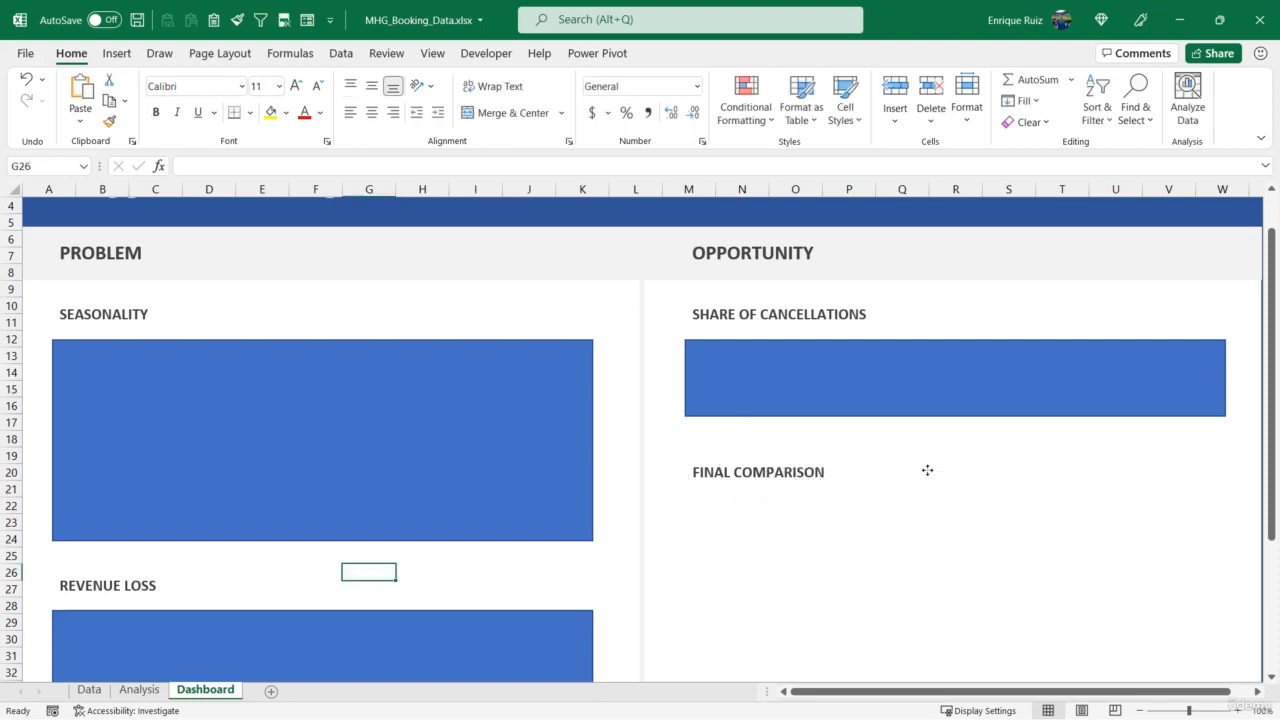
Build two side-by-side rectangles under FINAL COMPARISON, about rows 22 to 30, by duplicating the one above, narrowing it by half and copying it
left_click_drag(796, 399, 796, 545)
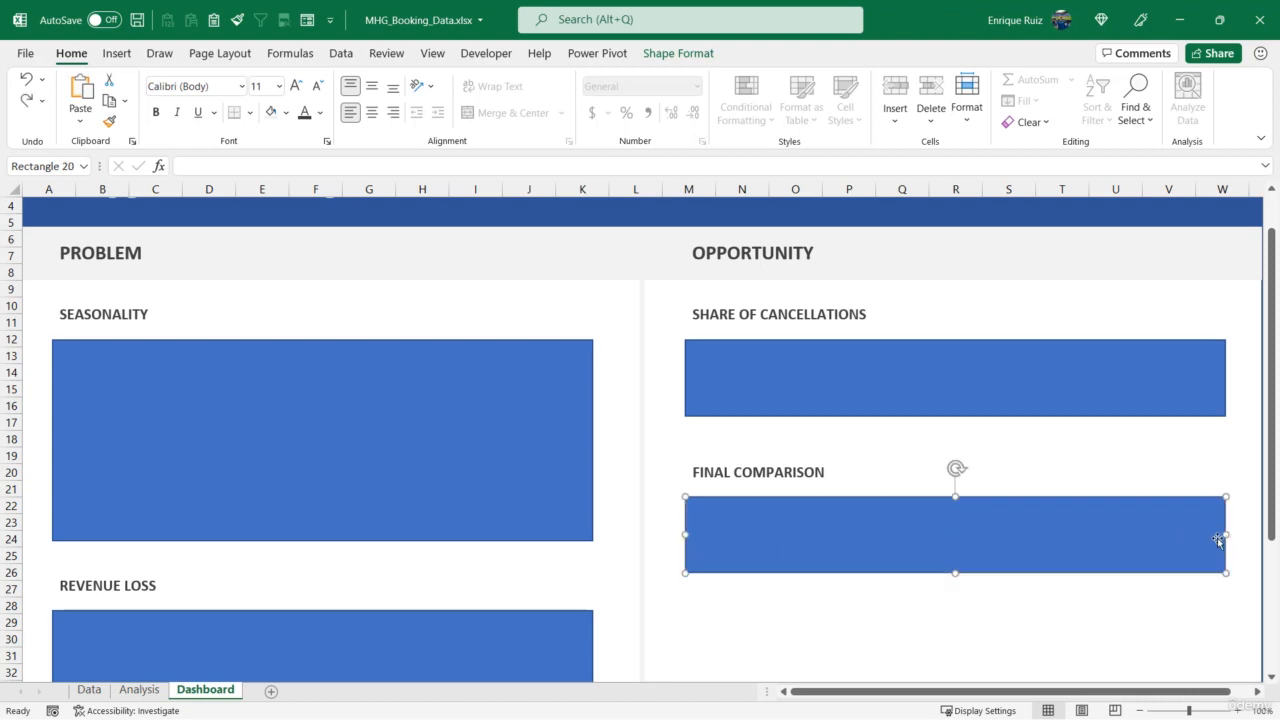
left_click_drag(1226, 535, 940, 534)
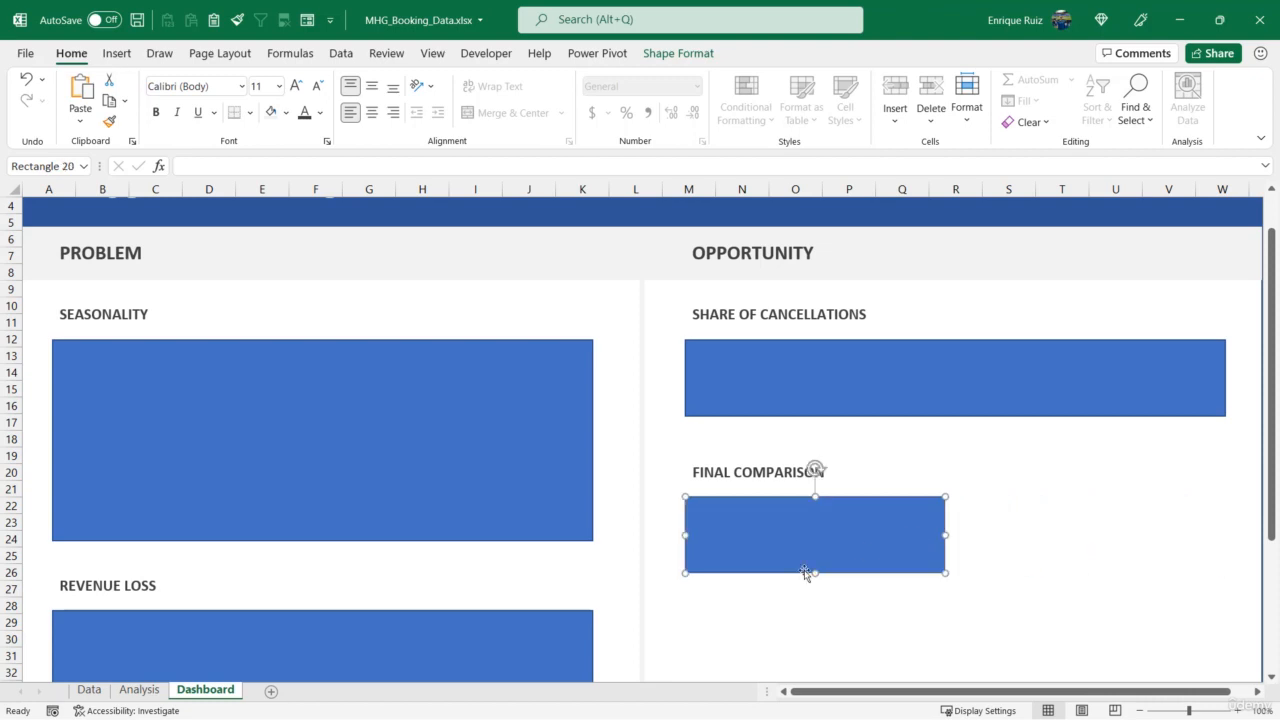
left_click_drag(818, 575, 1097, 579)
scroll(1067, 577, "down", 4)
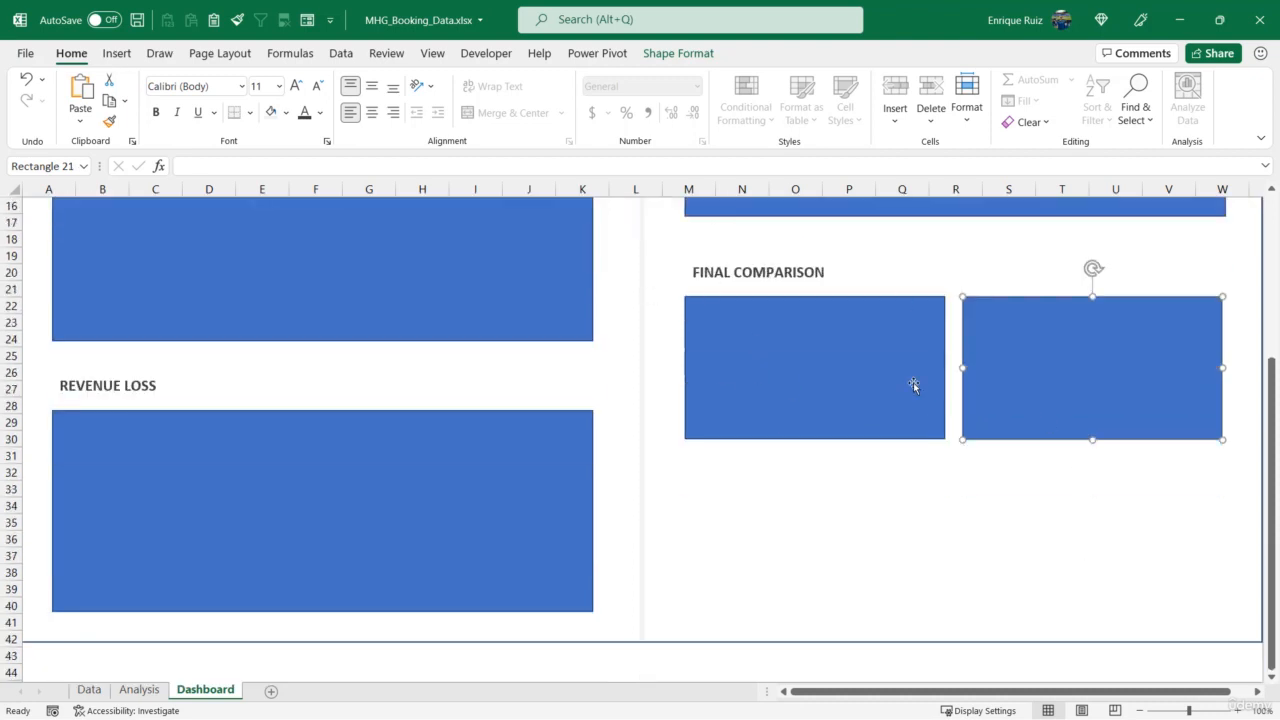
Move the FINAL COMPARISON label and its two rectangles up together by about one row
left_click(800, 282)
left_click(808, 318, "shift")
left_click(979, 348, "shift")
left_click_drag(862, 346, 846, 335)
left_click(840, 498)
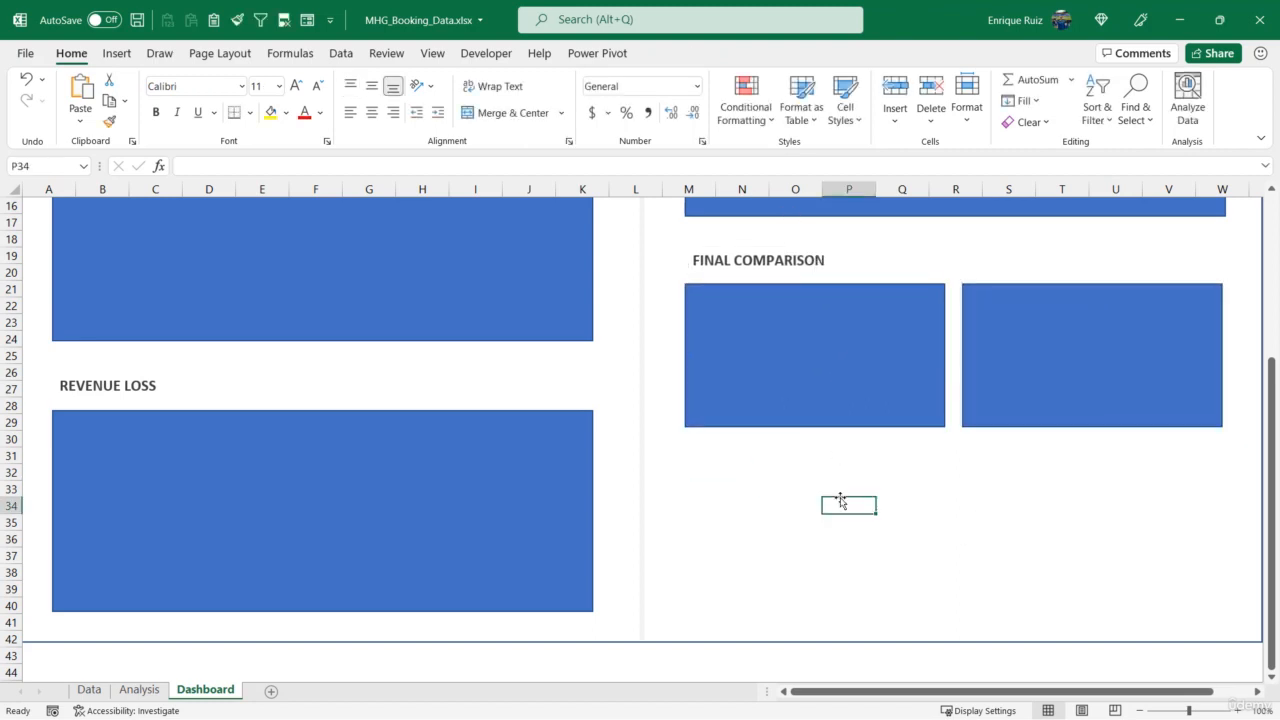
scroll(835, 500, "up", 5)
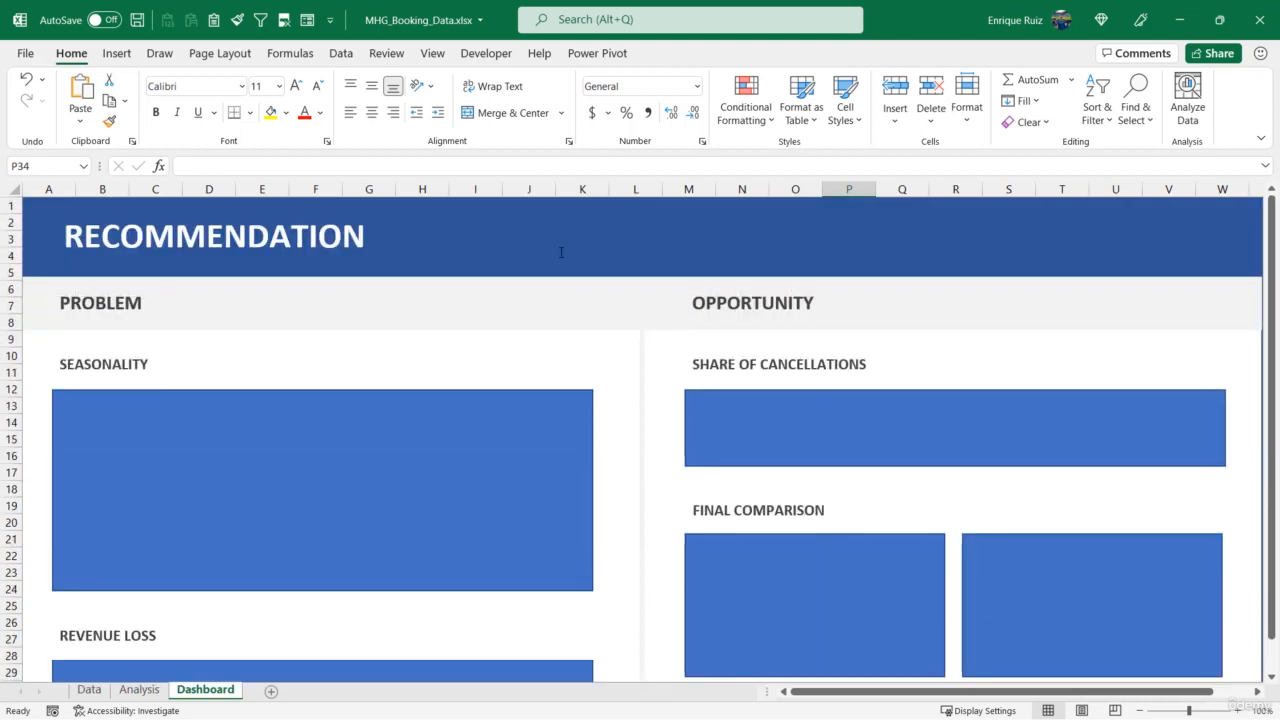
scroll(654, 323, "down", 6)
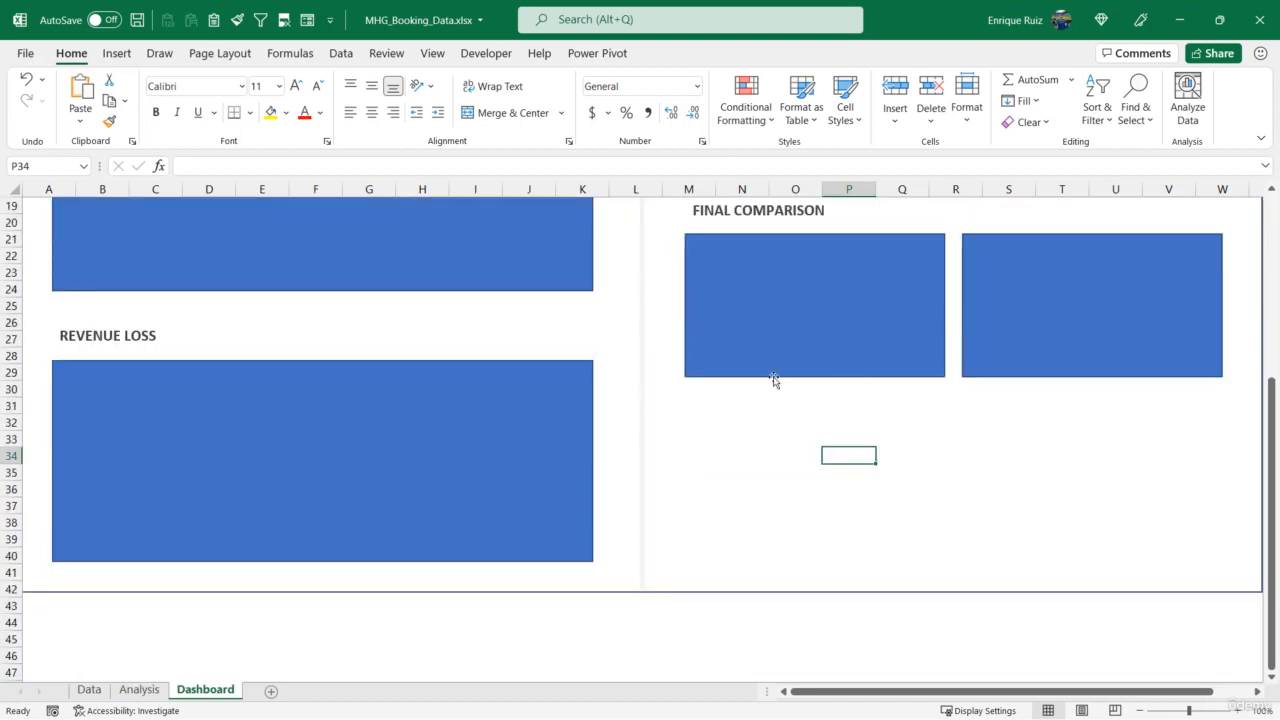
scroll(862, 482, "up", 4)
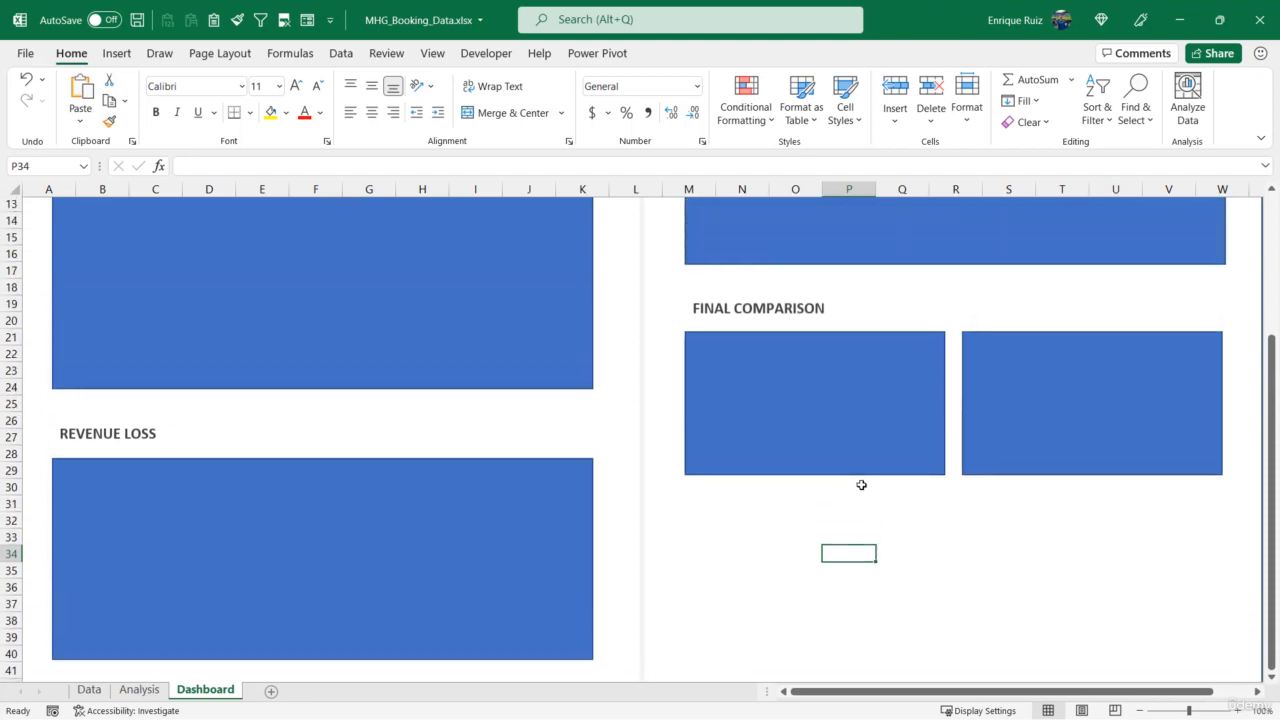
scroll(556, 510, "down", 4)
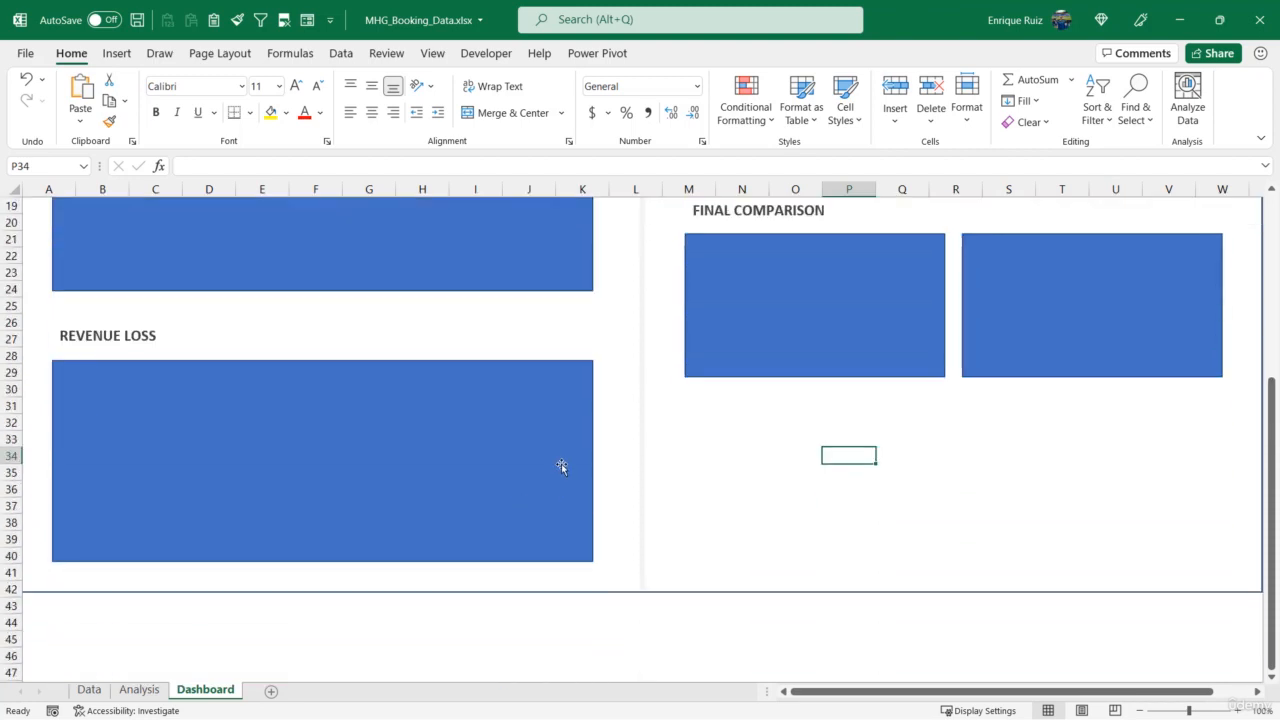
Duplicate the FINAL COMPARISON label to about rows 31 to 33, enlarge the copy's font to 20 and widen its box to about column T
left_click(745, 215)
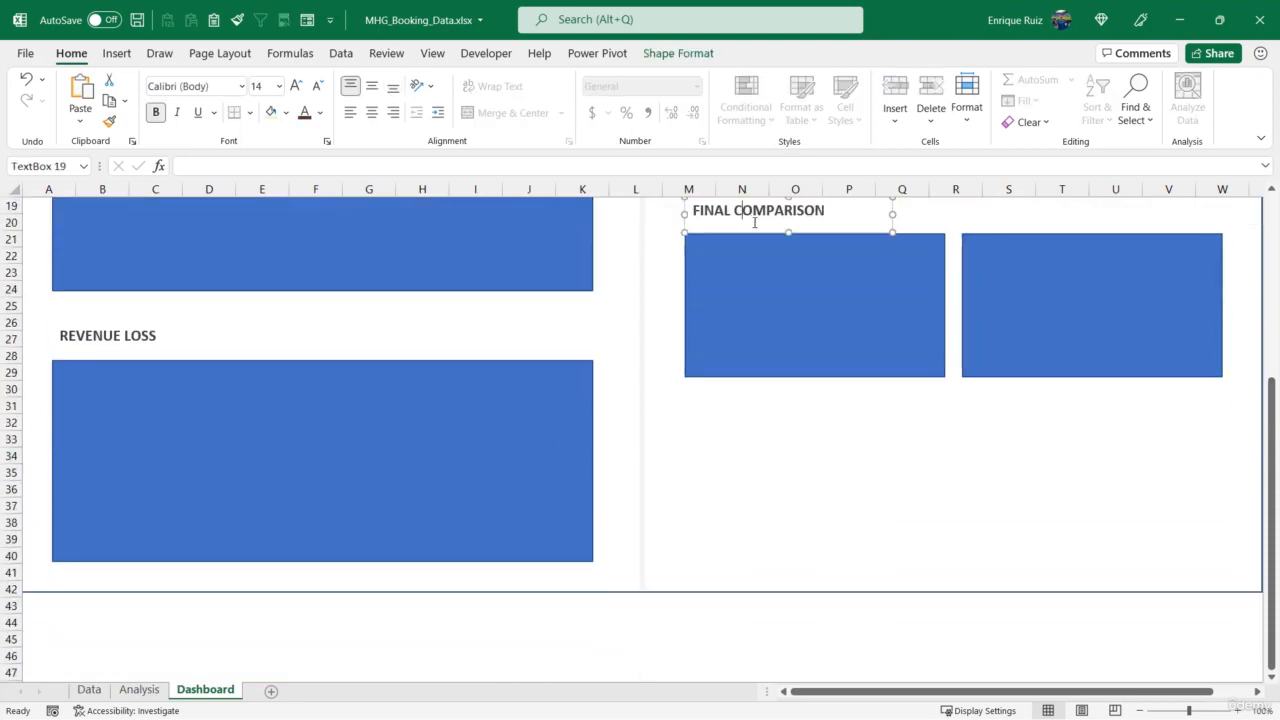
left_click_drag(753, 232, 748, 440)
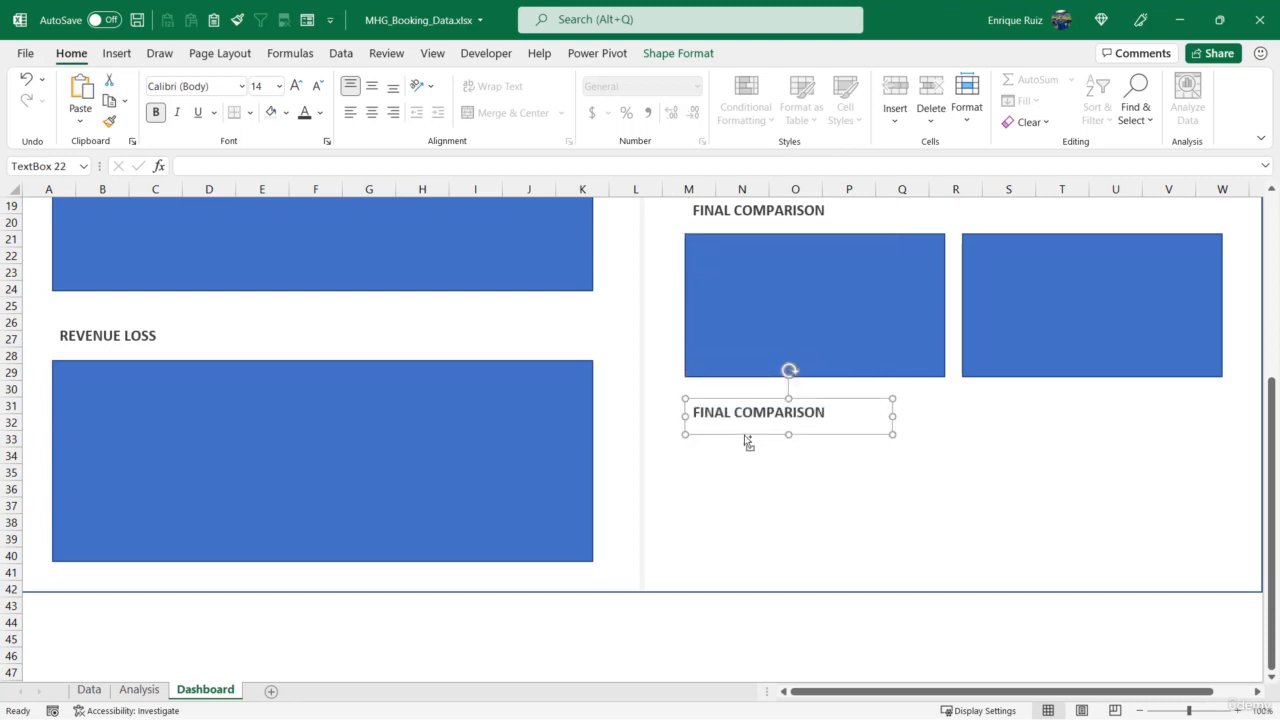
left_click(304, 97)
left_click(304, 97)
left_click(304, 97)
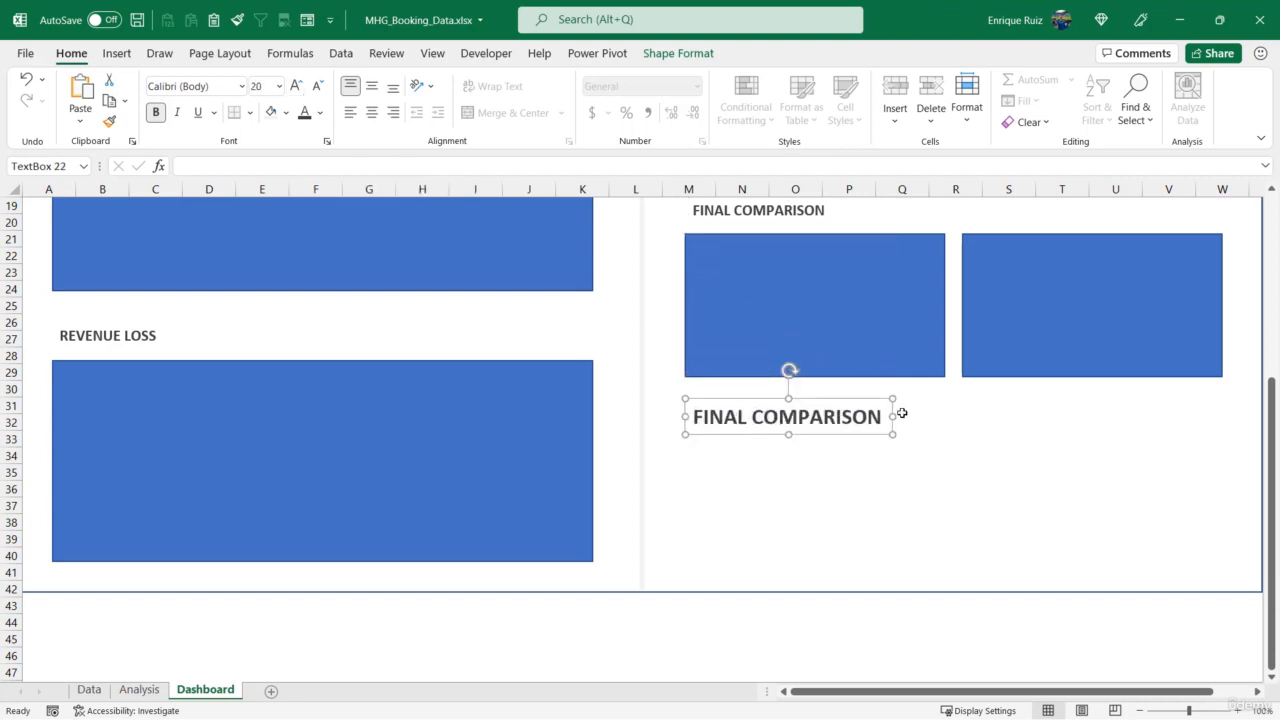
left_click_drag(892, 417, 1090, 431)
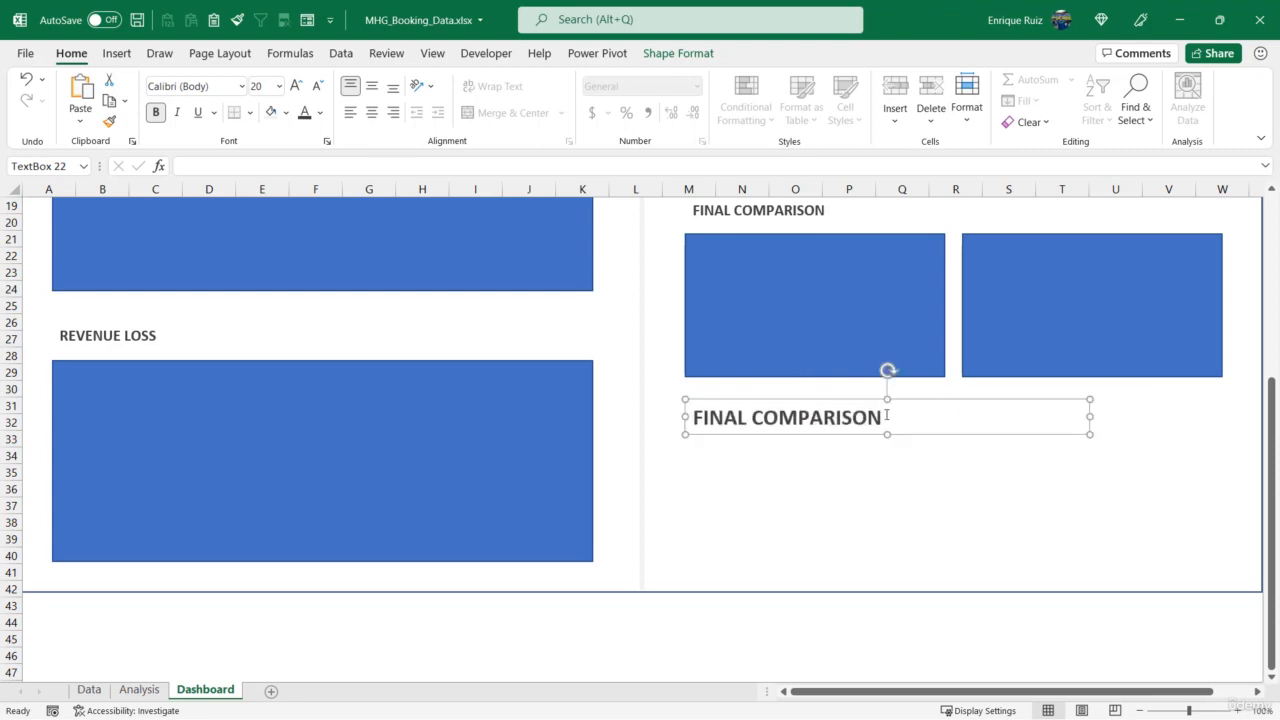
Change the large copied label's text to FINAL RECOMMENDATION and narrow its box to about column S
double_click(892, 416)
type("REC")
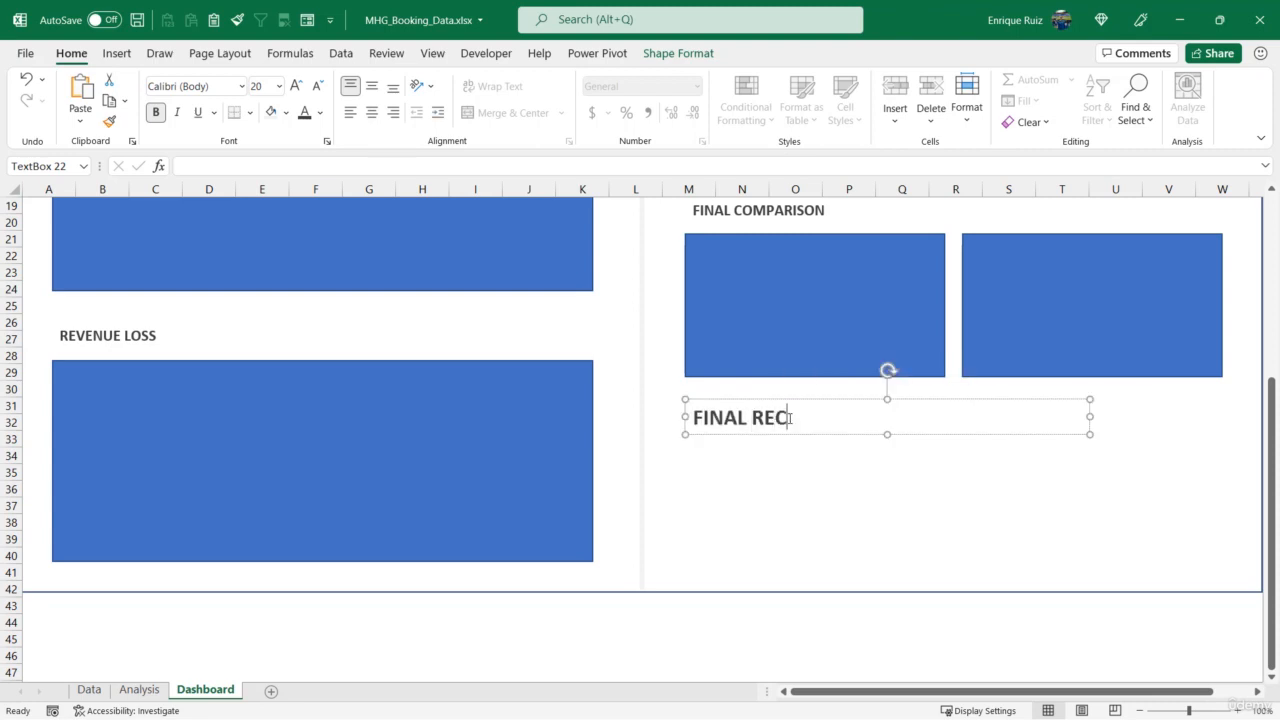
type("OMMENDATION")
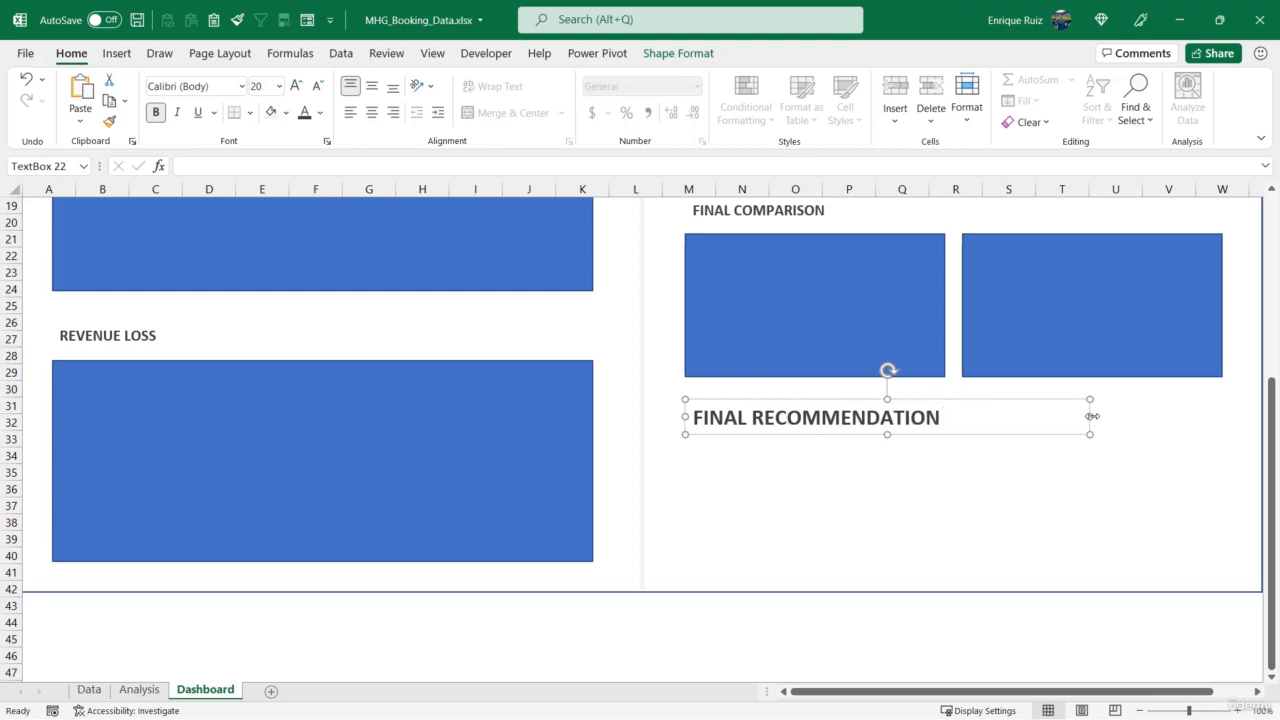
left_click_drag(1092, 416, 966, 486)
Duplicate the FINAL RECOMMENDATION label directly below itself and change the copy's text to DETAIL
left_click_drag(699, 458, 992, 481)
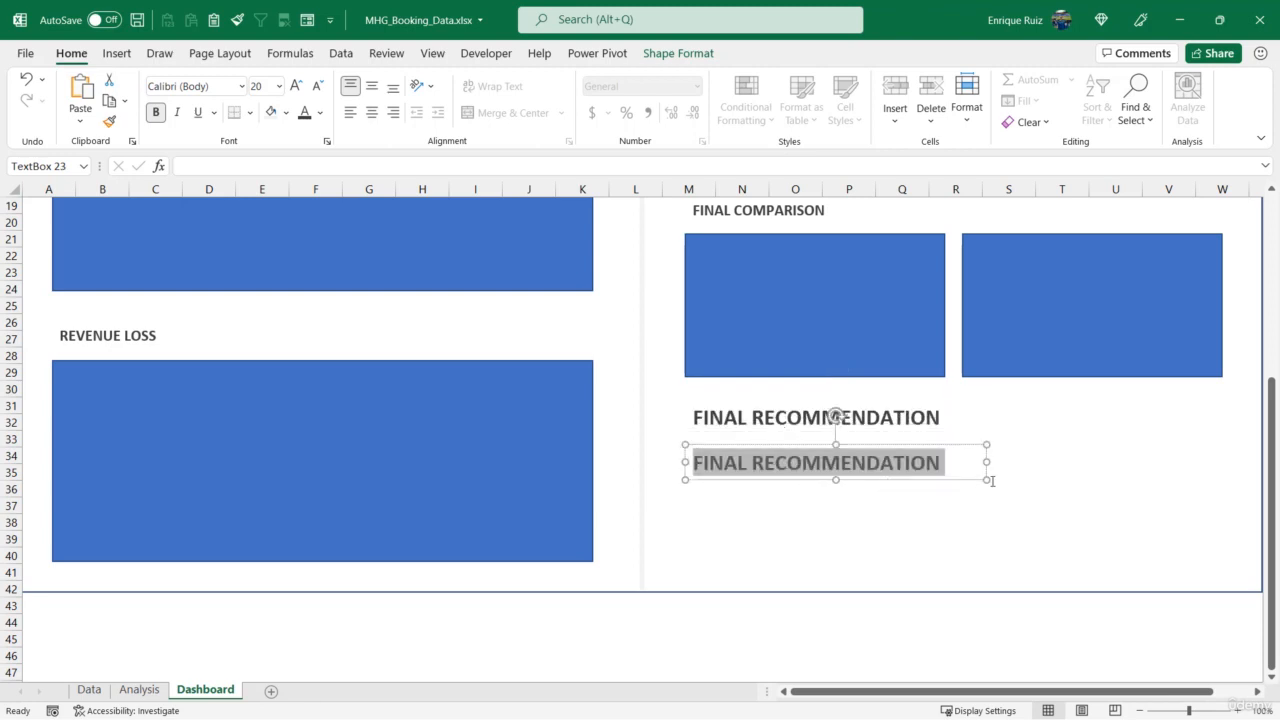
type("DET")
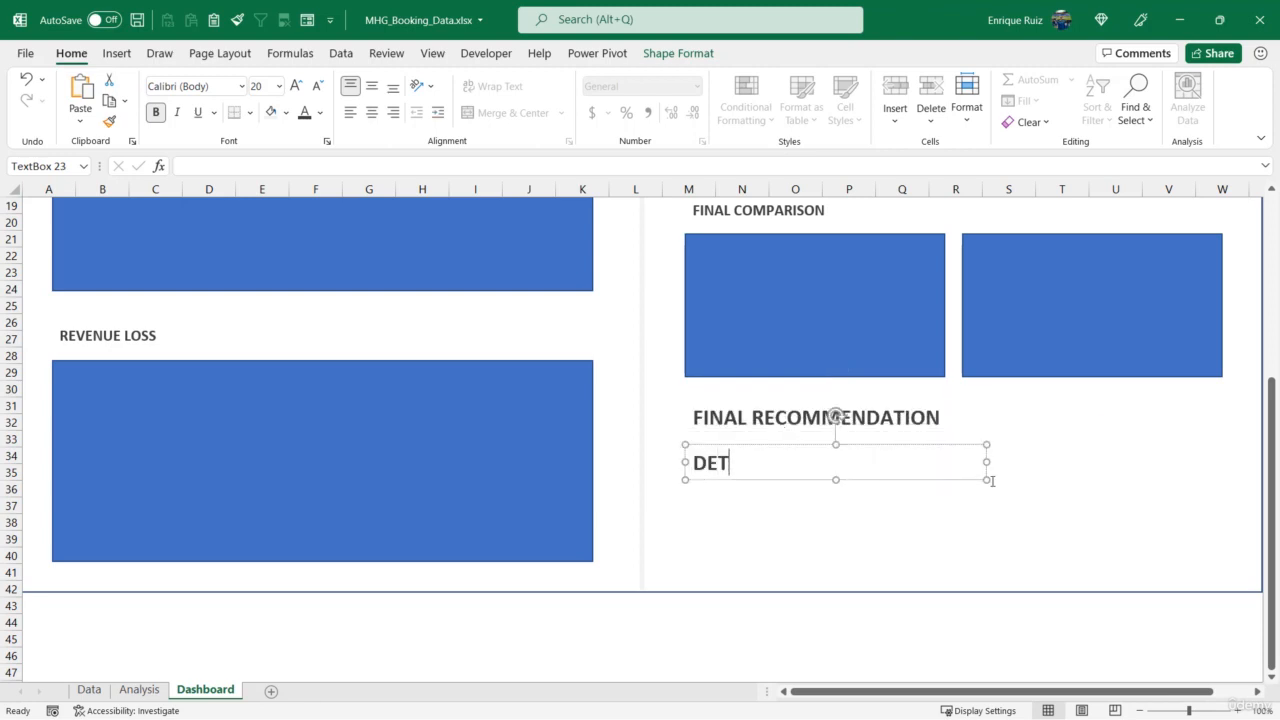
type("AIL")
key("BackSpace")
key("BackSpace")
type("AIL")
left_click(914, 481)
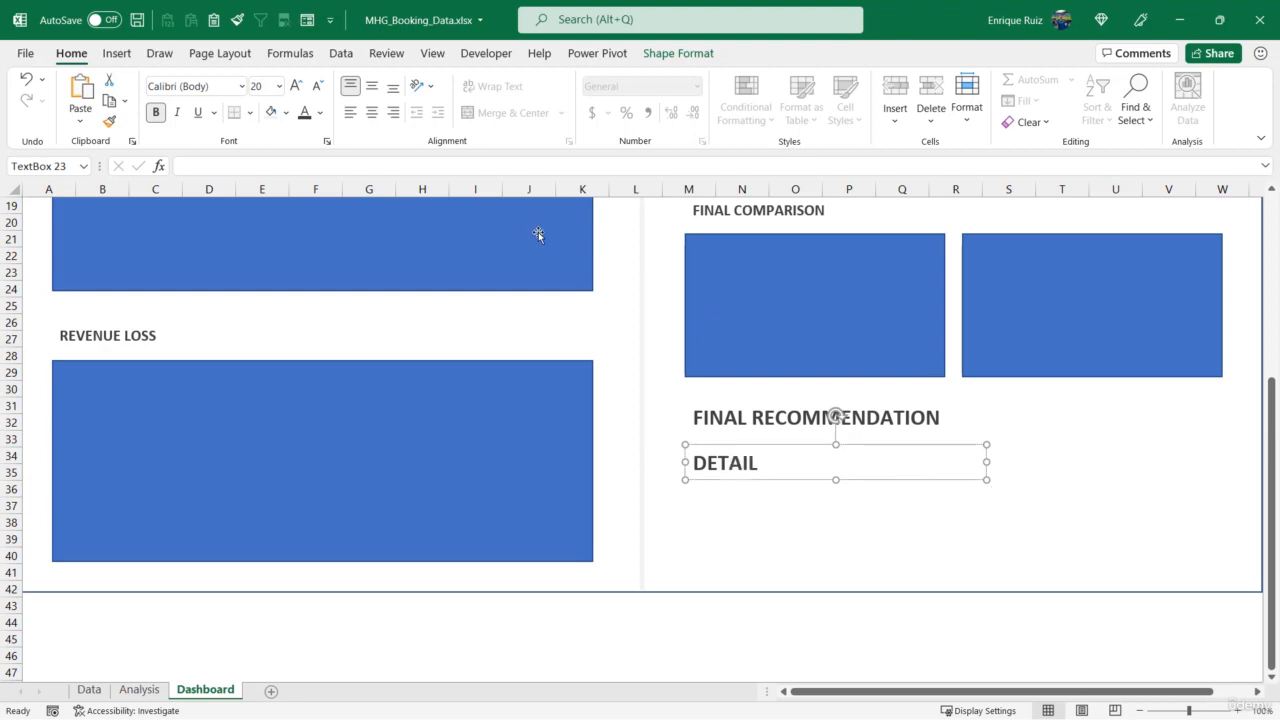
Reduce the DETAIL text's font size to 16 and enlarge its box to about columns M to W, rows 34 to 41
left_click(321, 88)
left_click(318, 87)
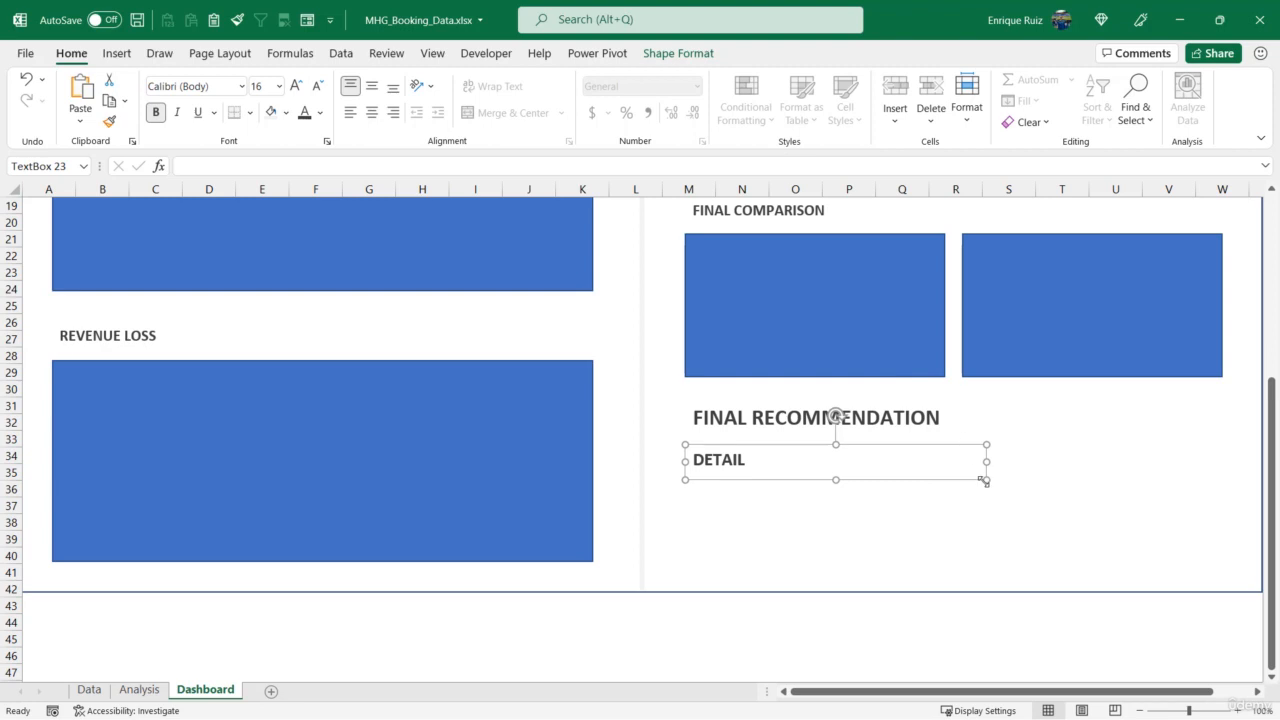
left_click_drag(984, 480, 1221, 570)
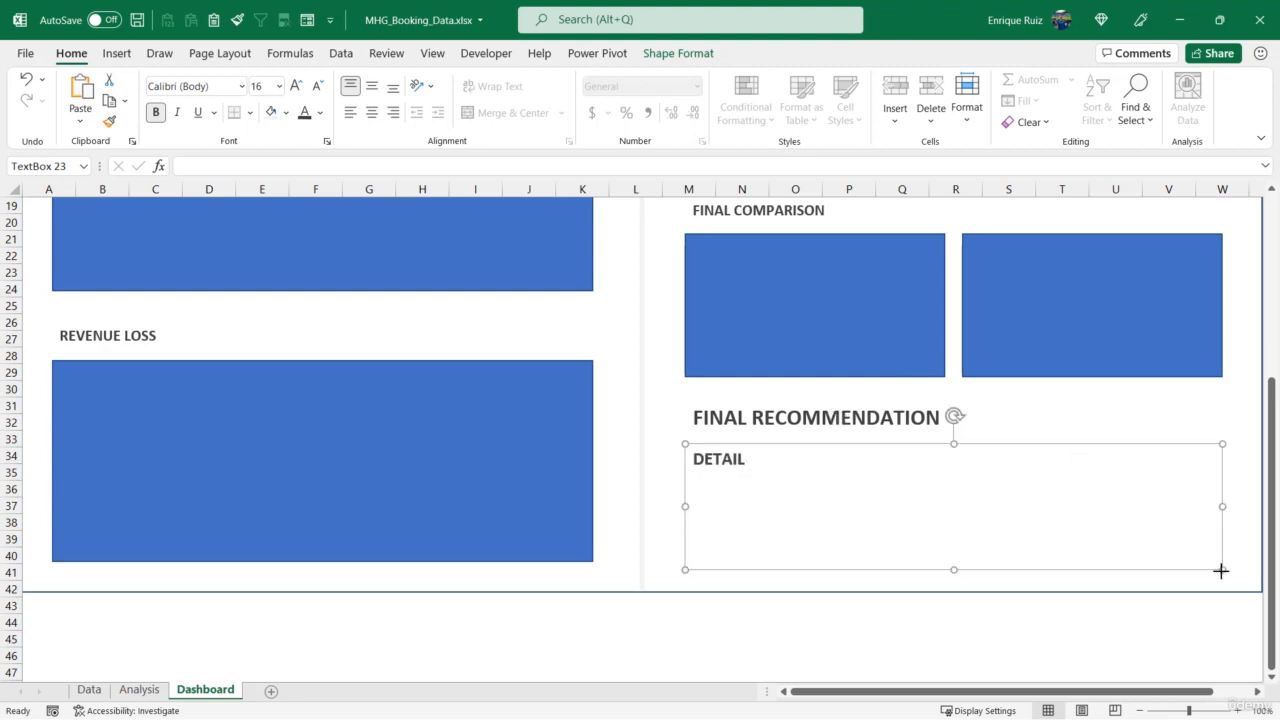
Give the DETAIL box a gold dashed outline with a weight of 1½ pt
left_click(678, 54)
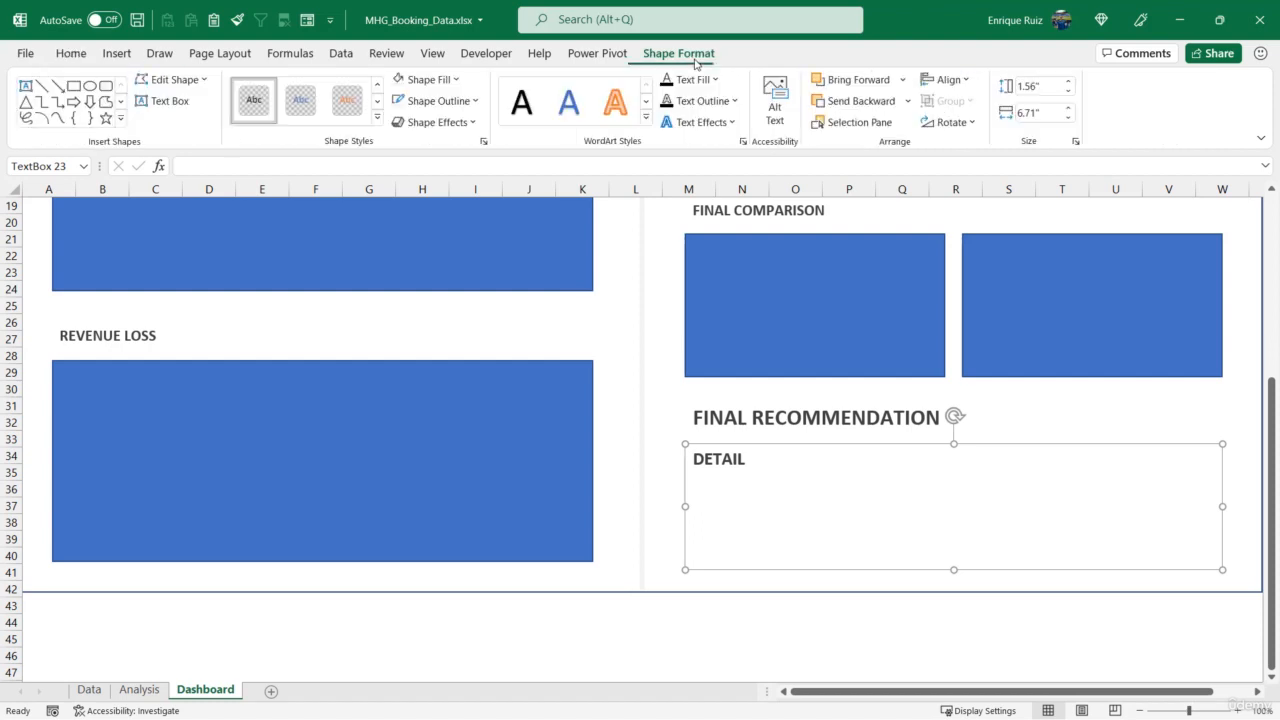
left_click(462, 99)
left_click(489, 168)
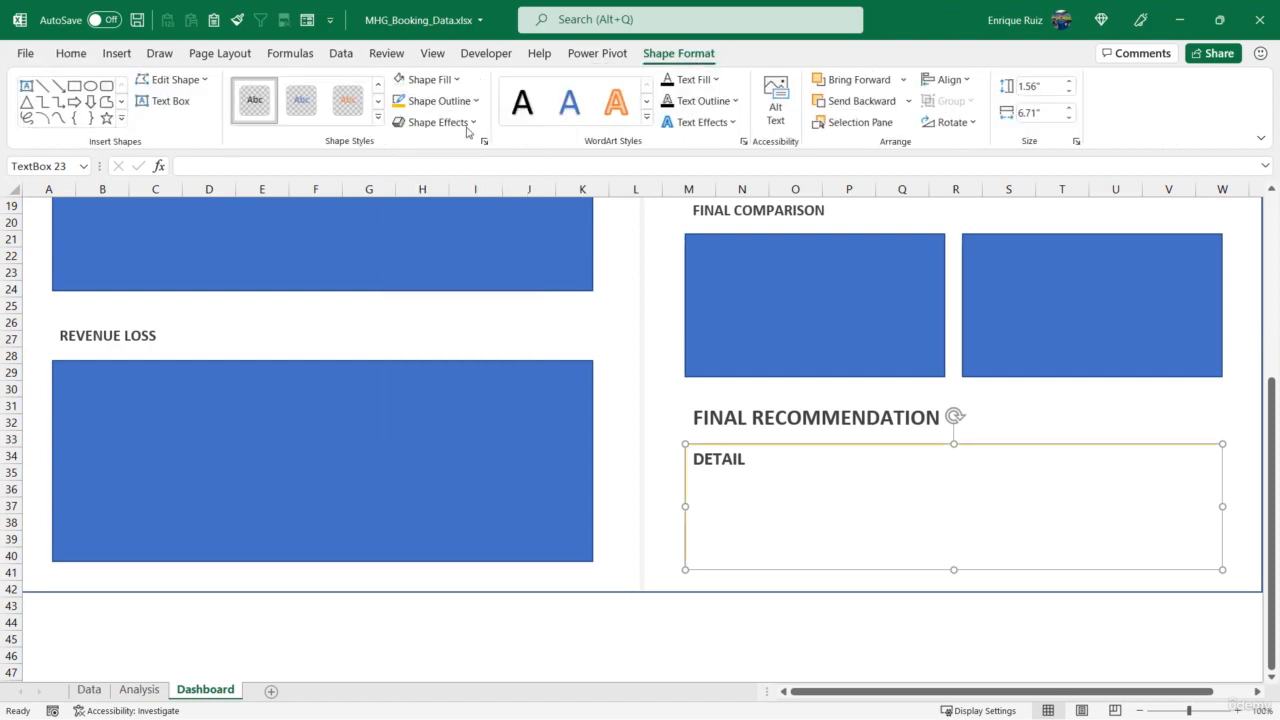
left_click(461, 104)
mouse_move(503, 363)
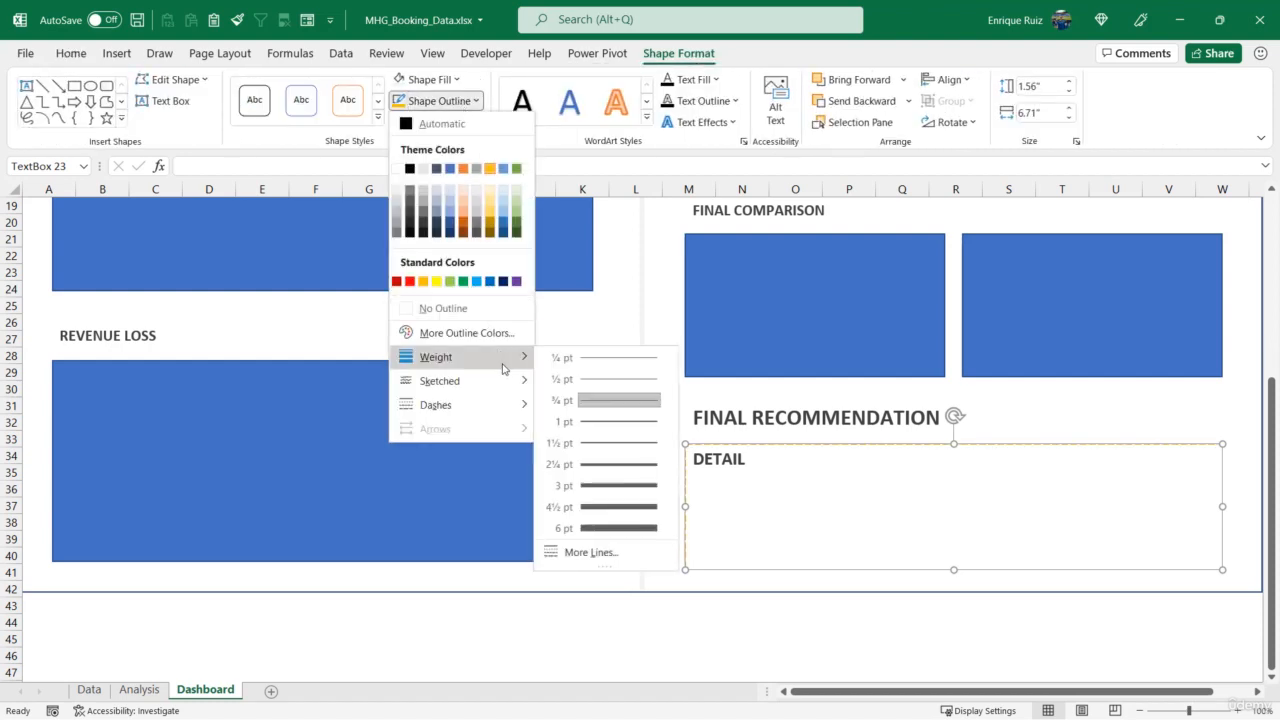
left_click(619, 441)
left_click(1007, 406)
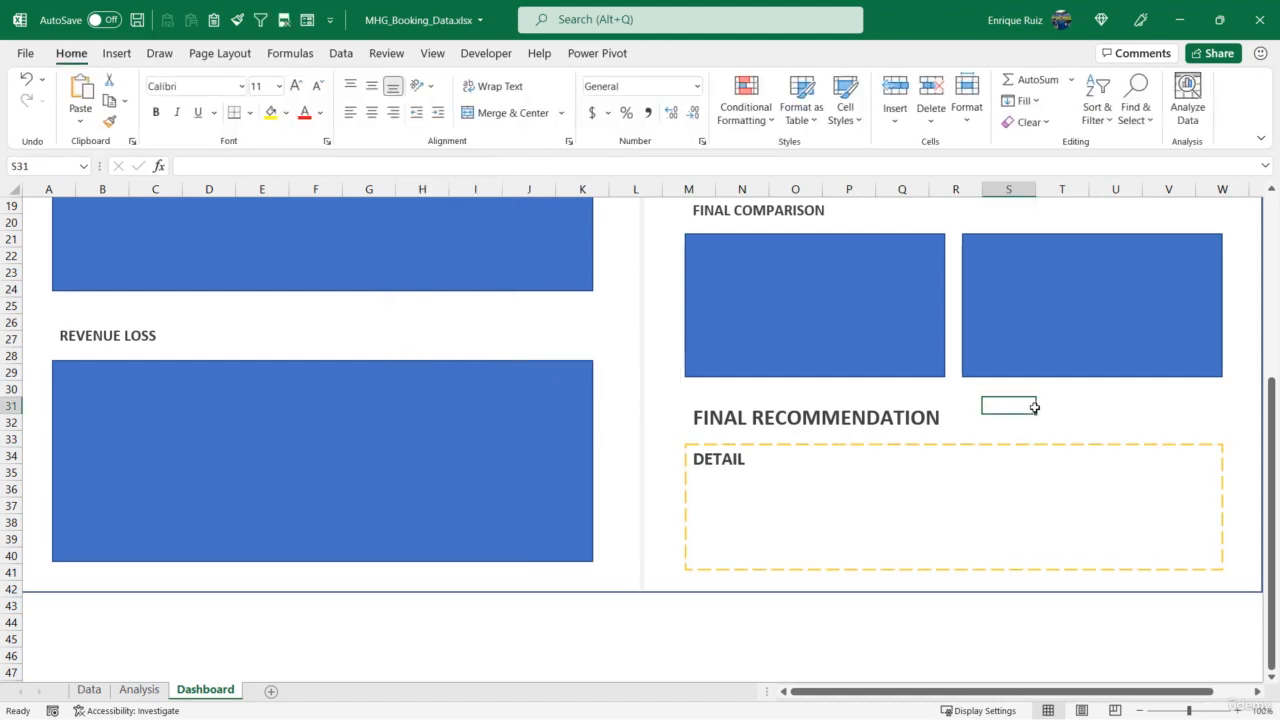
scroll(1034, 407, "up", 6)
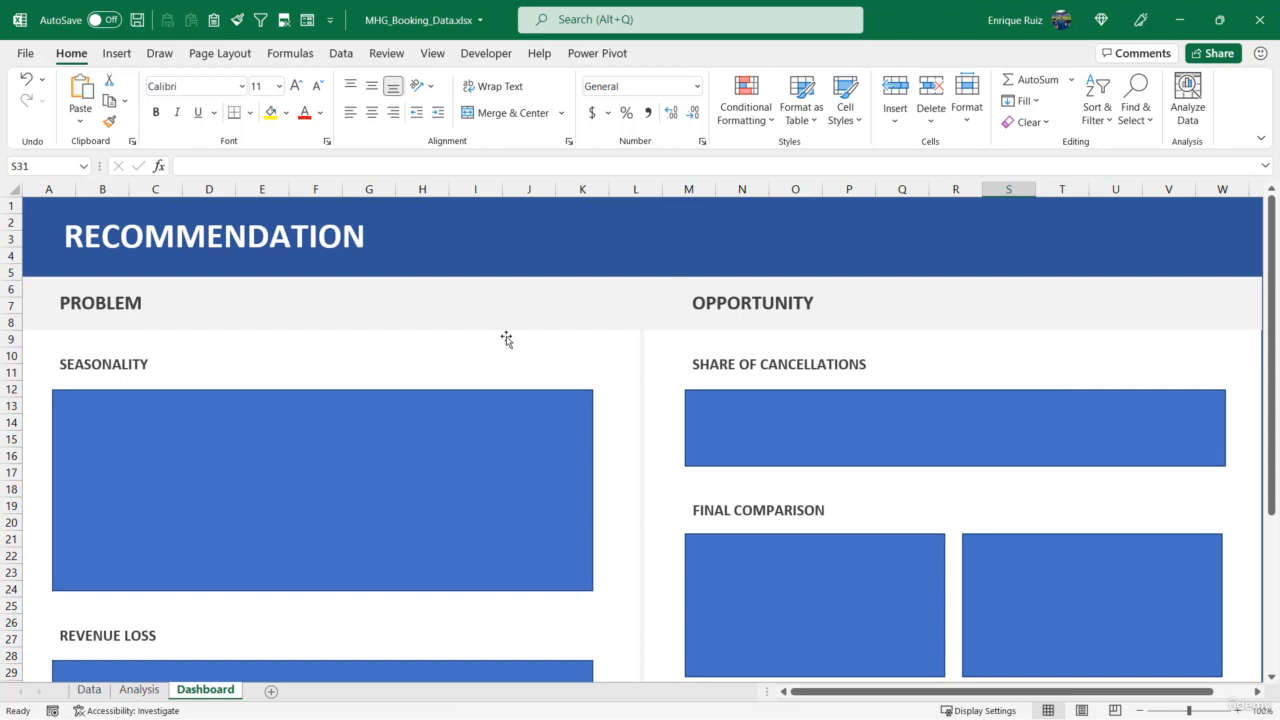
scroll(434, 410, "down", 6)
scroll(329, 314, "up", 6)
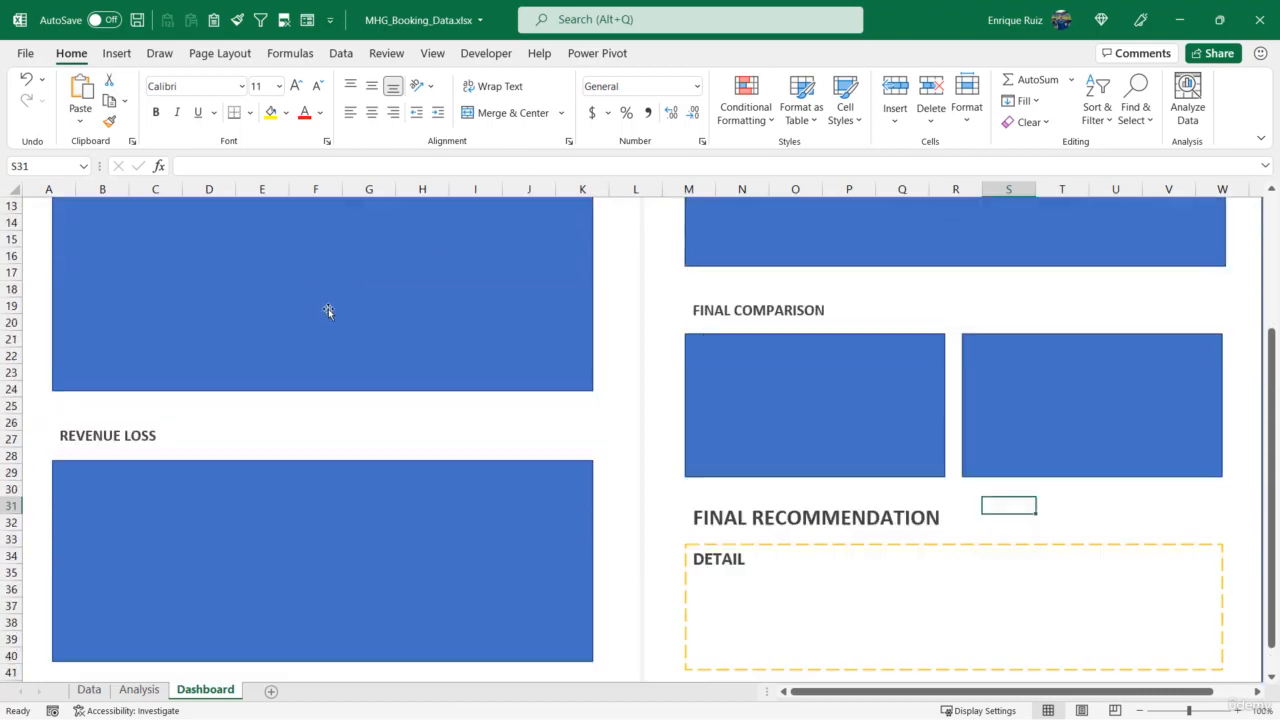
scroll(393, 489, "down", 3)
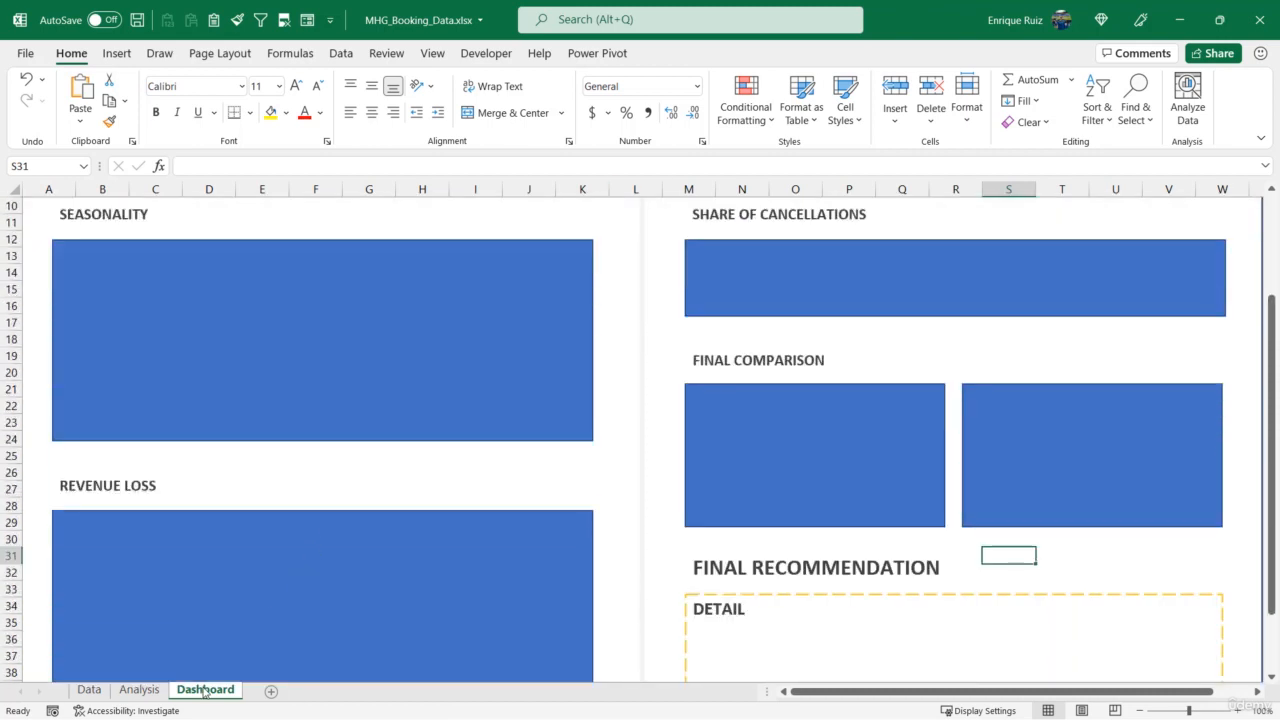
Cut the Average Daily Rate and Cancellation Rate chart from the Analysis sheet and paste it into the Dashboard sheet
left_click(158, 688)
scroll(389, 484, "down", 7)
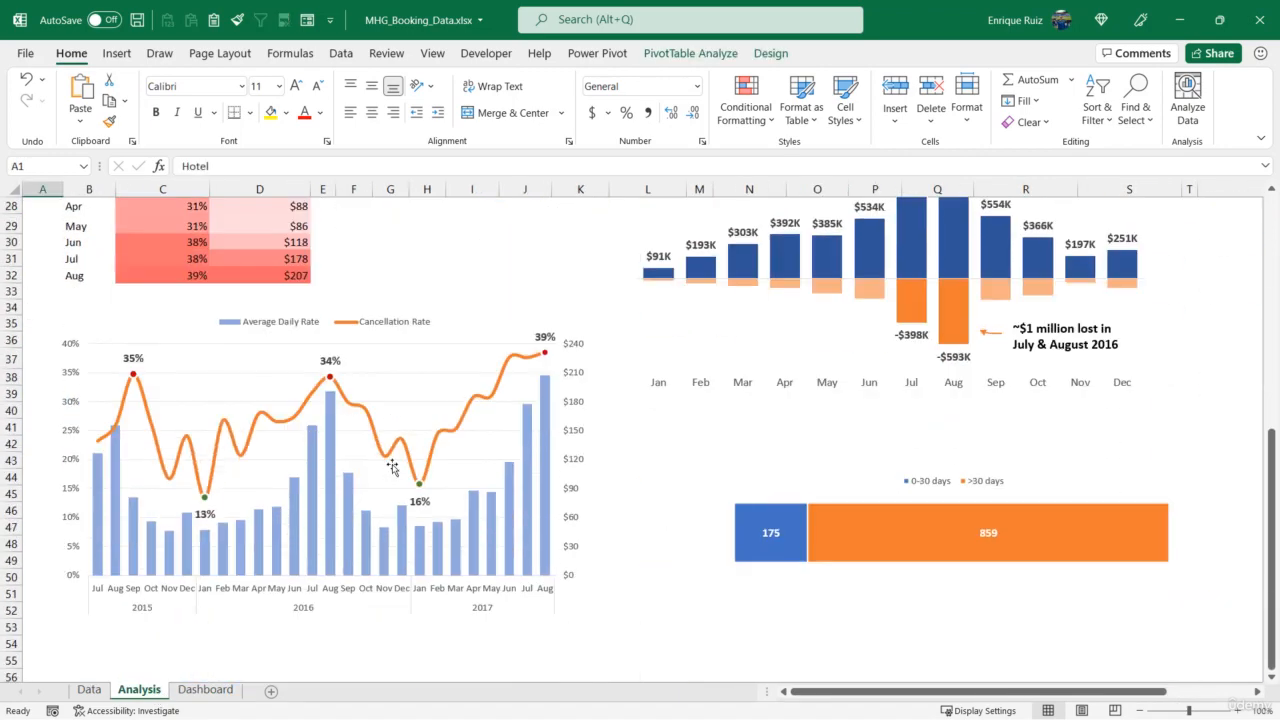
left_click(461, 317)
key("ctrl+x")
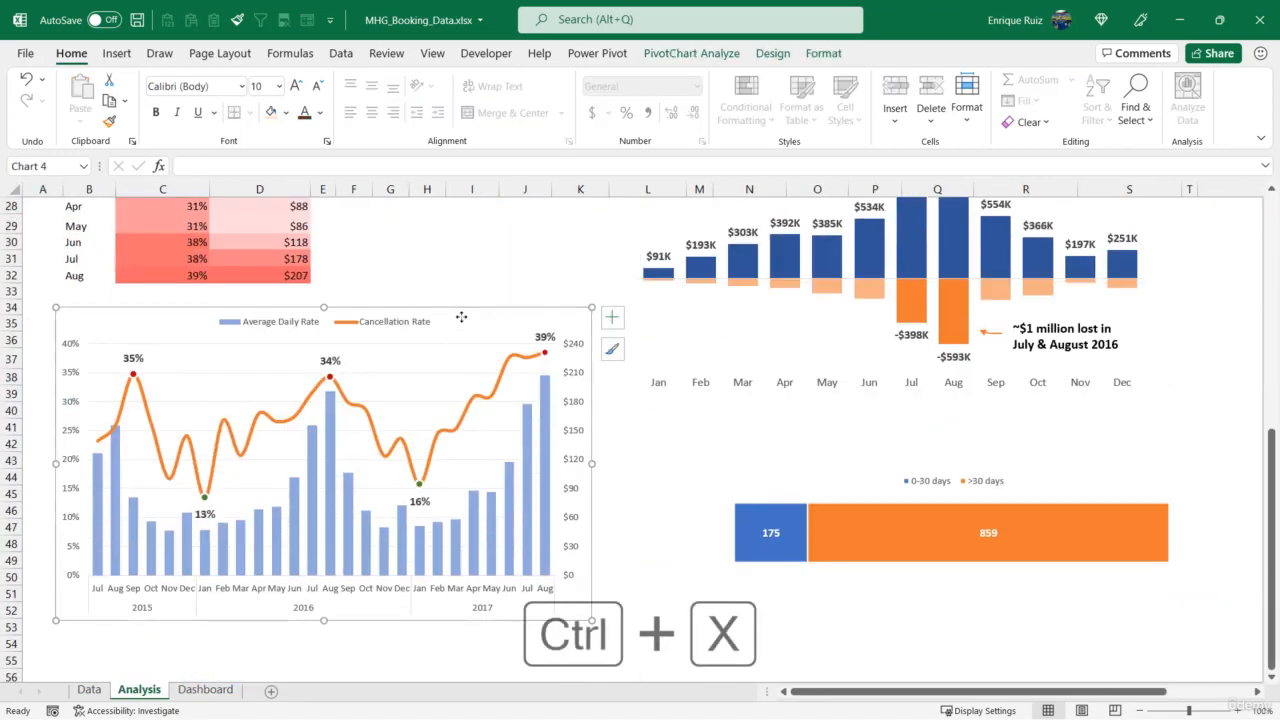
left_click(205, 689)
scroll(285, 472, "up", 2)
key("ctrl+v")
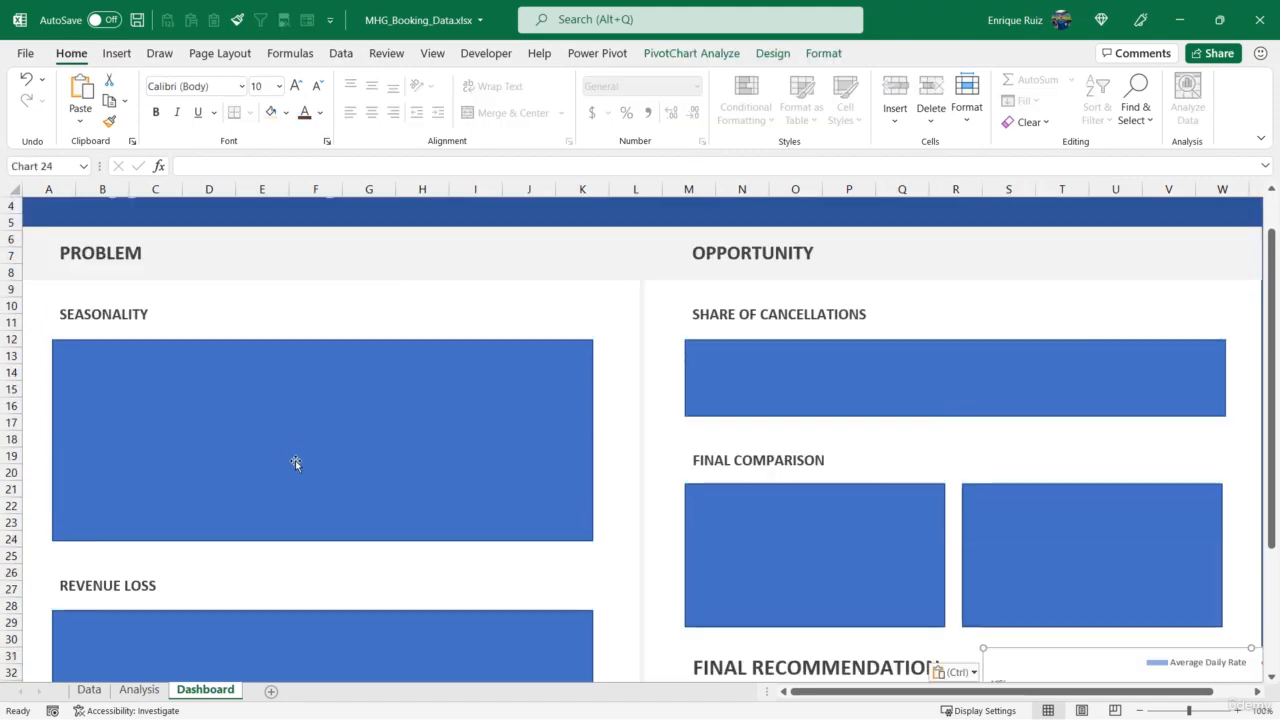
Move the pasted Average Daily Rate and Cancellation Rate chart over the rectangle under SEASONALITY
scroll(295, 460, "down", 8)
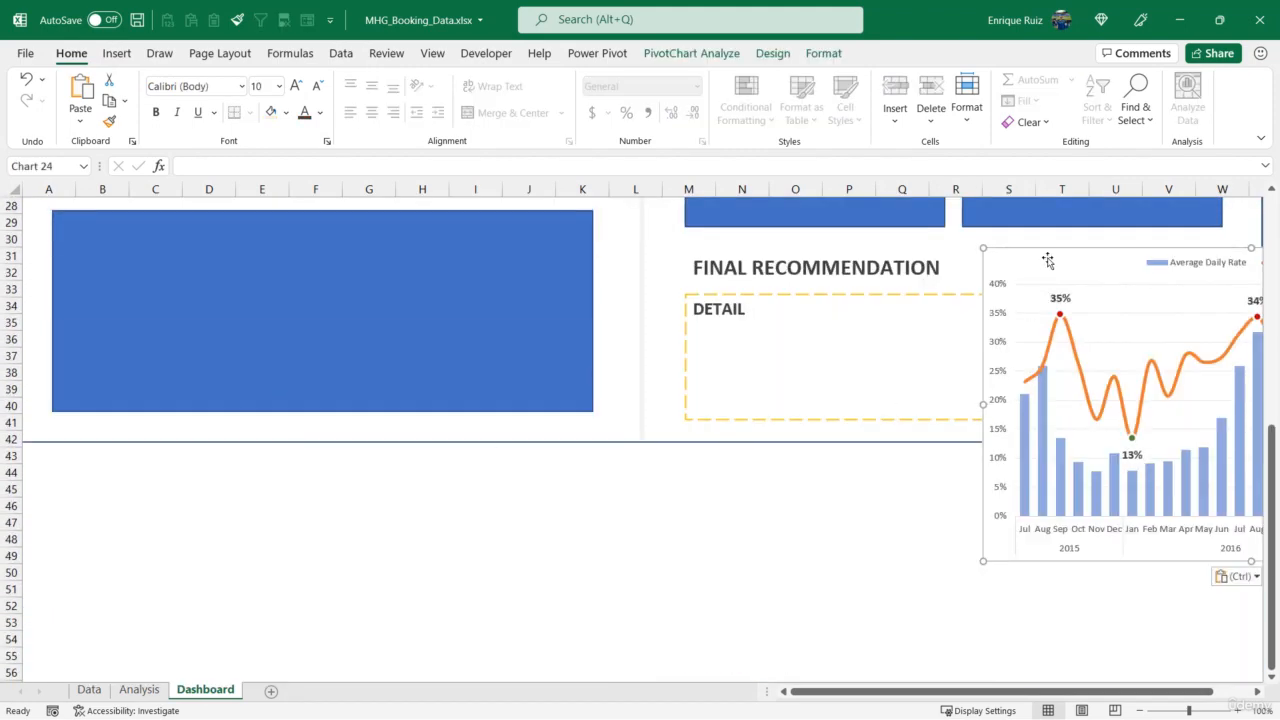
left_click_drag(1046, 257, 320, 266)
scroll(325, 445, "up", 4)
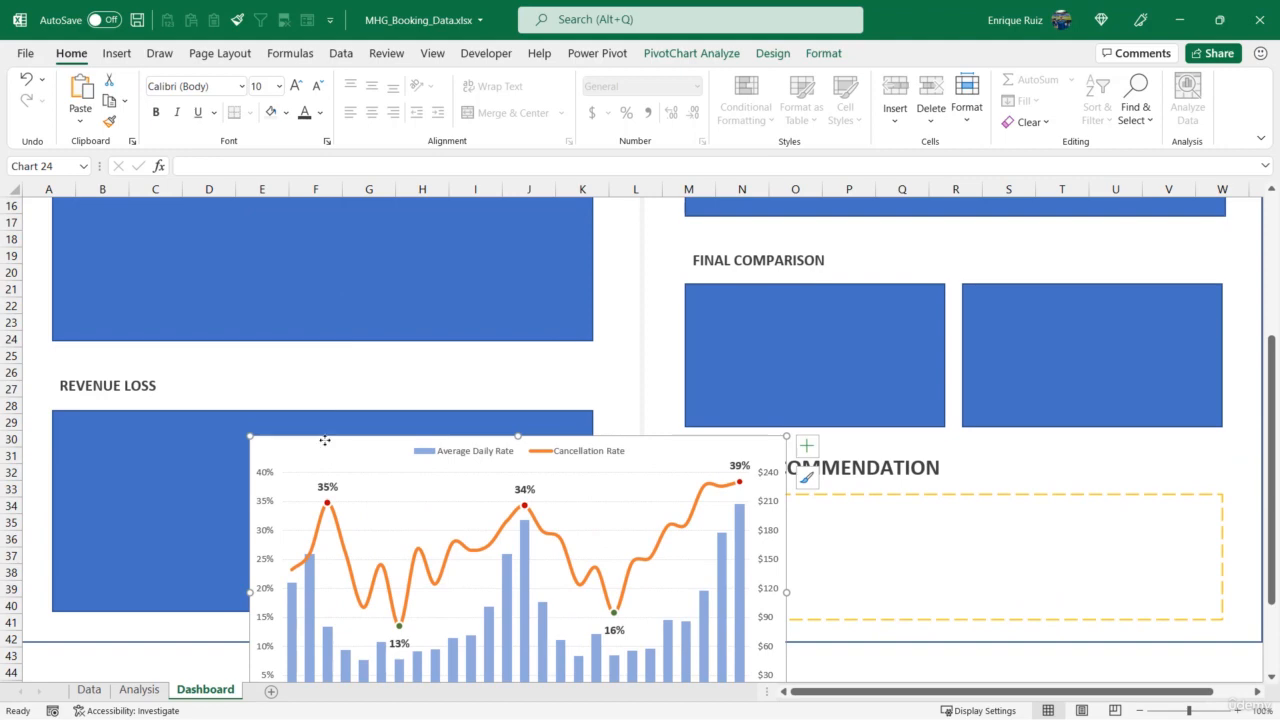
left_click_drag(325, 440, 209, 360)
scroll(237, 263, "up", 3)
Align the chart with the SEASONALITY rectangle along their top and left edges
left_click(178, 326)
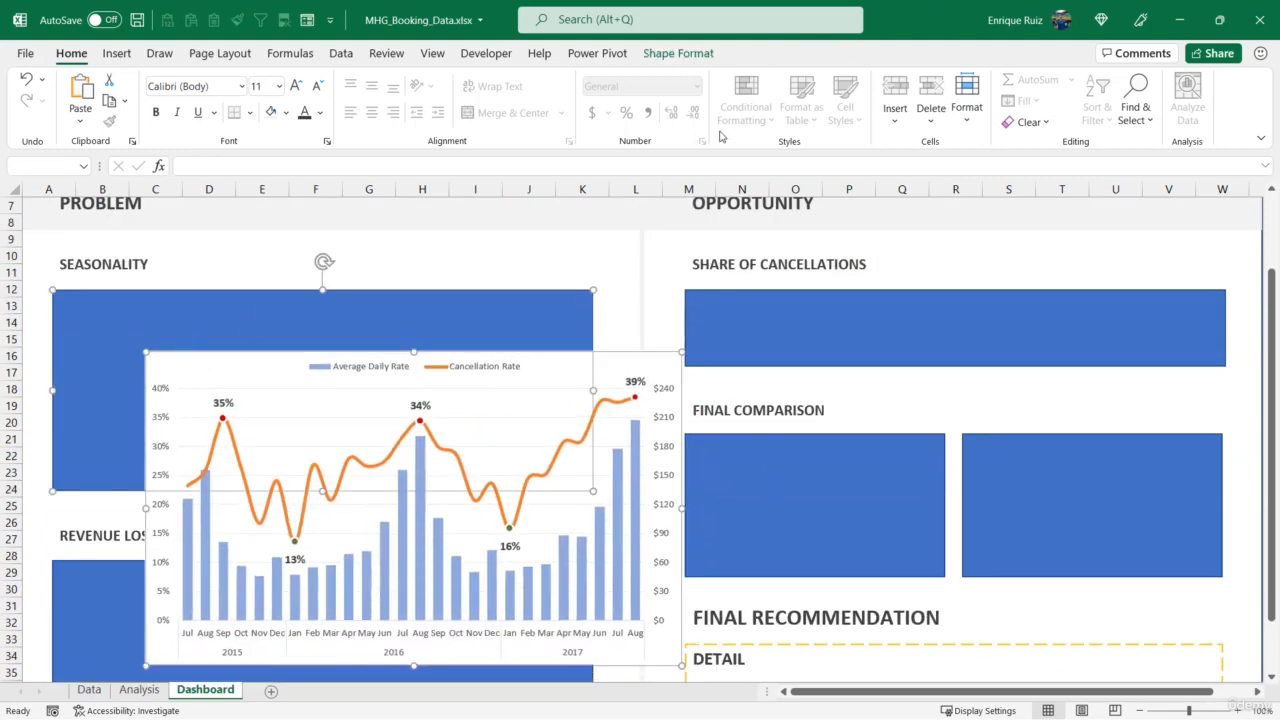
left_click(678, 53)
left_click(952, 80)
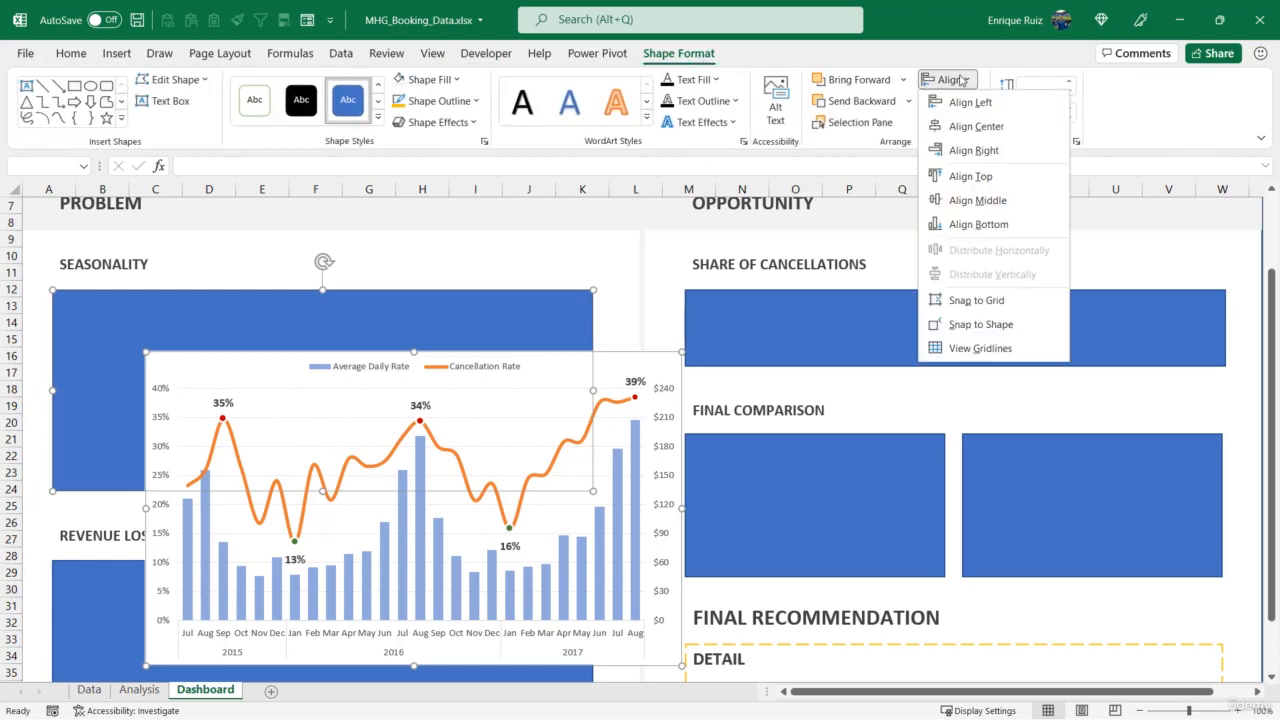
left_click(970, 176)
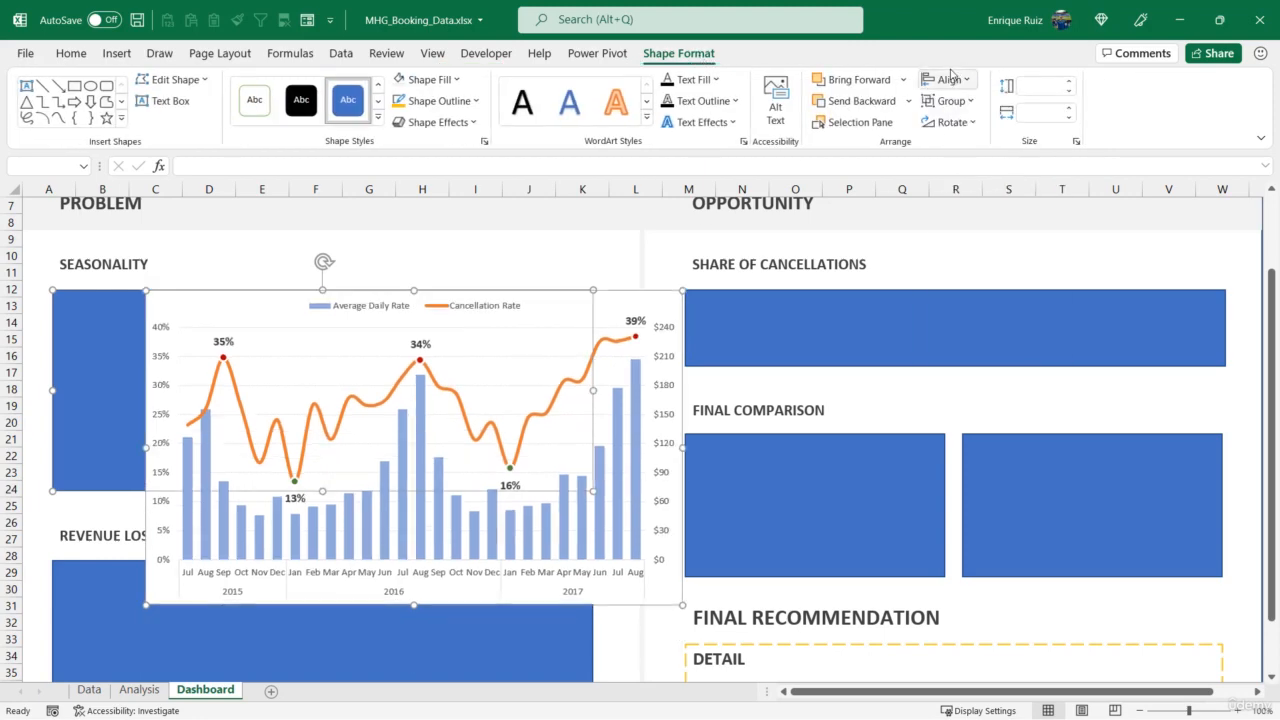
left_click(948, 80)
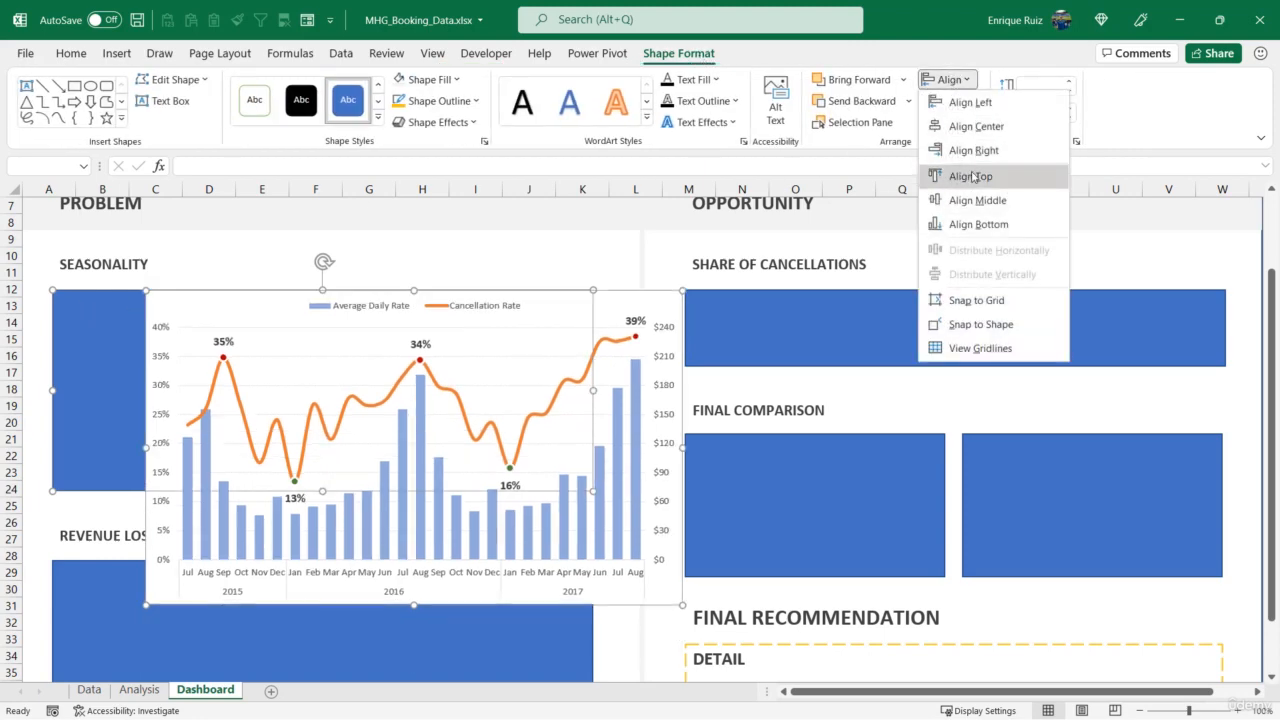
left_click(980, 104)
left_click(494, 262)
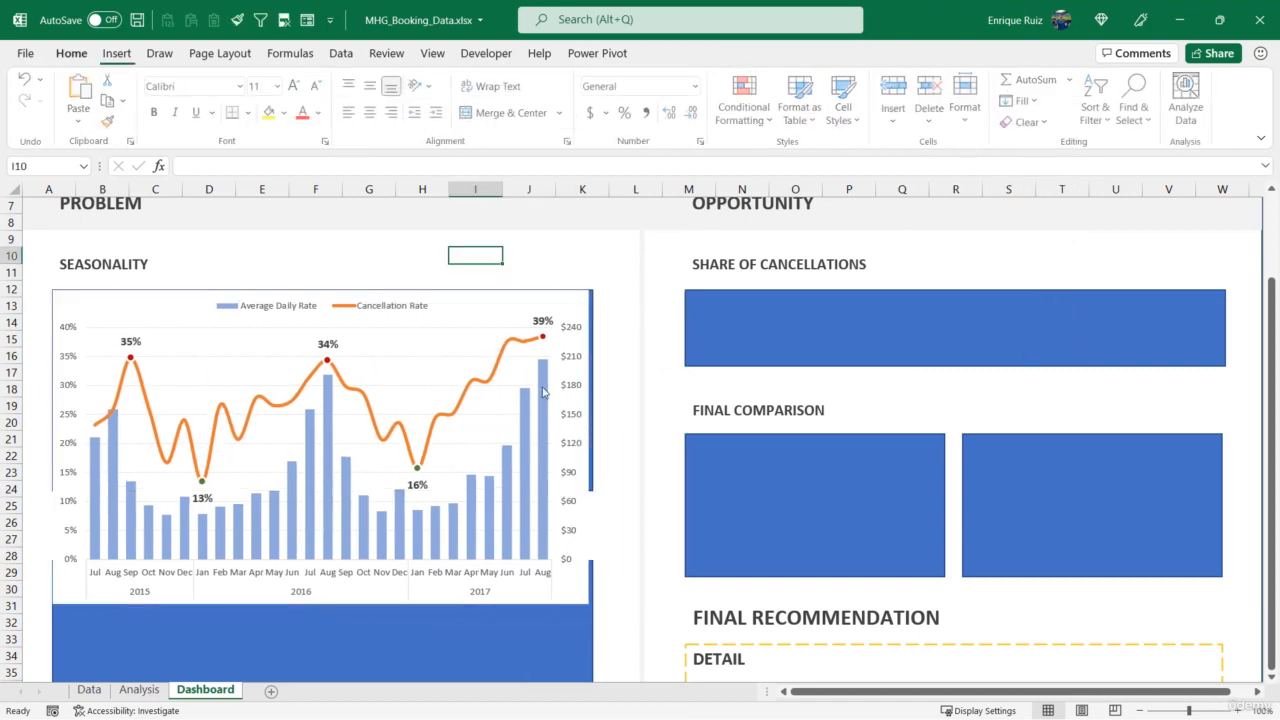
Delete the rectangle under SEASONALITY and resize the chart to fill its place, about columns A to K, rows 12 to 24
left_click(585, 604)
left_click_drag(585, 604, 546, 440)
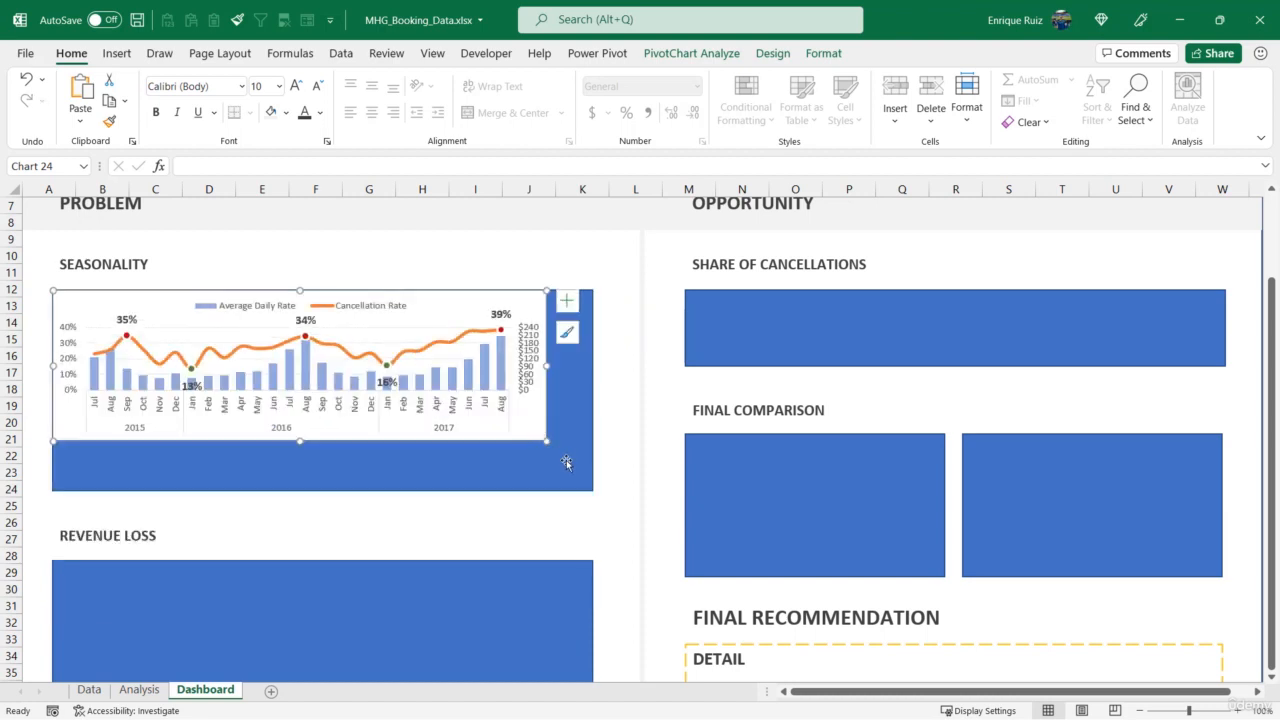
left_click(566, 460)
key("Delete")
left_click(543, 437)
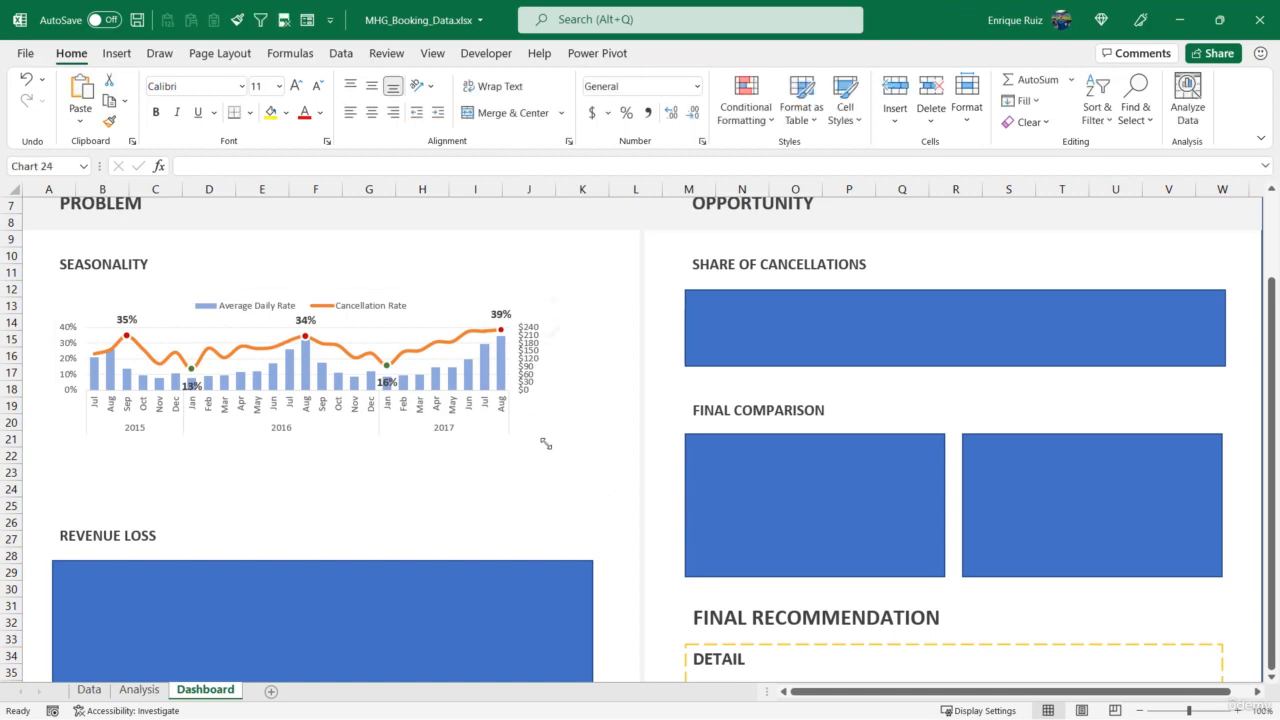
left_click_drag(546, 440, 607, 492)
left_click_drag(606, 496, 591, 487)
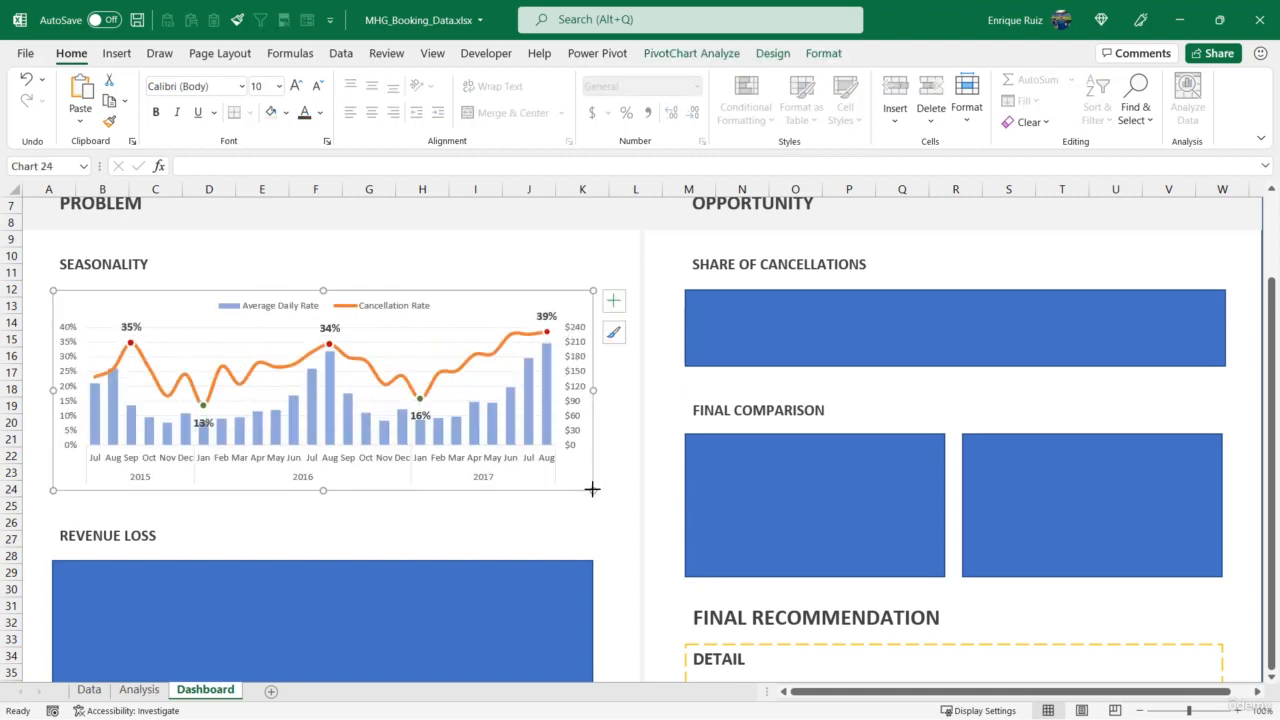
Cut the Revenue and Revenue Loss chart from the Analysis sheet and paste it into the Dashboard sheet near the REVENUE LOSS rectangle
scroll(591, 487, "down", 3)
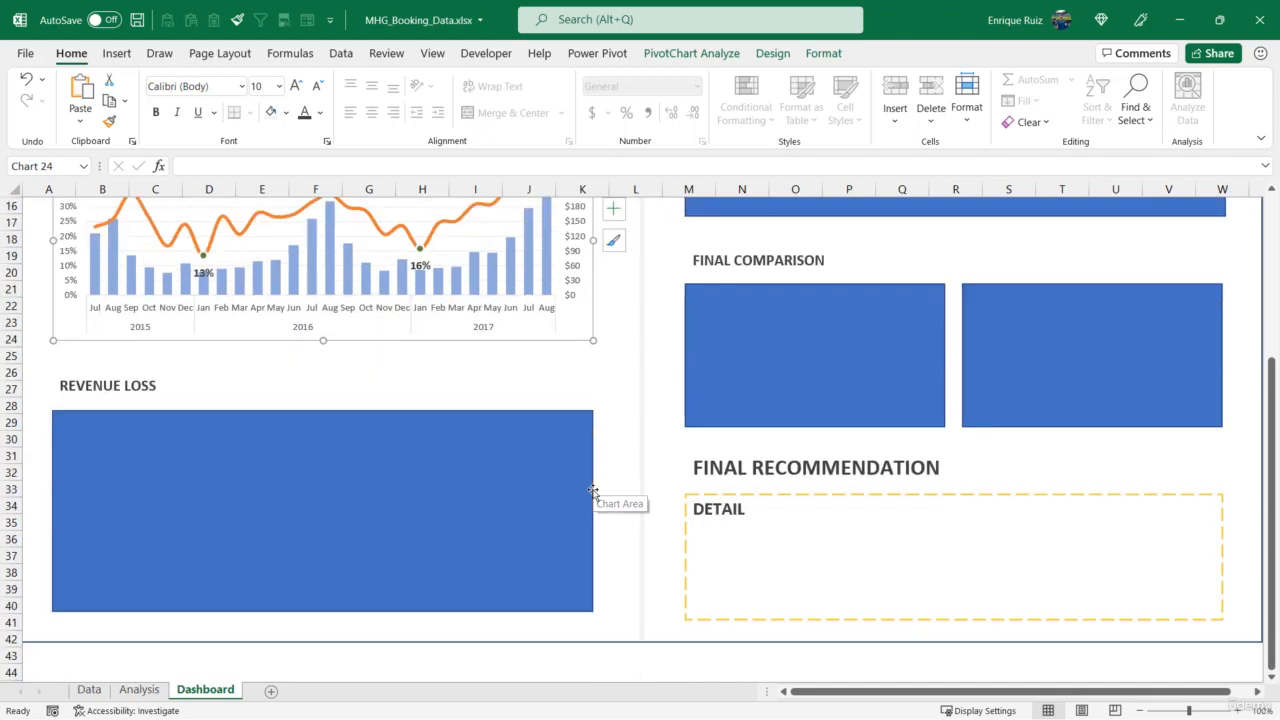
left_click(139, 690)
left_click(721, 325)
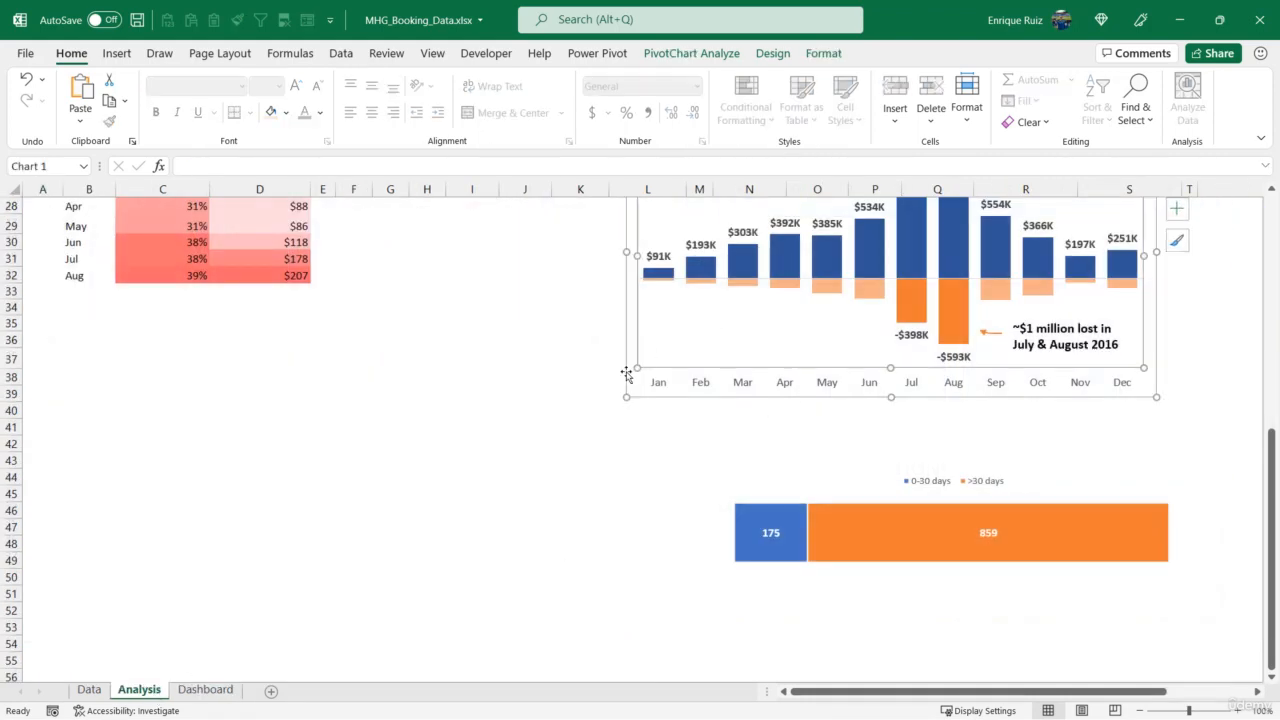
key("ctrl+x")
left_click(205, 690)
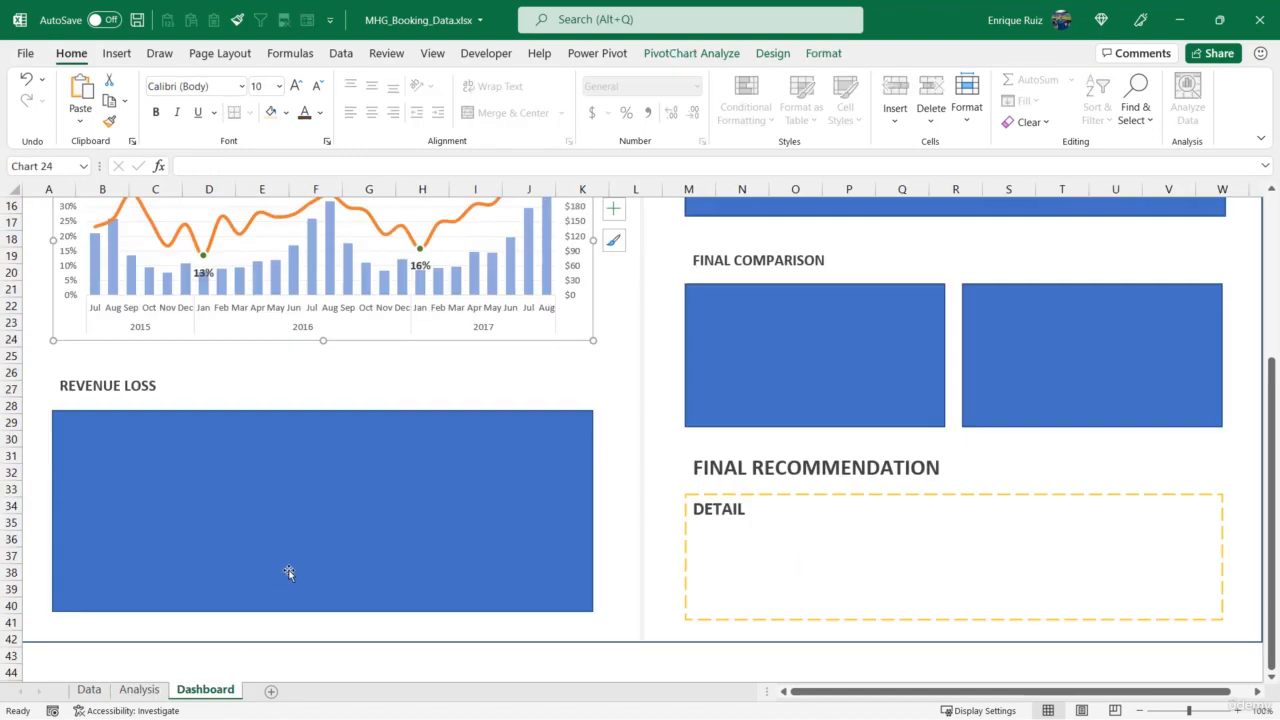
left_click(475, 372)
key("ctrl+v")
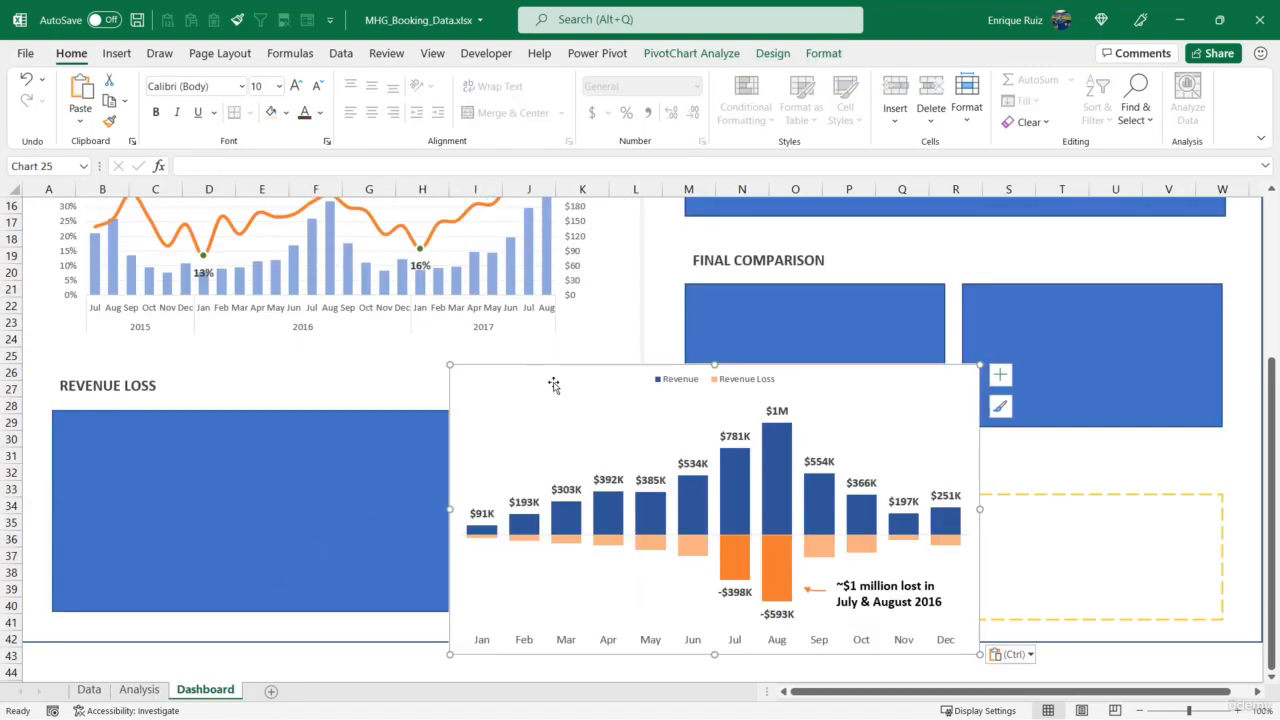
Move the Revenue and Revenue Loss chart over the rectangle under REVENUE LOSS and align their left and top edges
left_click_drag(563, 371, 180, 427)
left_click(180, 416, "ctrl")
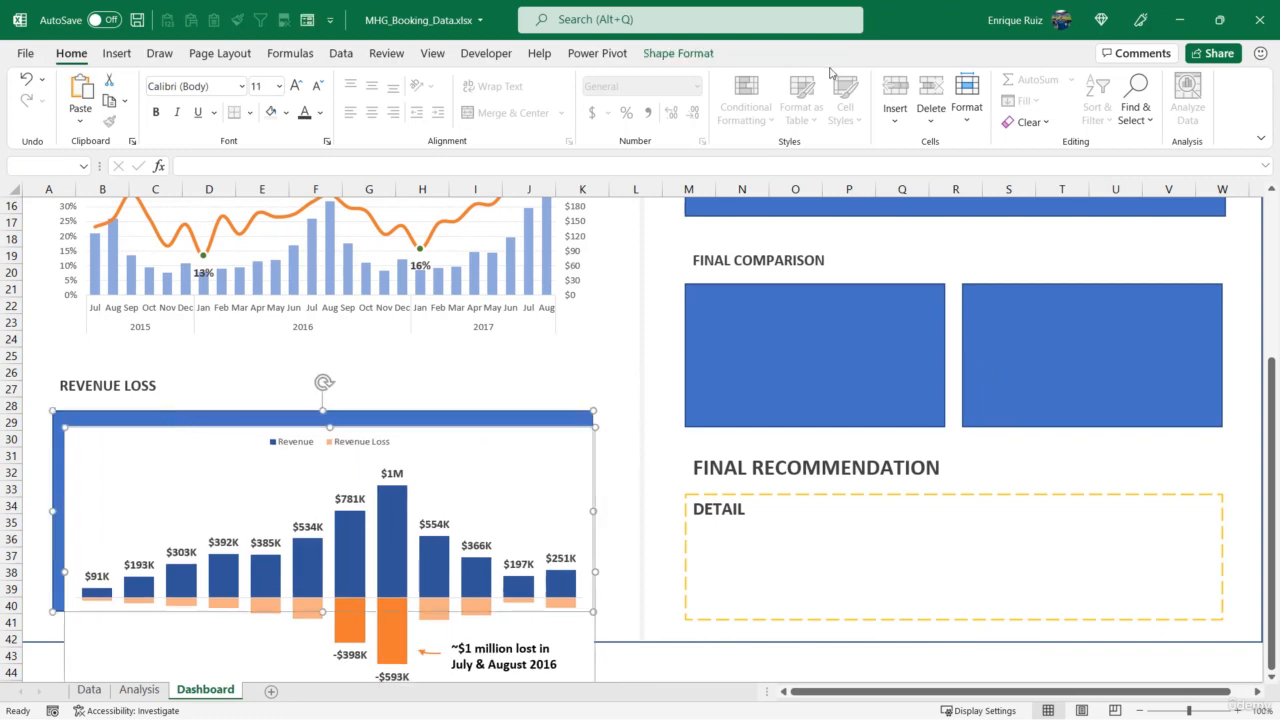
left_click(678, 53)
left_click(947, 79)
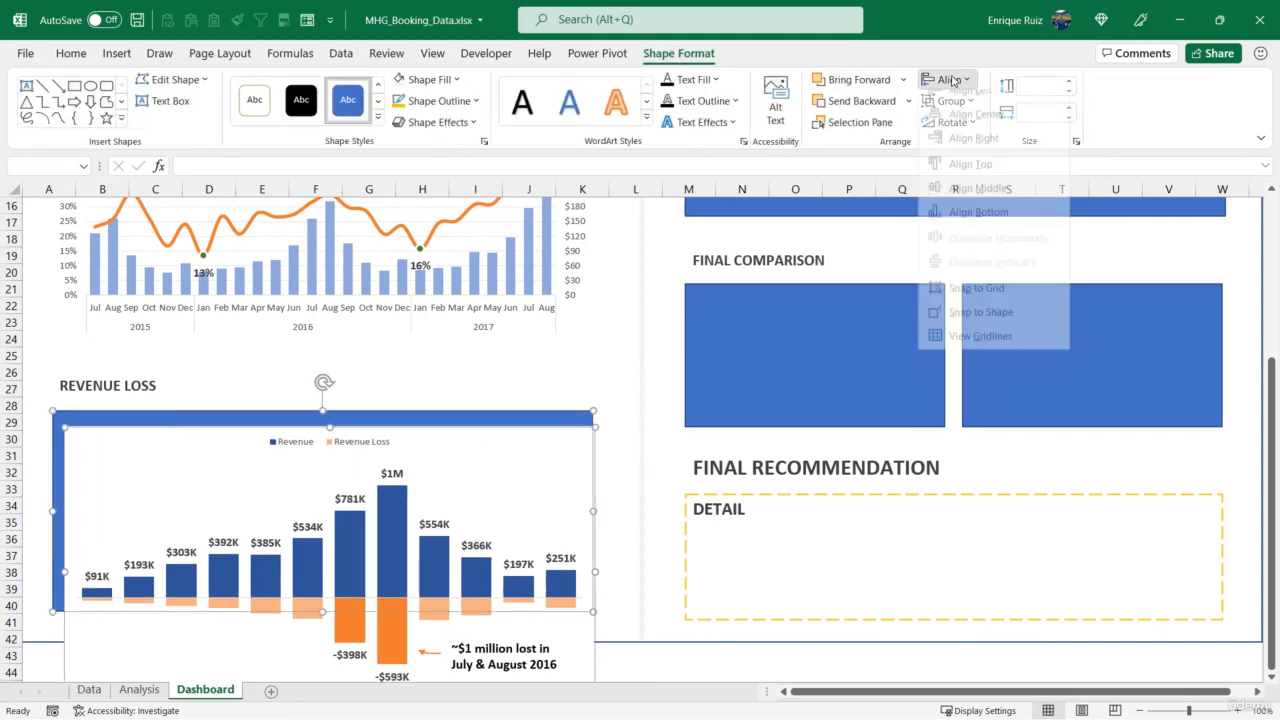
left_click(966, 104)
left_click(947, 79)
left_click(970, 176)
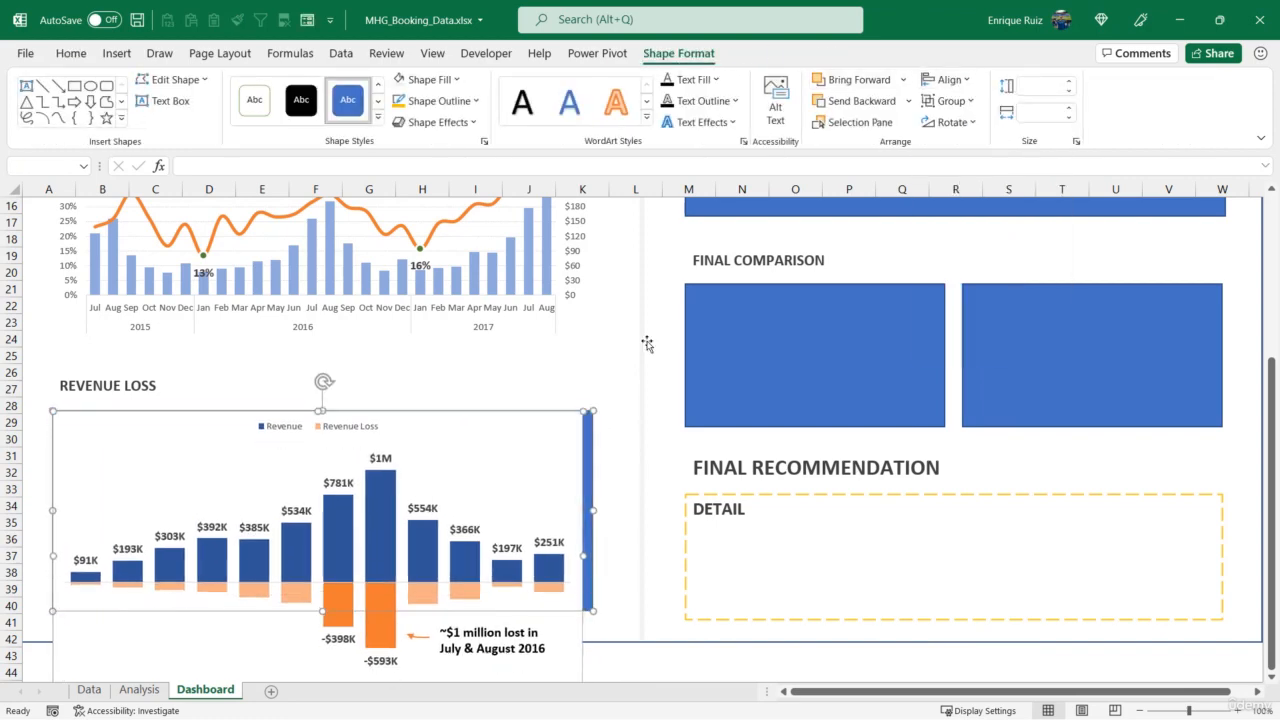
Delete the rectangle under REVENUE LOSS and resize the chart to about columns A to K, rows 29 to 41, keeping its callout text fitted
left_click(593, 352)
left_click(590, 475)
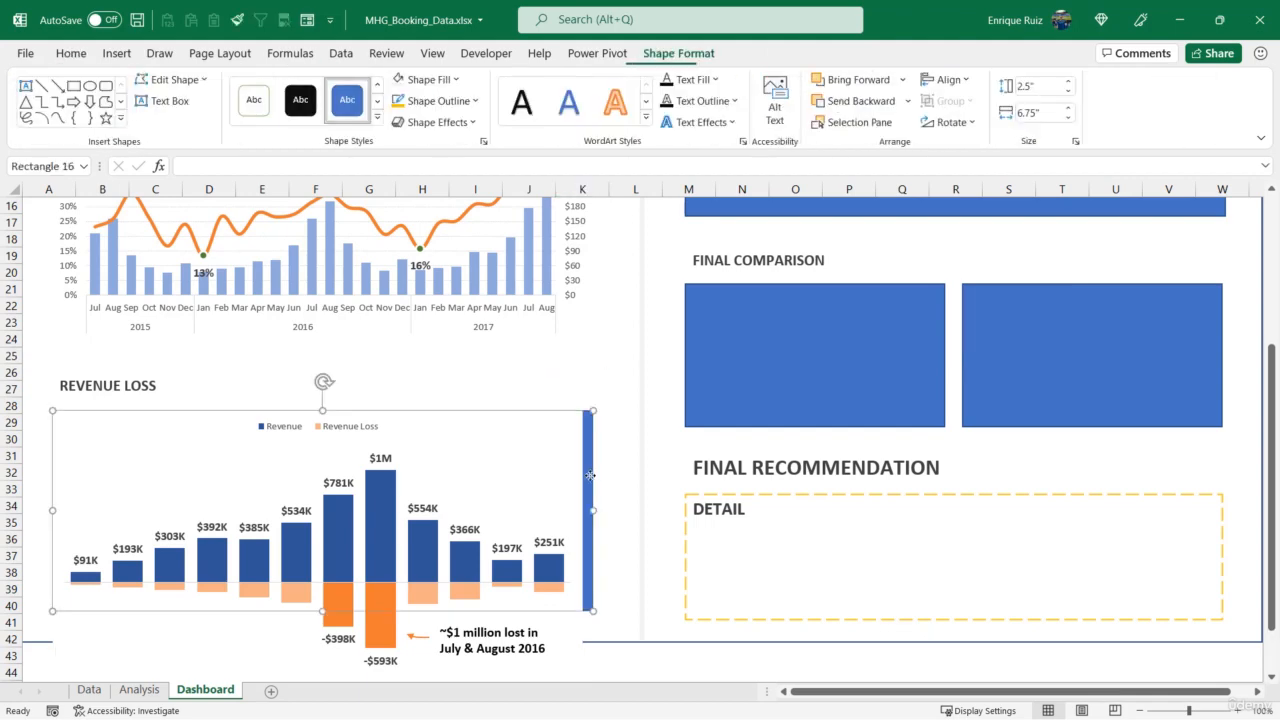
key("Delete")
scroll(590, 475, "down", 2)
left_click(575, 513)
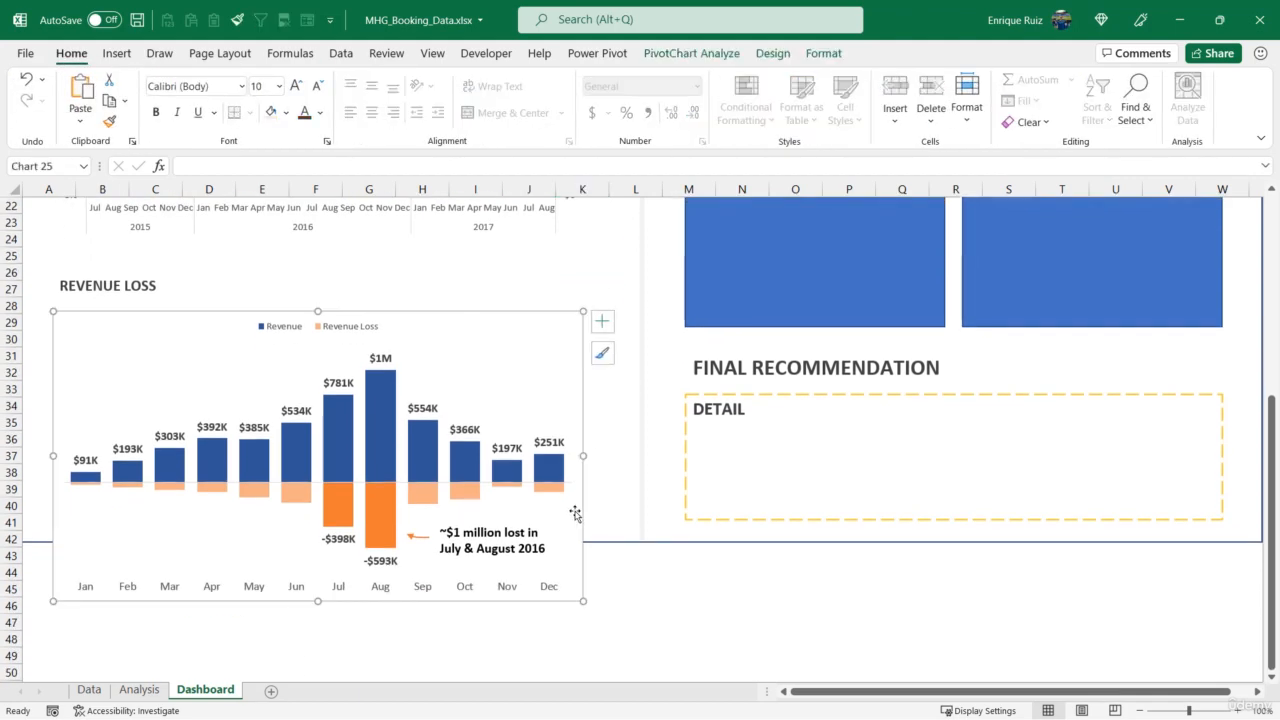
left_click_drag(584, 603, 602, 510)
scroll(619, 503, "up", 2)
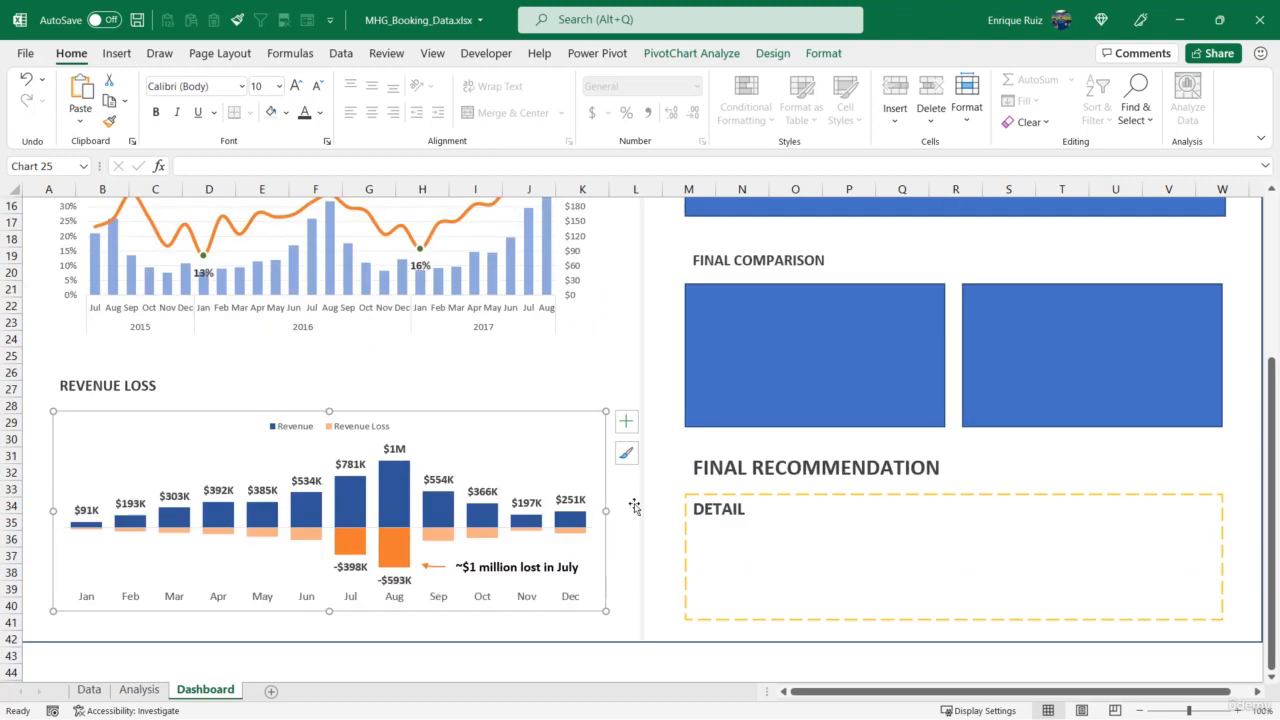
left_click_drag(331, 611, 327, 624)
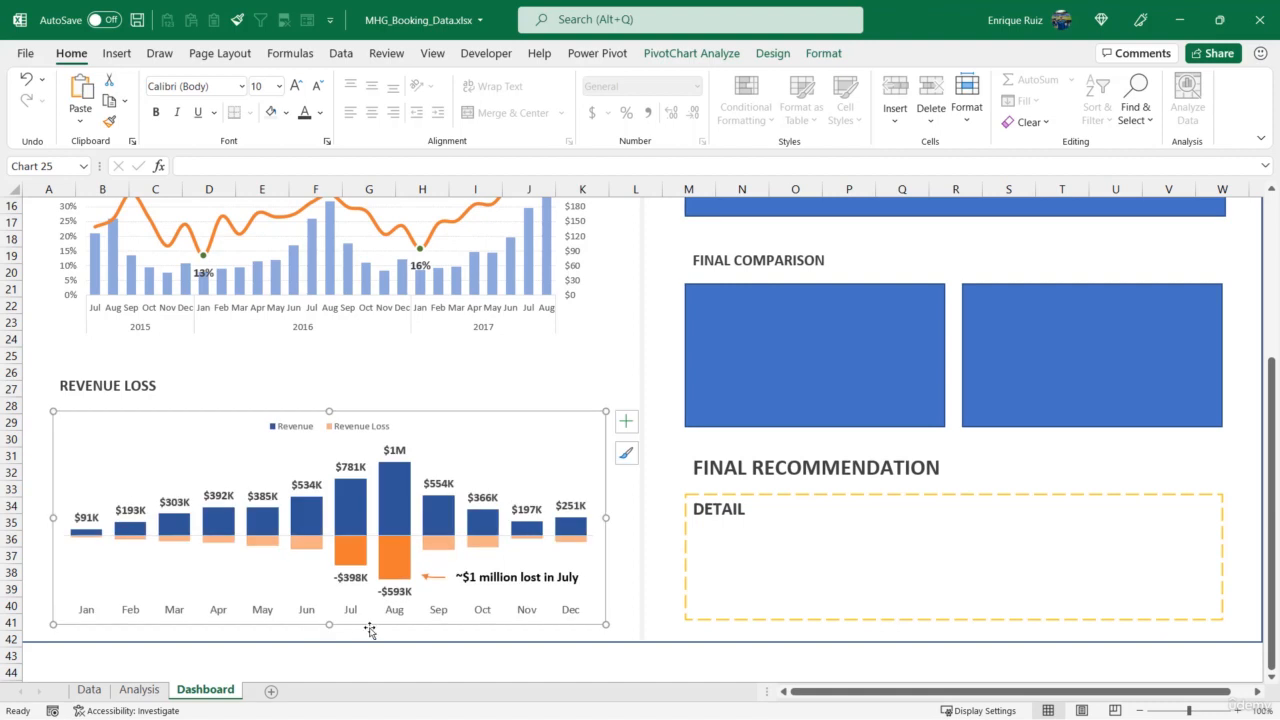
left_click(512, 577)
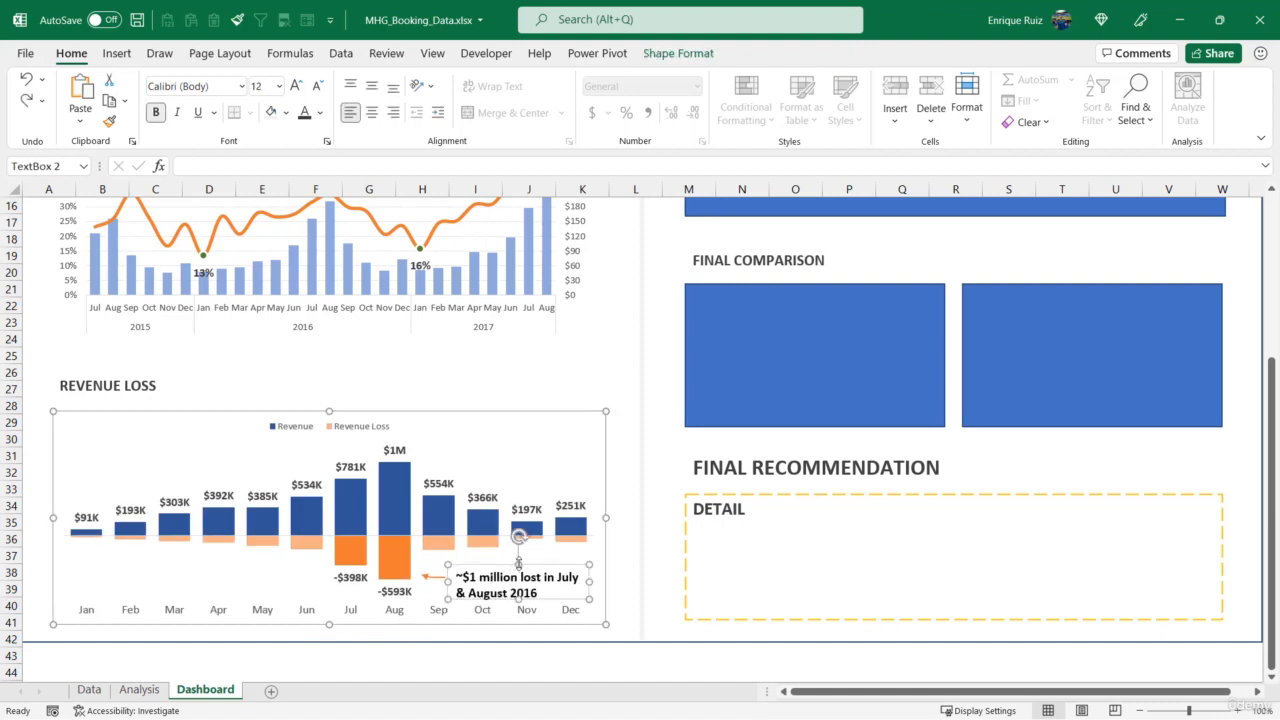
left_click(562, 387)
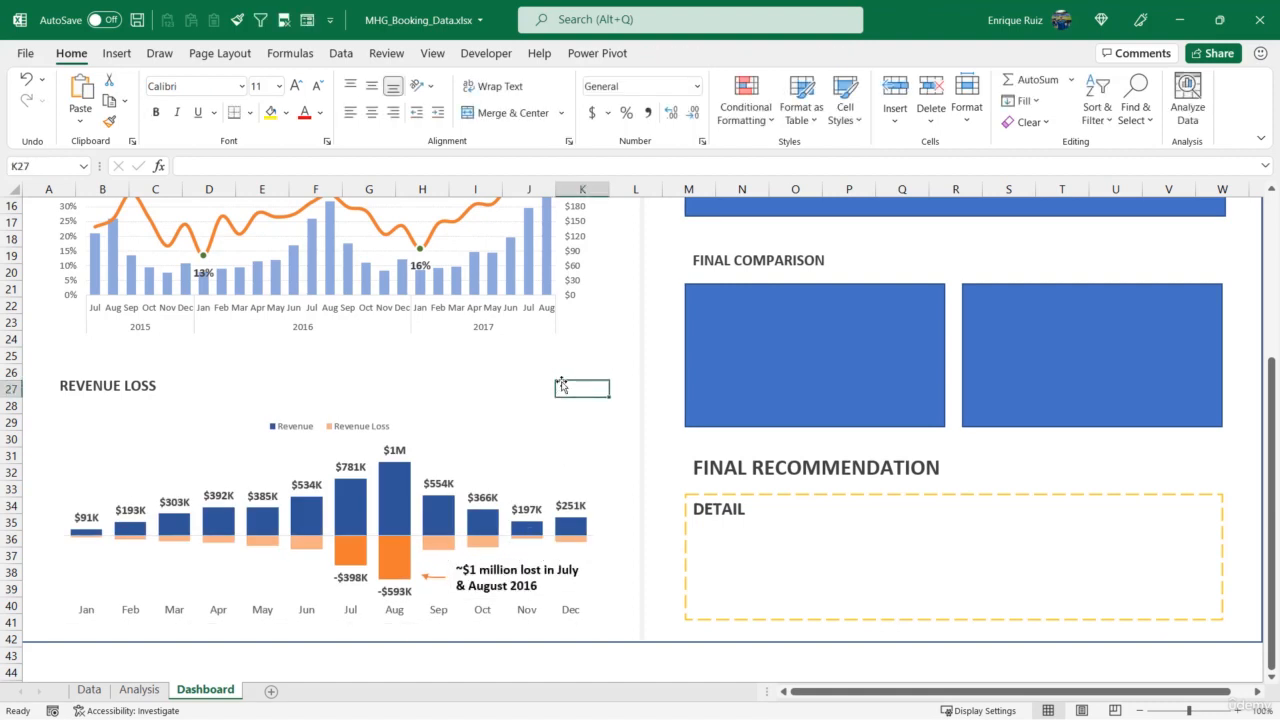
Cut the 0-30 days and >30 days stacked bar chart from the Analysis sheet and paste it into the Dashboard sheet
scroll(821, 412, "up", 4)
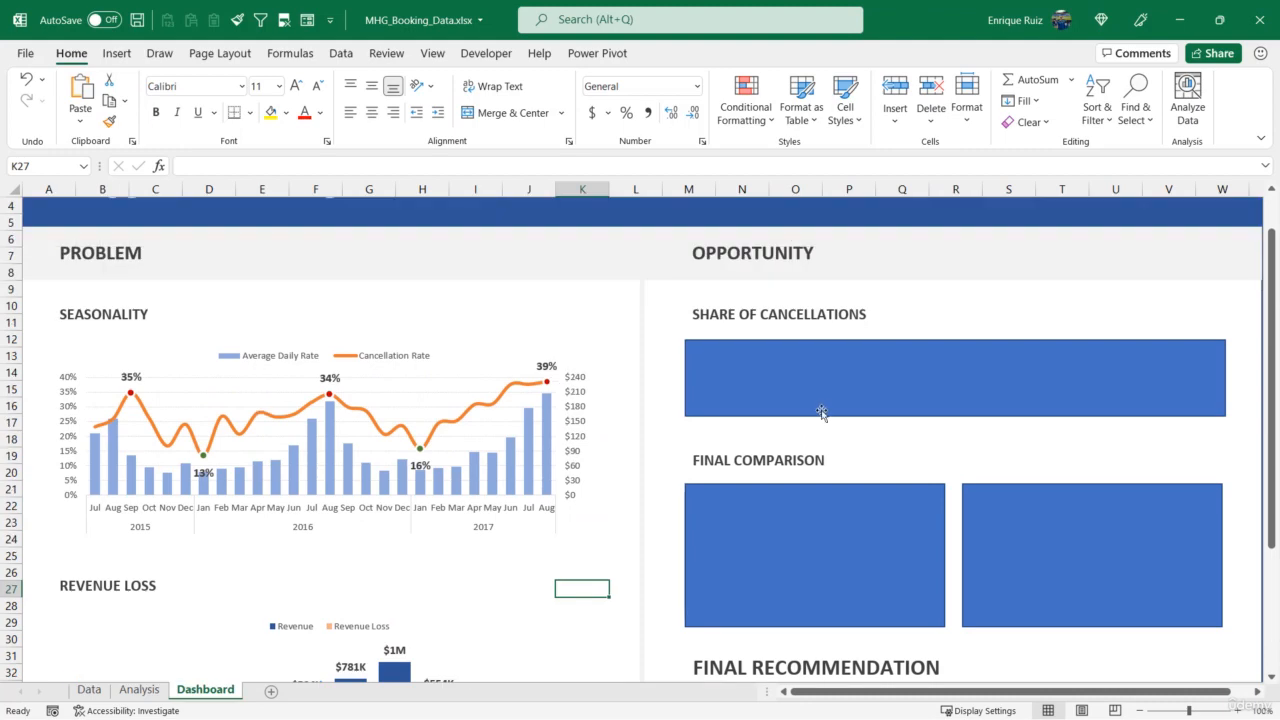
left_click(139, 689)
left_click(760, 480)
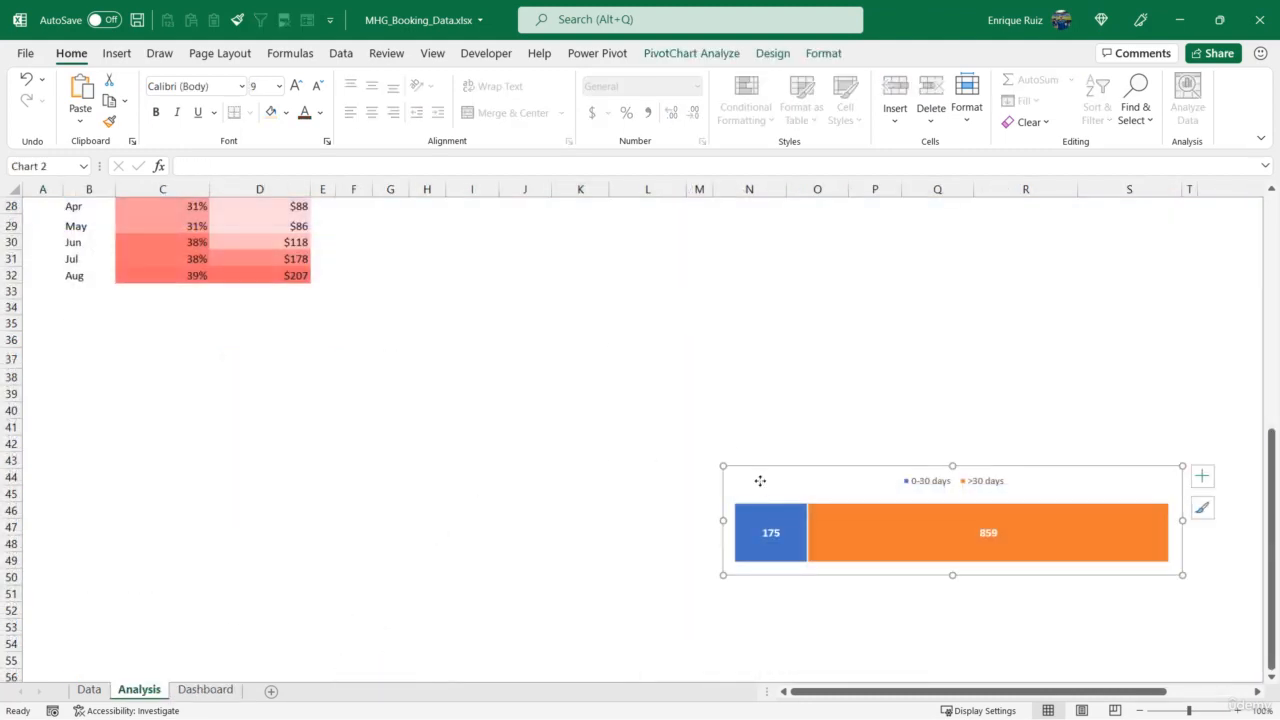
key("ctrl+x")
left_click(206, 689)
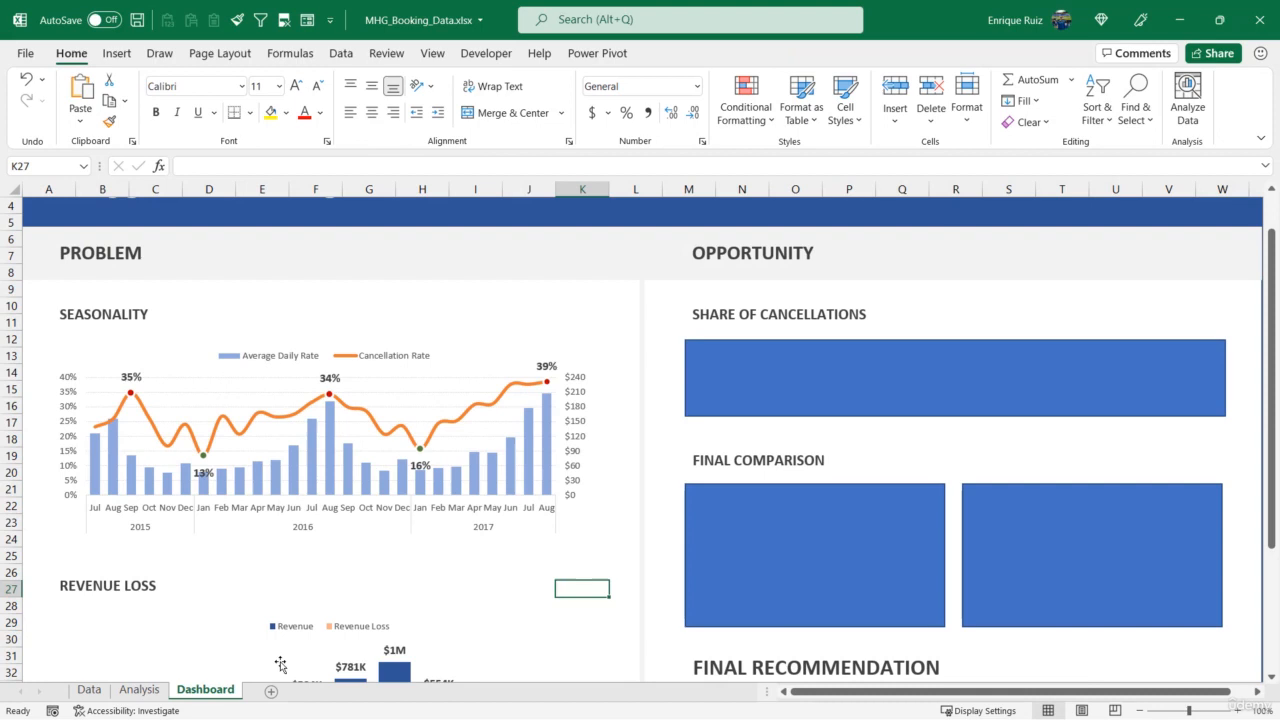
key("ctrl+v")
Move the stacked bar chart over the rectangle under SHARE OF CANCELLATIONS and align their left and top edges
left_click_drag(666, 594, 796, 350)
left_click(773, 341)
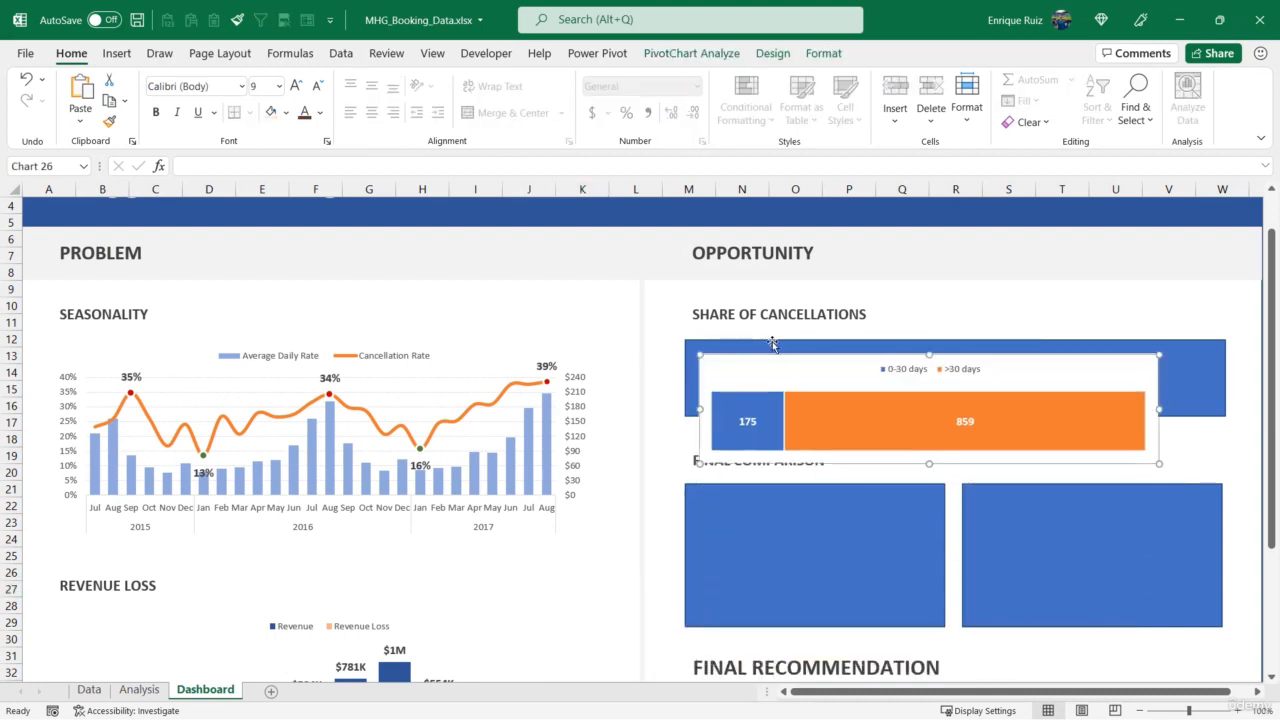
left_click(945, 79)
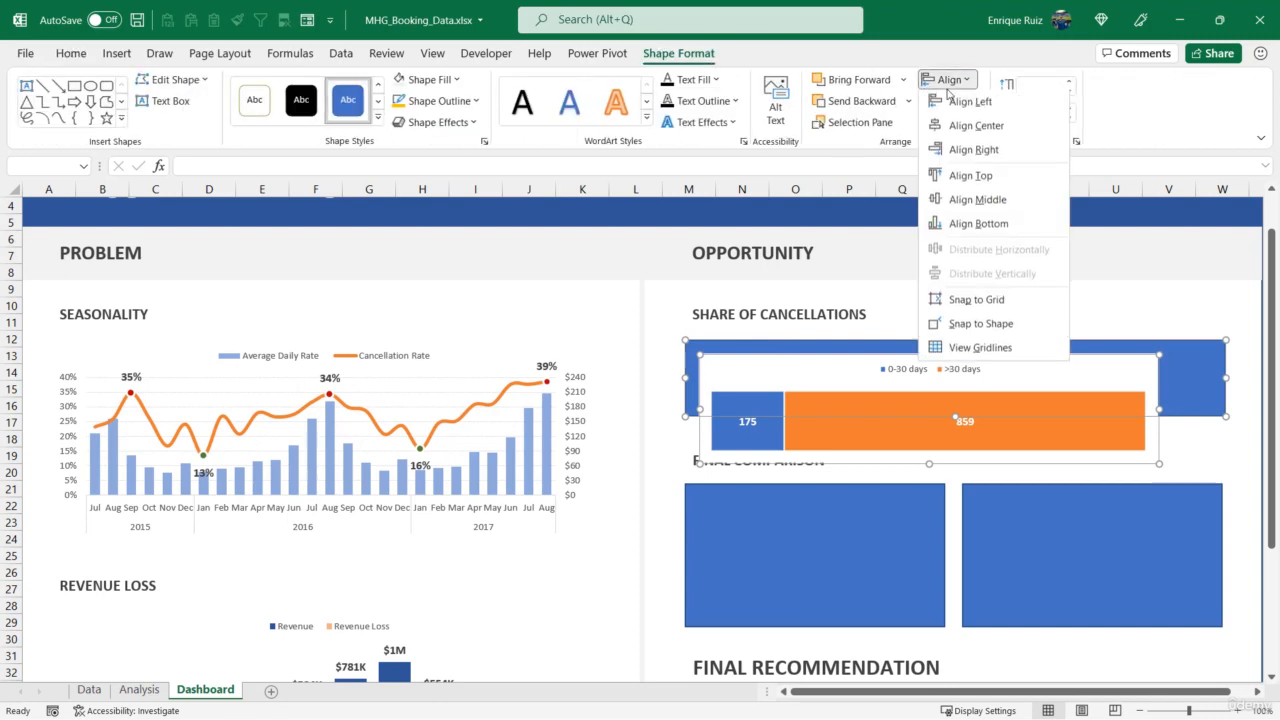
left_click(958, 104)
left_click(945, 79)
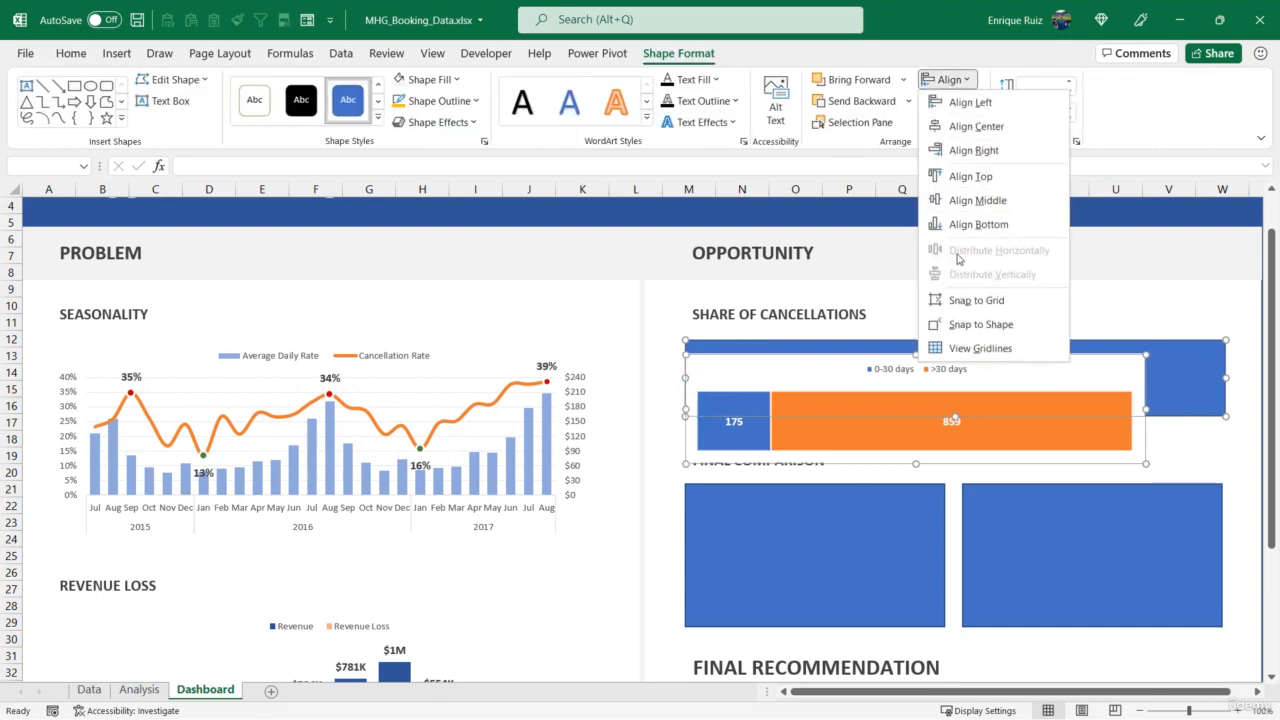
left_click(972, 177)
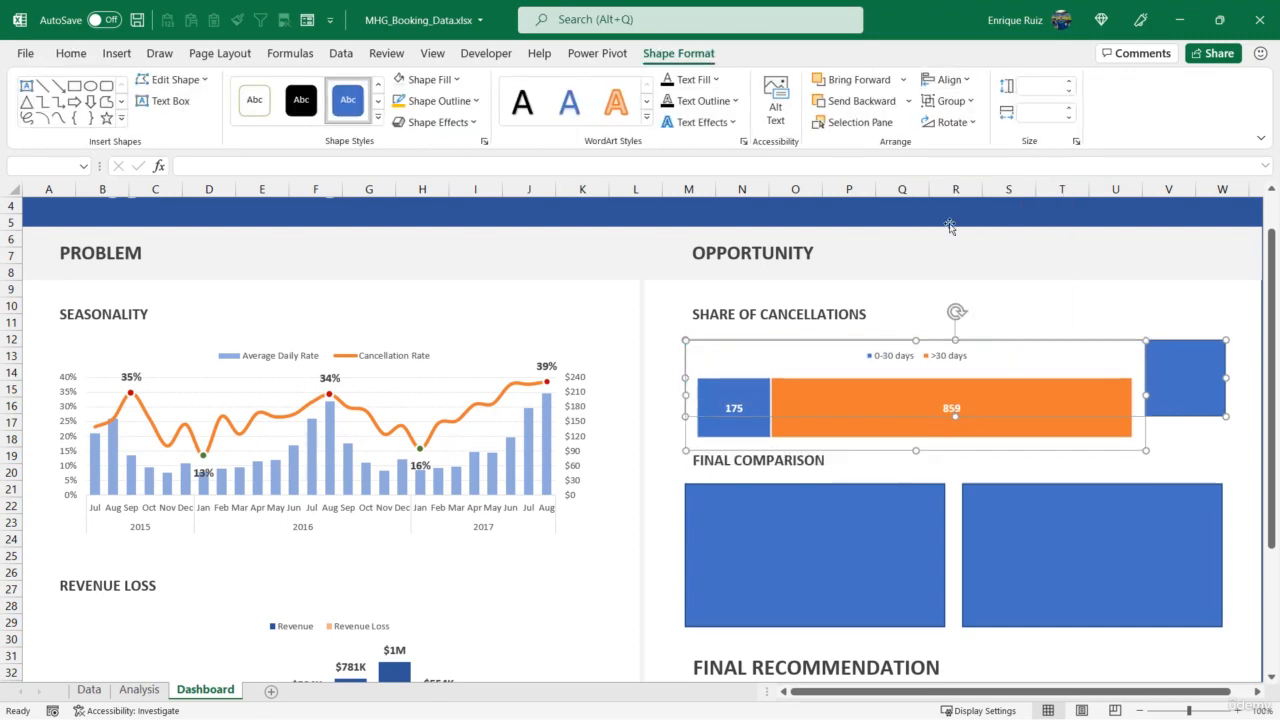
Delete the rectangle under SHARE OF CANCELLATIONS and resize the stacked bar chart to about columns M to W, rows 12 to 17
left_click(1201, 321)
left_click(1212, 367)
key("Delete")
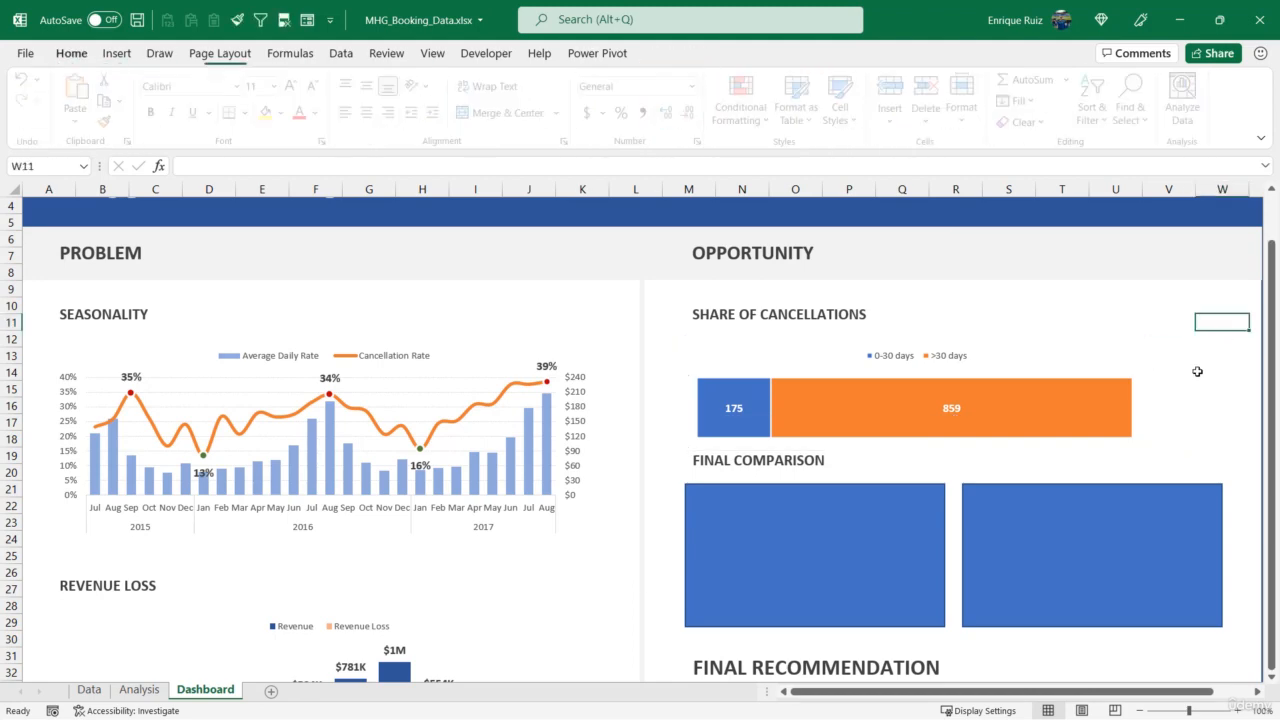
left_click(1135, 423)
left_click_drag(1145, 451, 1222, 423)
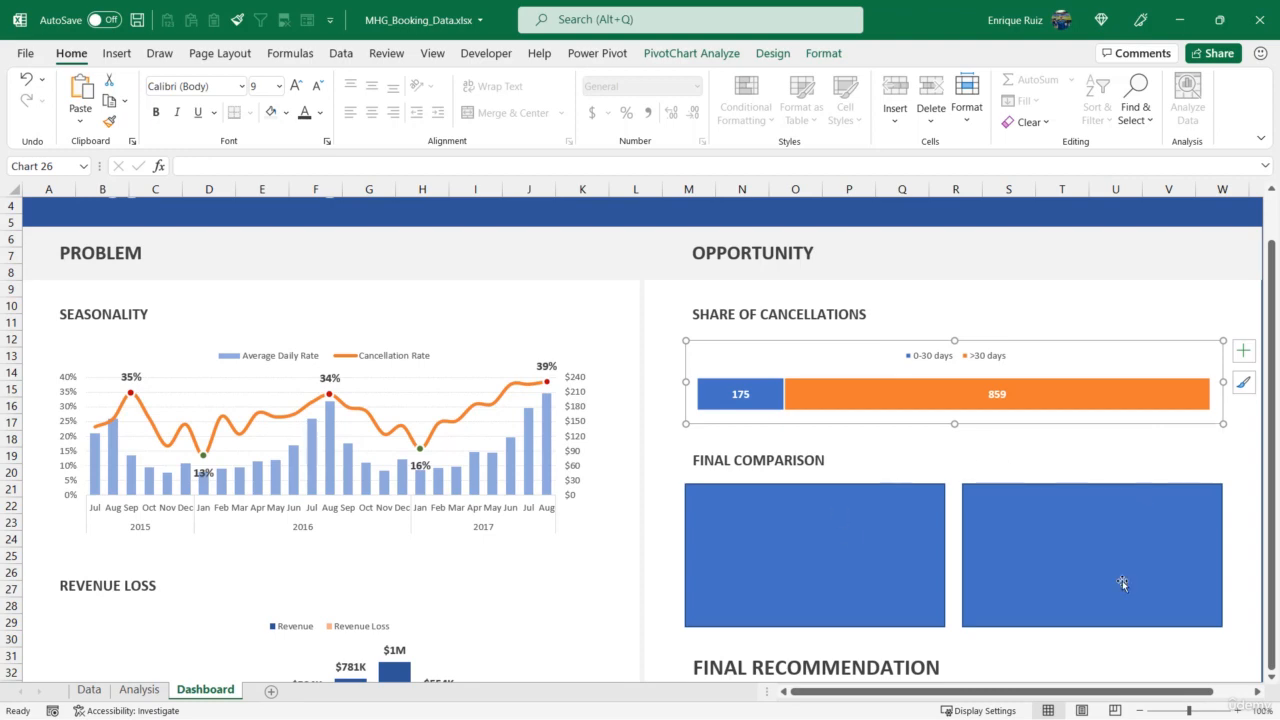
Cut the Cancellation Rate and Average Daily Rate bar charts from the Analysis sheet and paste both into the Dashboard sheet near FINAL COMPARISON
left_click(145, 691)
scroll(517, 374, "up", 9)
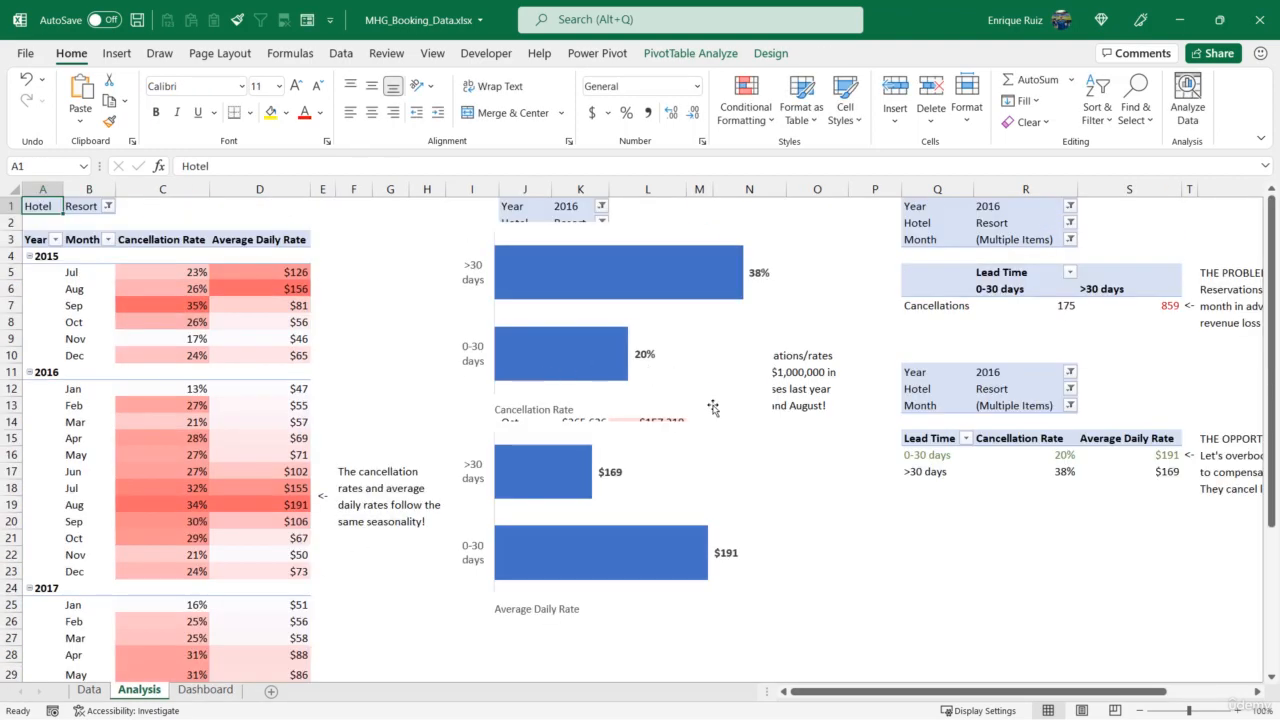
left_click(716, 410)
left_click(731, 435, "ctrl")
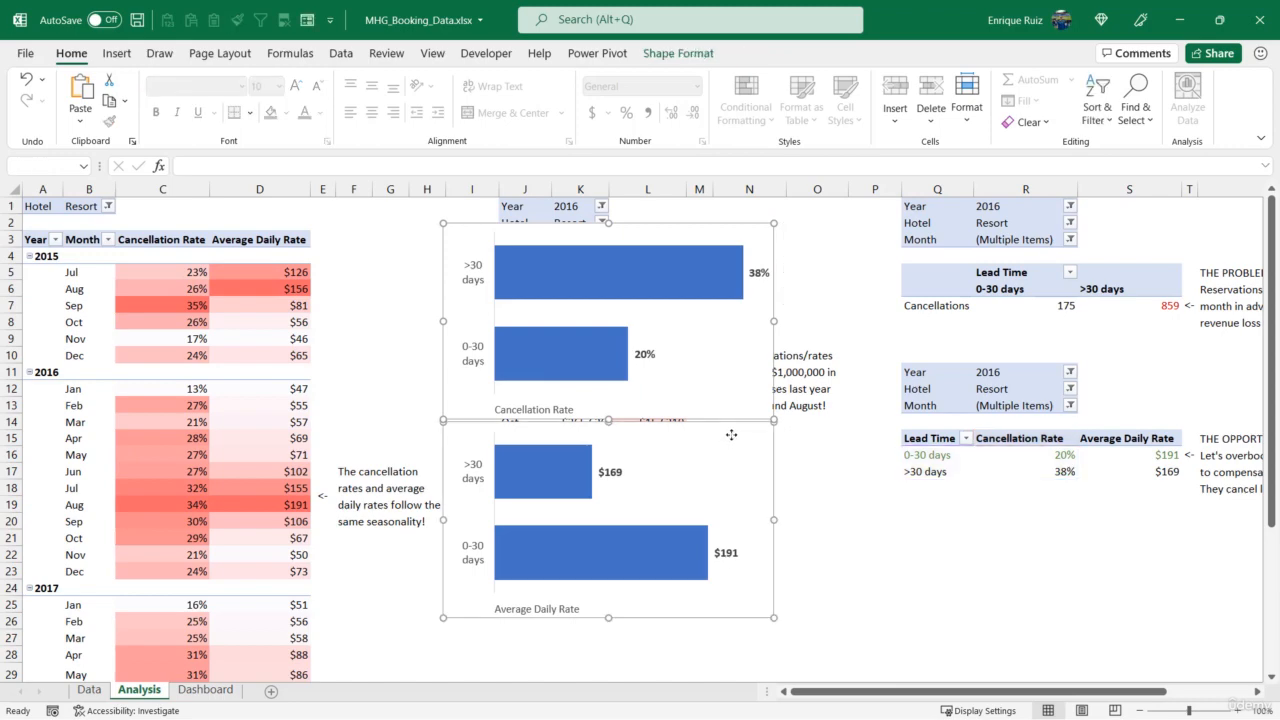
key("ctrl+x")
left_click(205, 690)
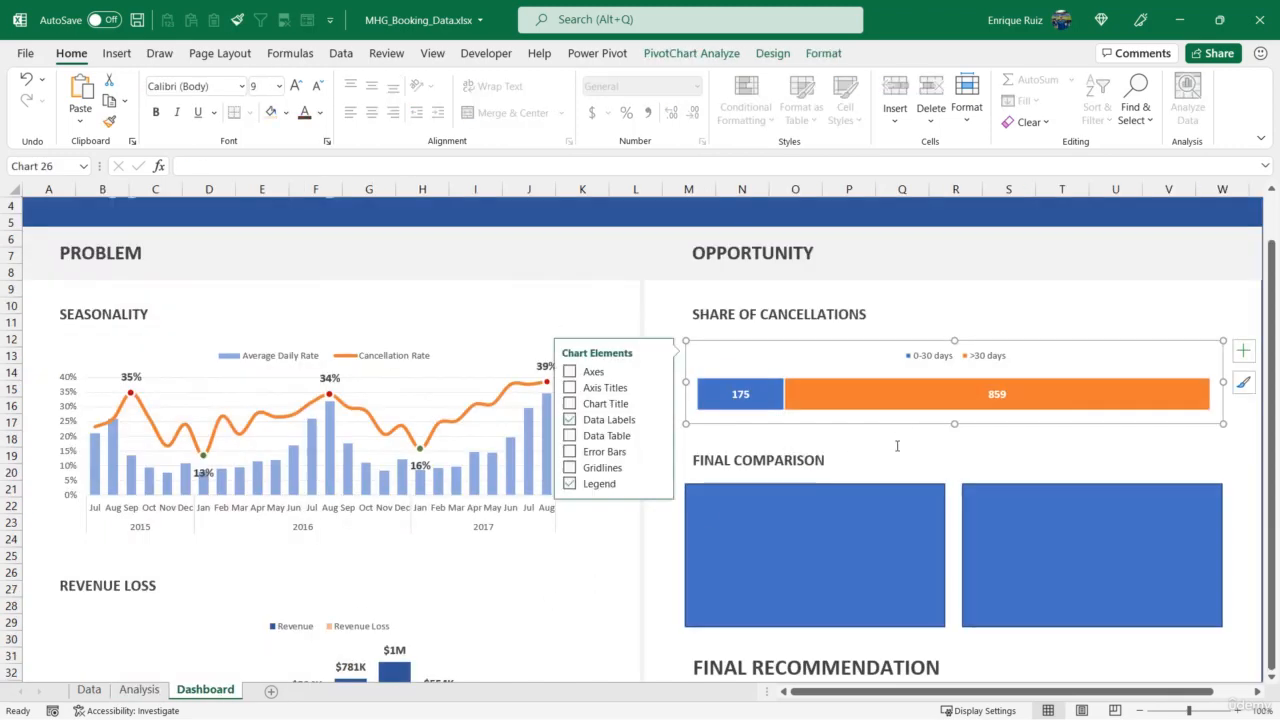
left_click(897, 446)
left_click(920, 446)
key("ctrl+v")
scroll(895, 430, "down", 1)
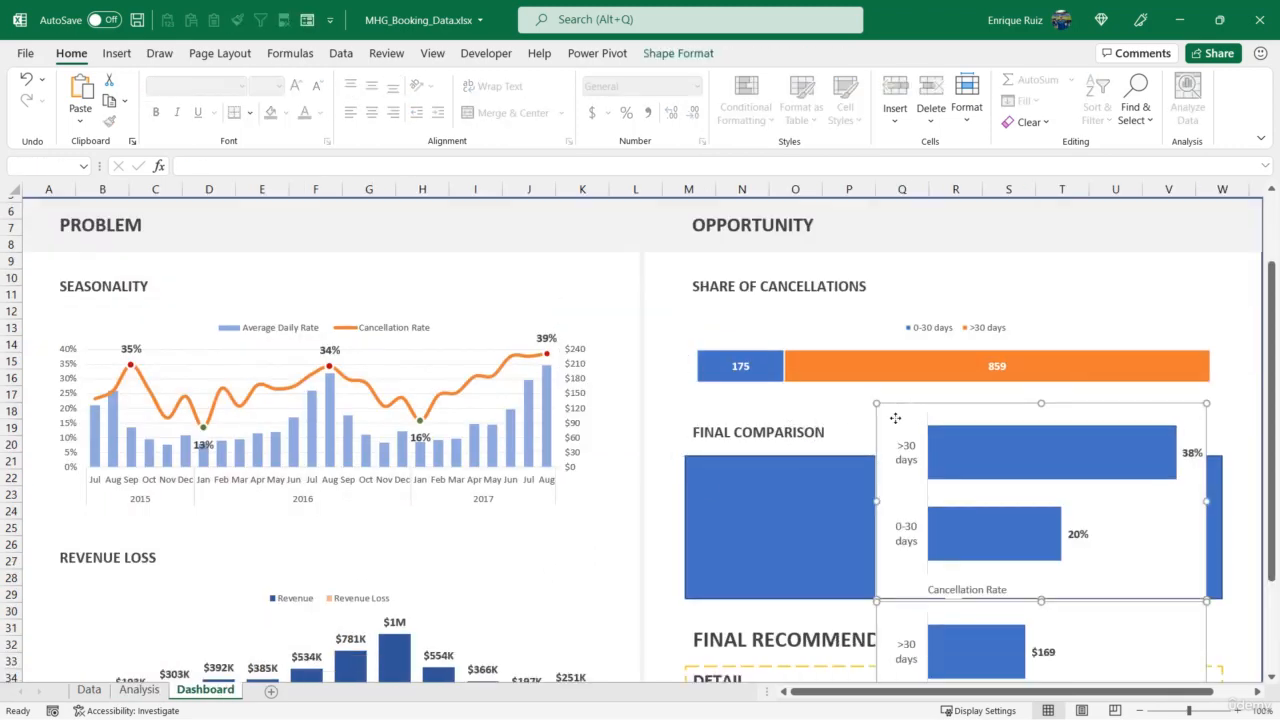
Move the Cancellation Rate bar chart over the first rectangle under FINAL COMPARISON and align their left and top edges
scroll(895, 418, "down", 3)
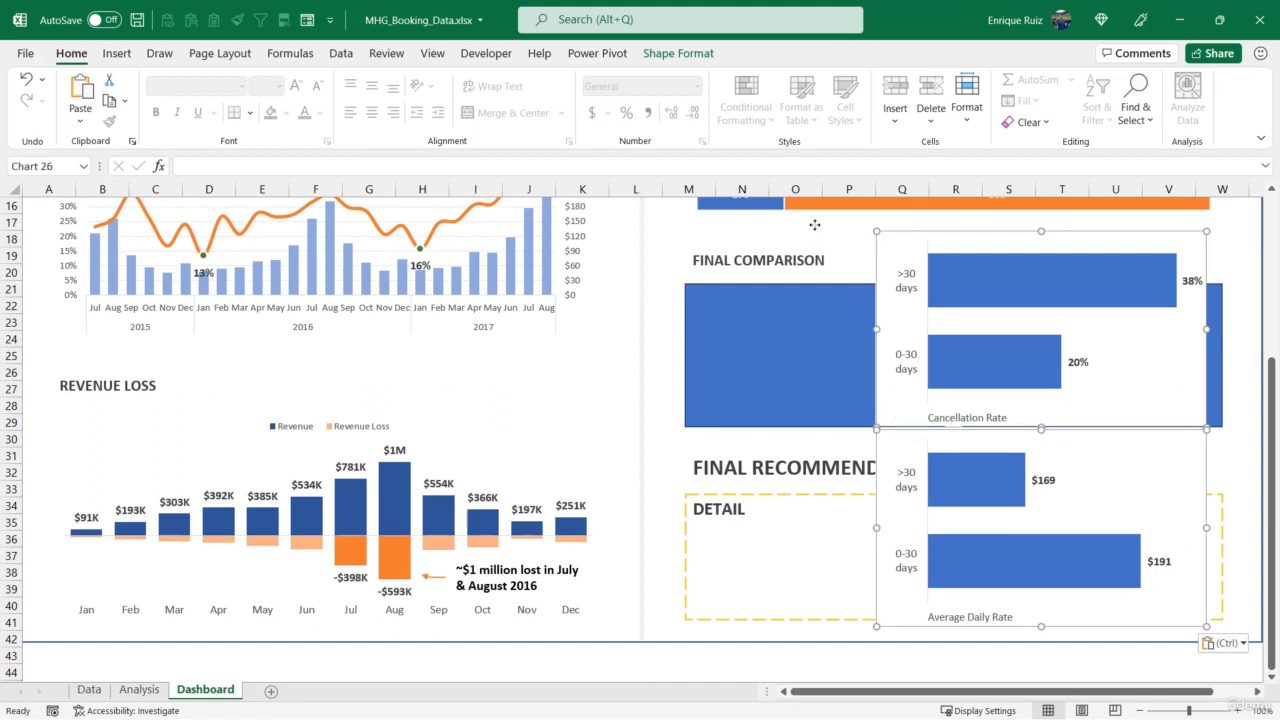
left_click(928, 232)
left_click_drag(937, 236, 776, 304)
left_click(778, 290, "ctrl")
left_click(688, 58)
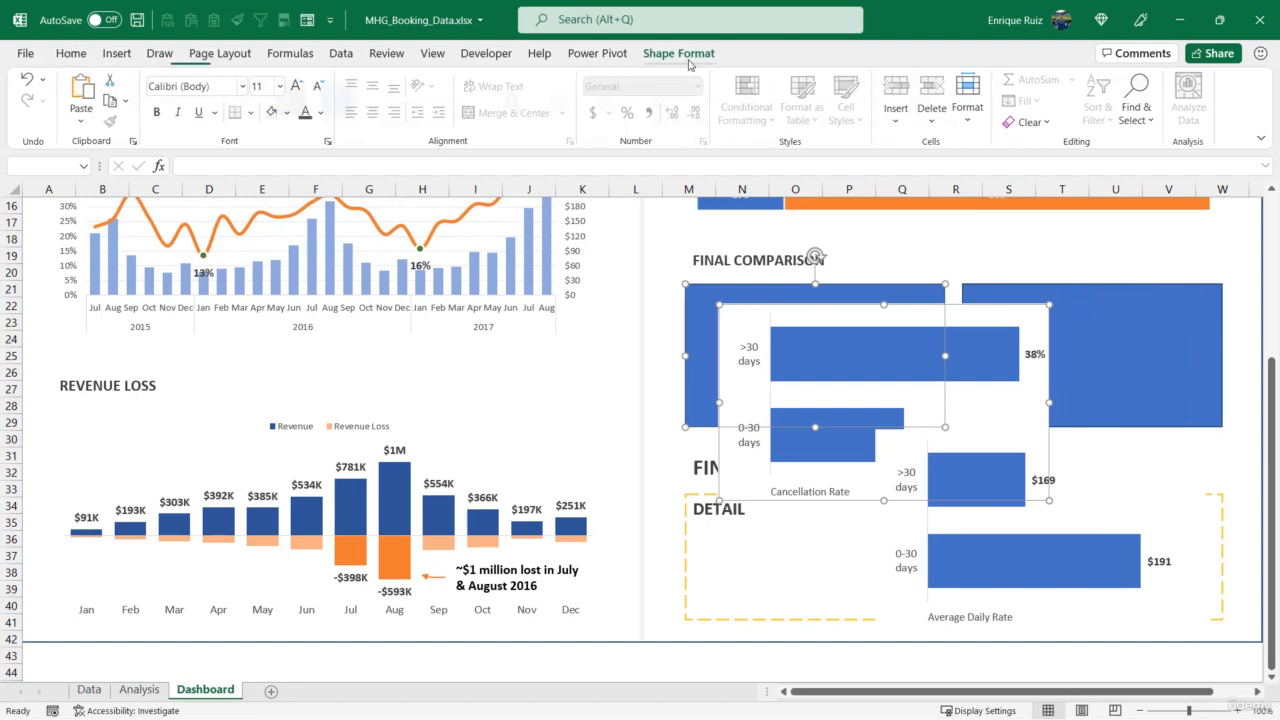
left_click(948, 79)
left_click(960, 104)
left_click(948, 79)
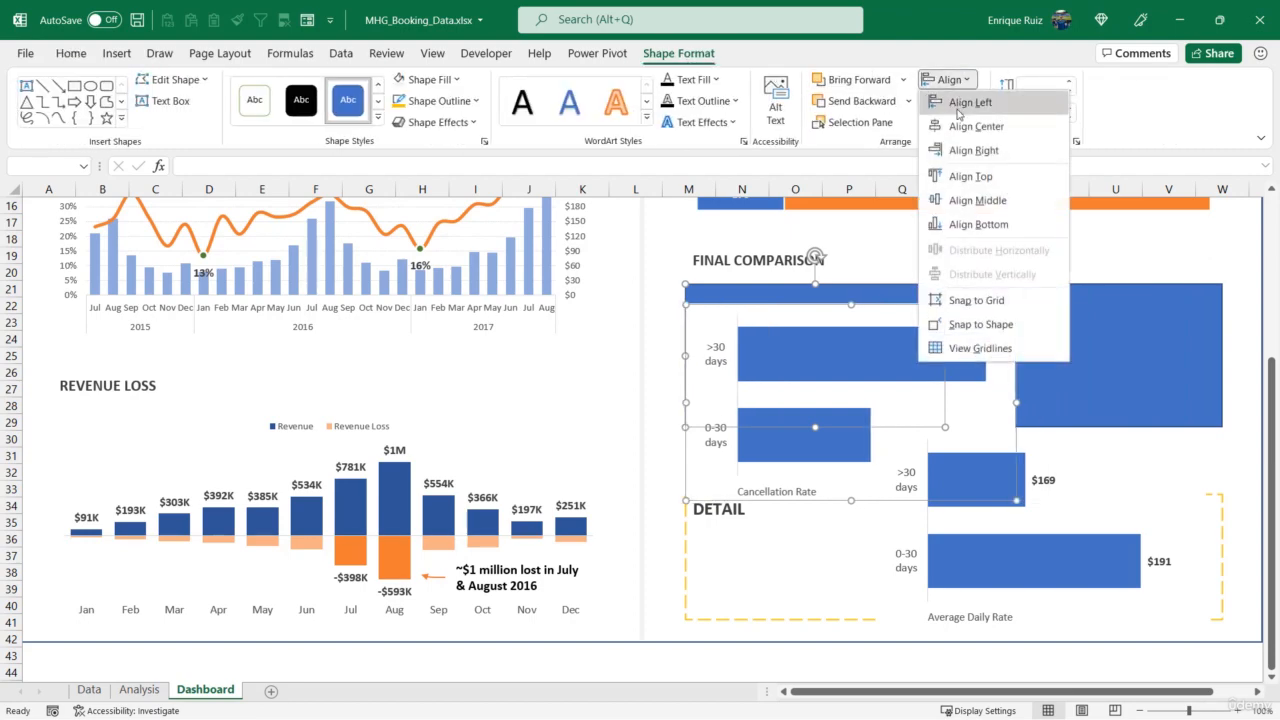
left_click(965, 177)
Delete the first rectangle under FINAL COMPARISON and resize the Cancellation Rate chart to about columns M to Q, rows 21 to 29
left_click(1031, 256)
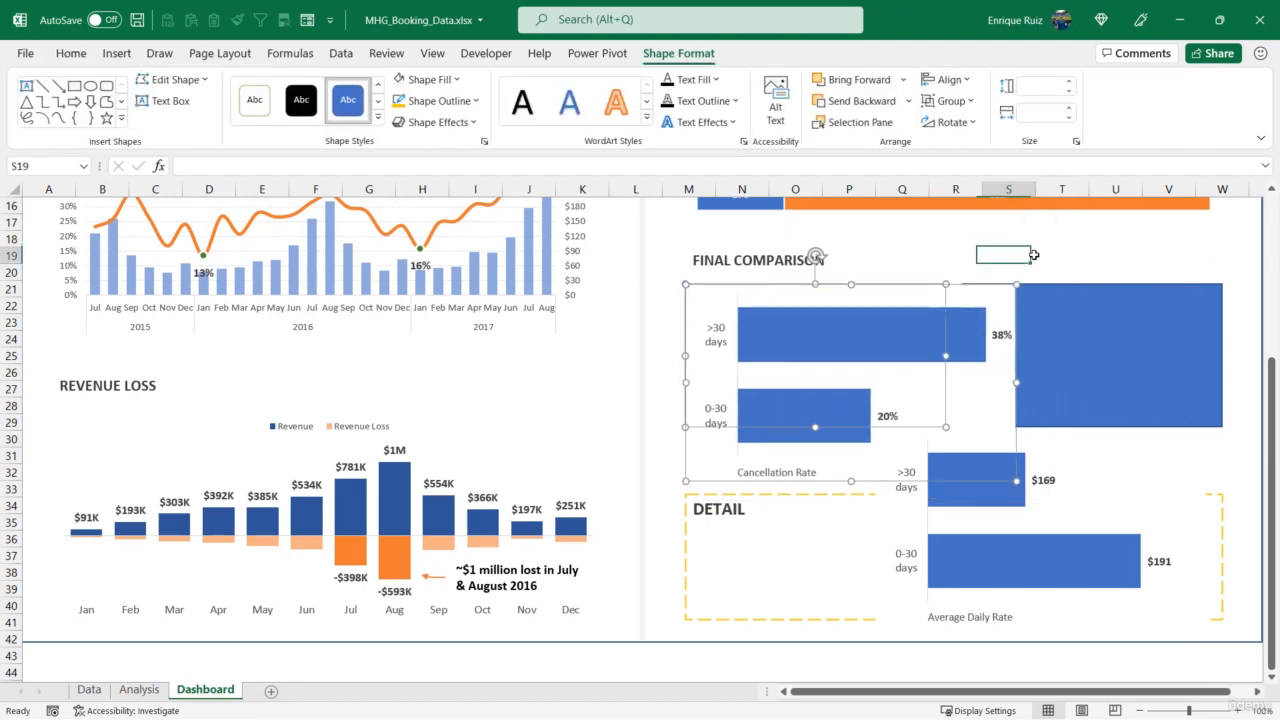
left_click(996, 420)
left_click_drag(1016, 481, 925, 394)
left_click(936, 408)
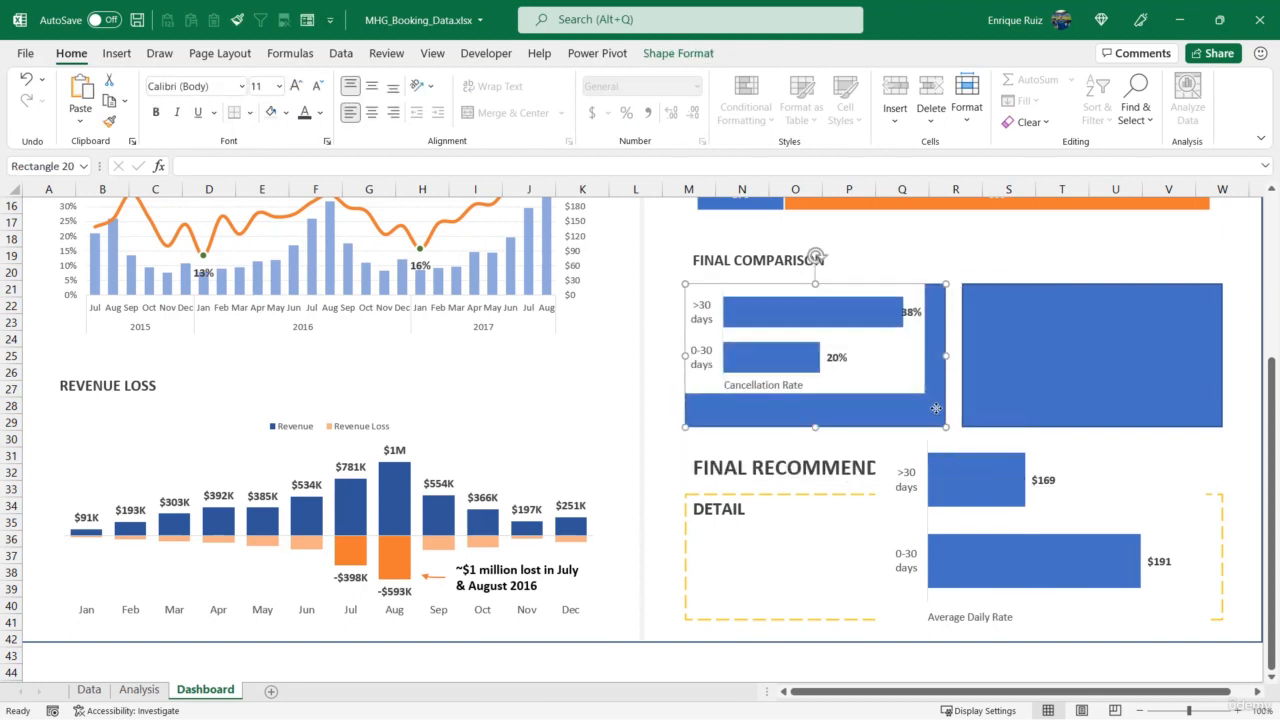
key("Delete")
left_click(909, 374)
left_click_drag(926, 395, 942, 431)
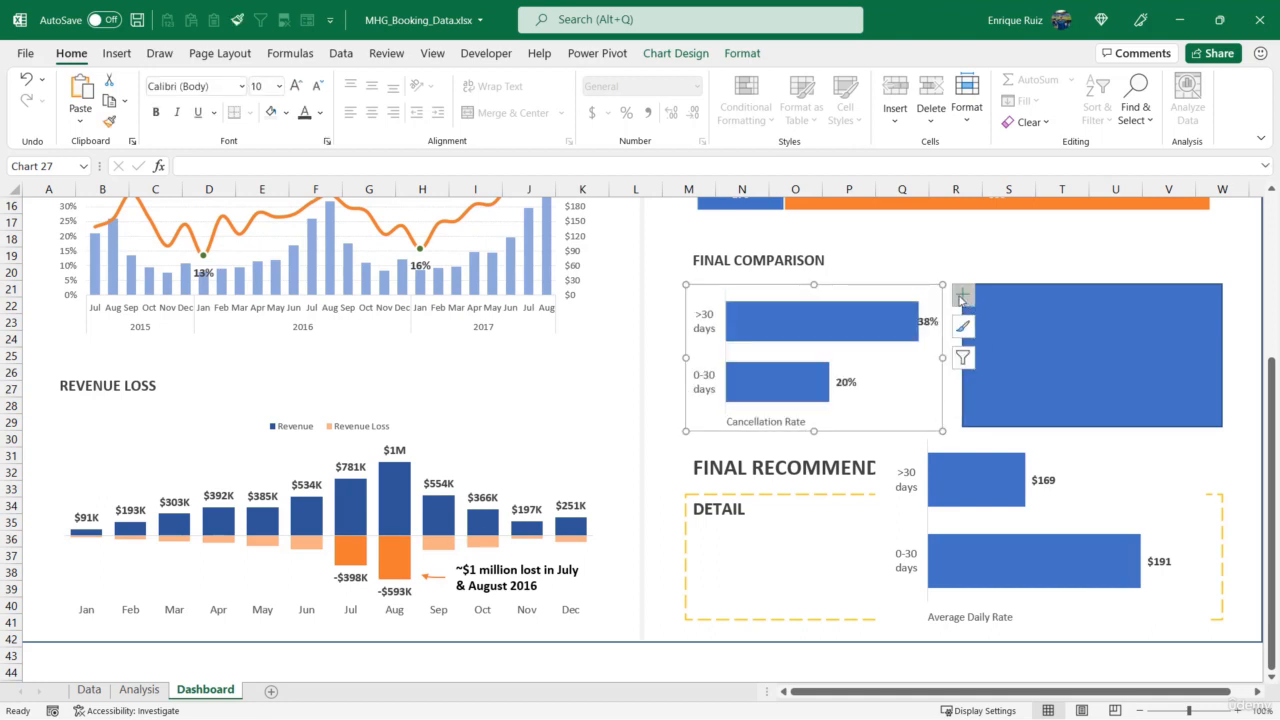
Narrow the plot area of the Cancellation Rate chart slightly so the 38% label clears its bar
left_click(900, 358)
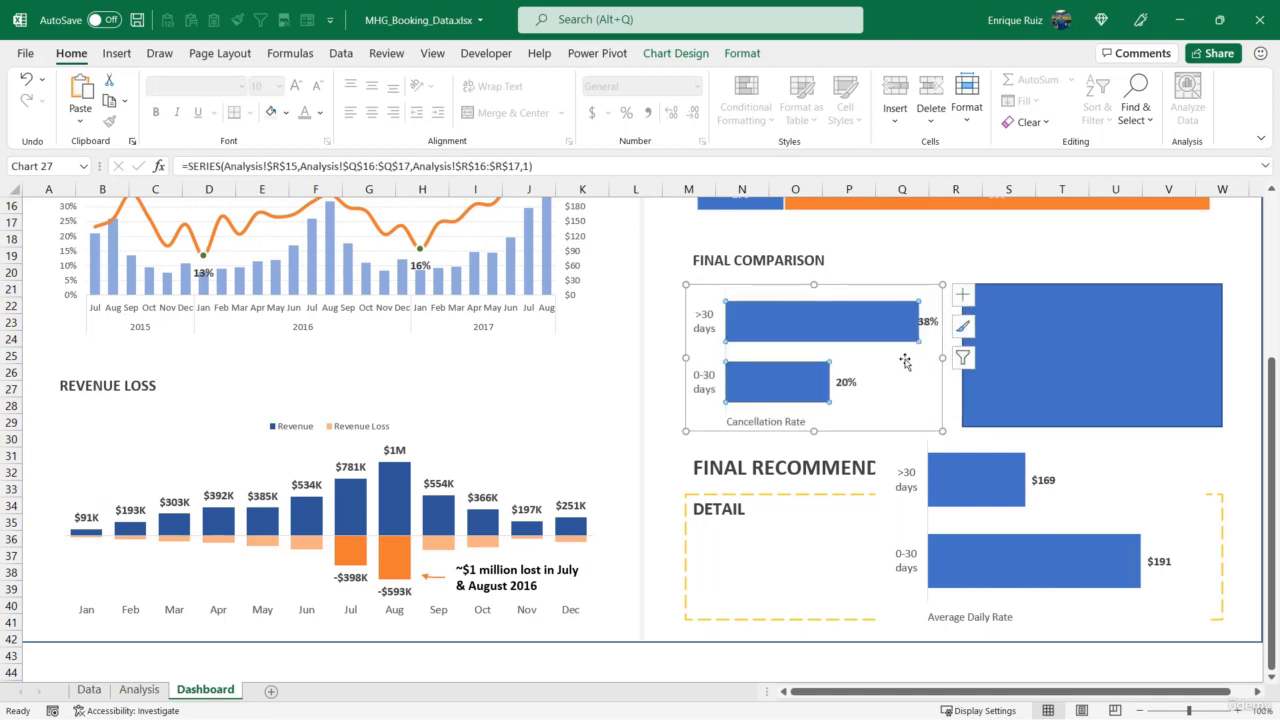
left_click_drag(930, 362, 920, 357)
left_click(989, 267)
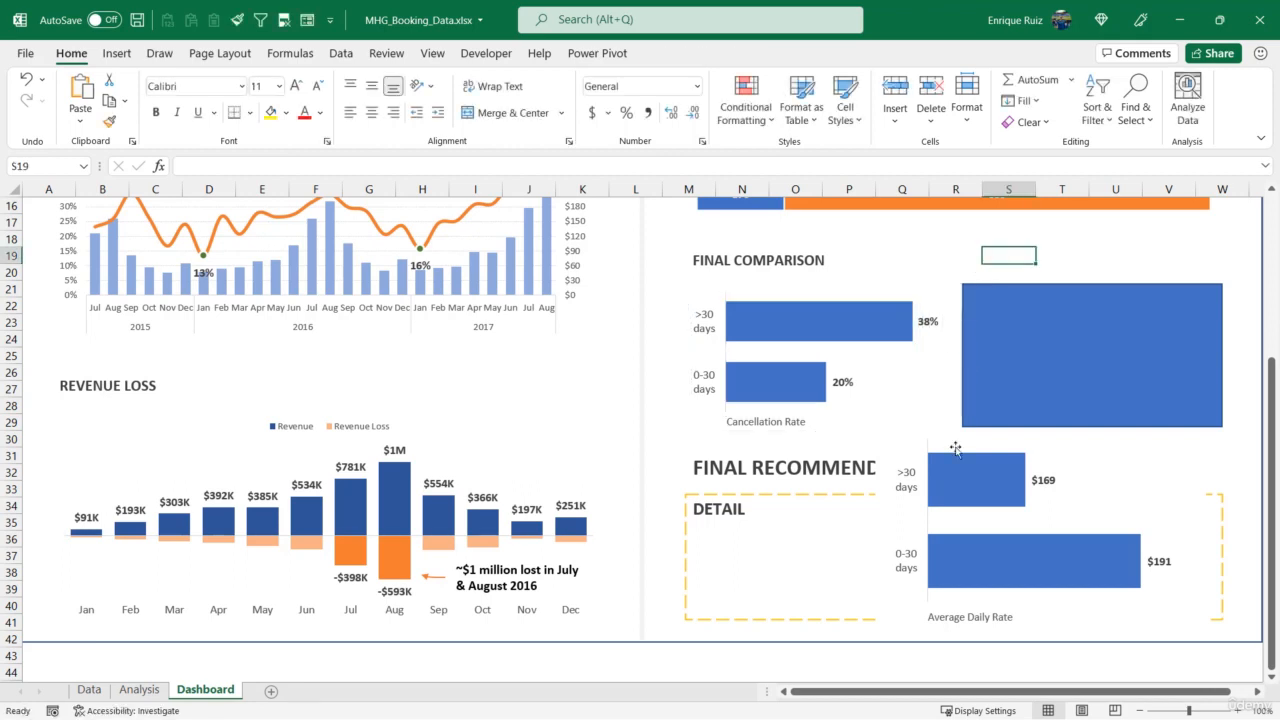
Move the Average Daily Rate bar chart over the remaining rectangle under FINAL COMPARISON and align their left and top edges
left_click(950, 458)
left_click_drag(908, 441, 1027, 334)
left_click(987, 288, "ctrl")
left_click(668, 53)
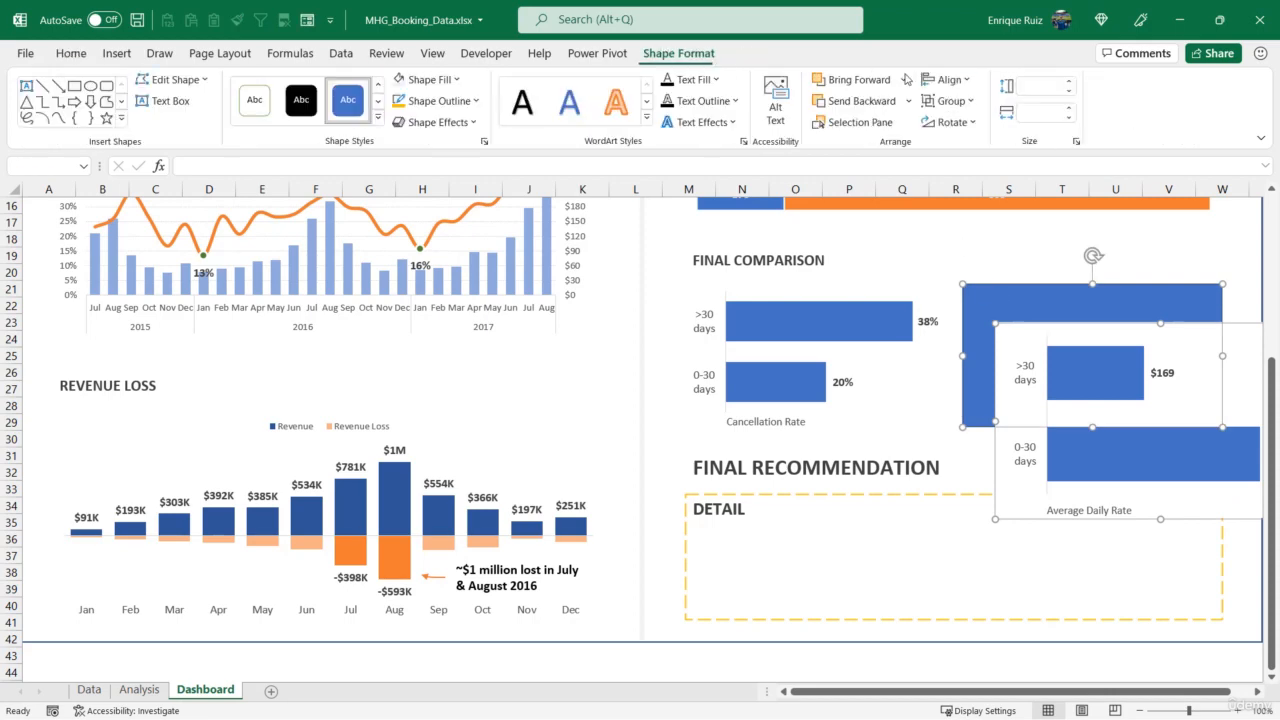
left_click(948, 79)
left_click(960, 92)
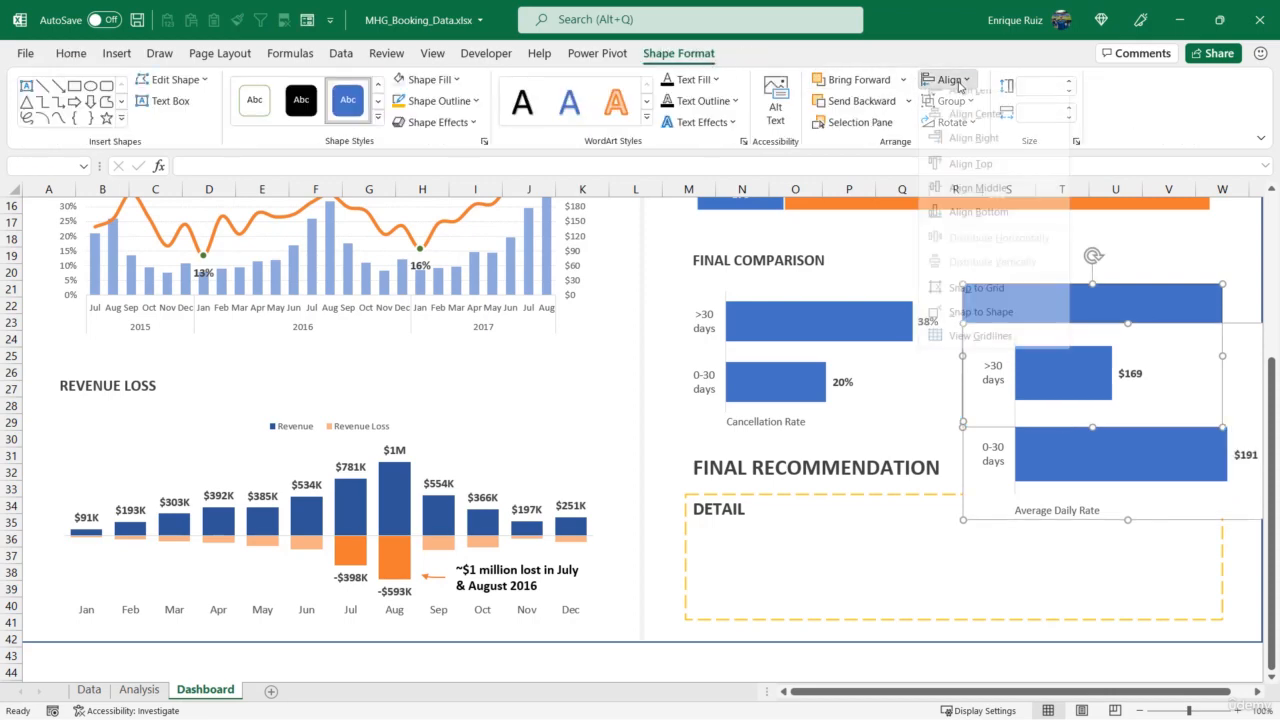
left_click(970, 164)
Resize the Average Daily Rate chart to about columns R to V, rows 21 to 29, and delete the rectangle behind it
left_click(1010, 252)
left_click(1193, 447)
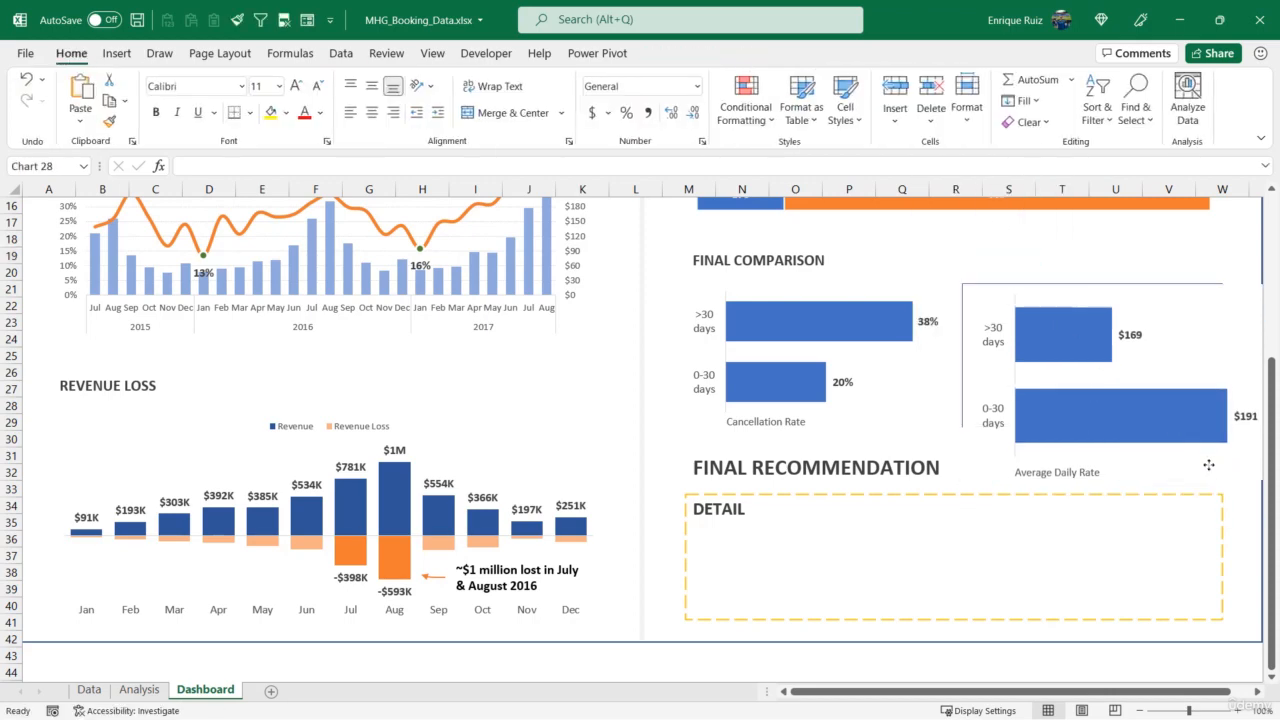
scroll(1152, 699, "right", 1)
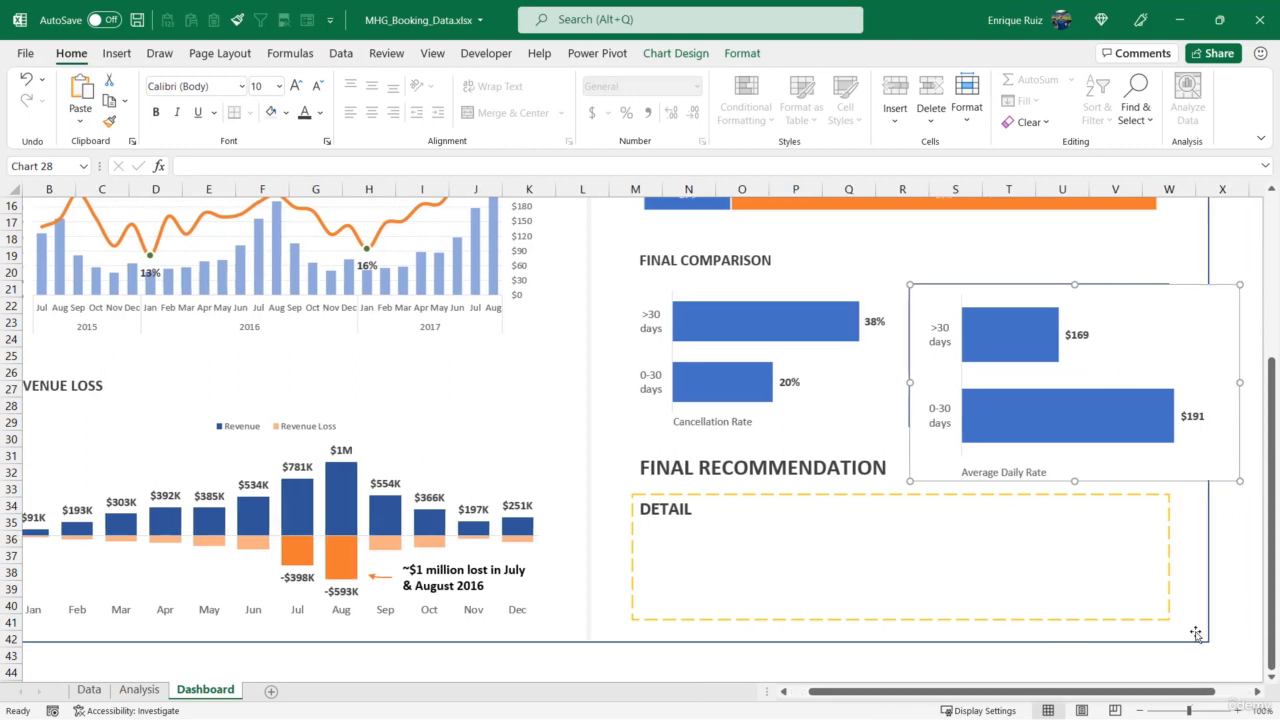
left_click_drag(1239, 481, 1140, 426)
left_click(1164, 424)
key("Delete")
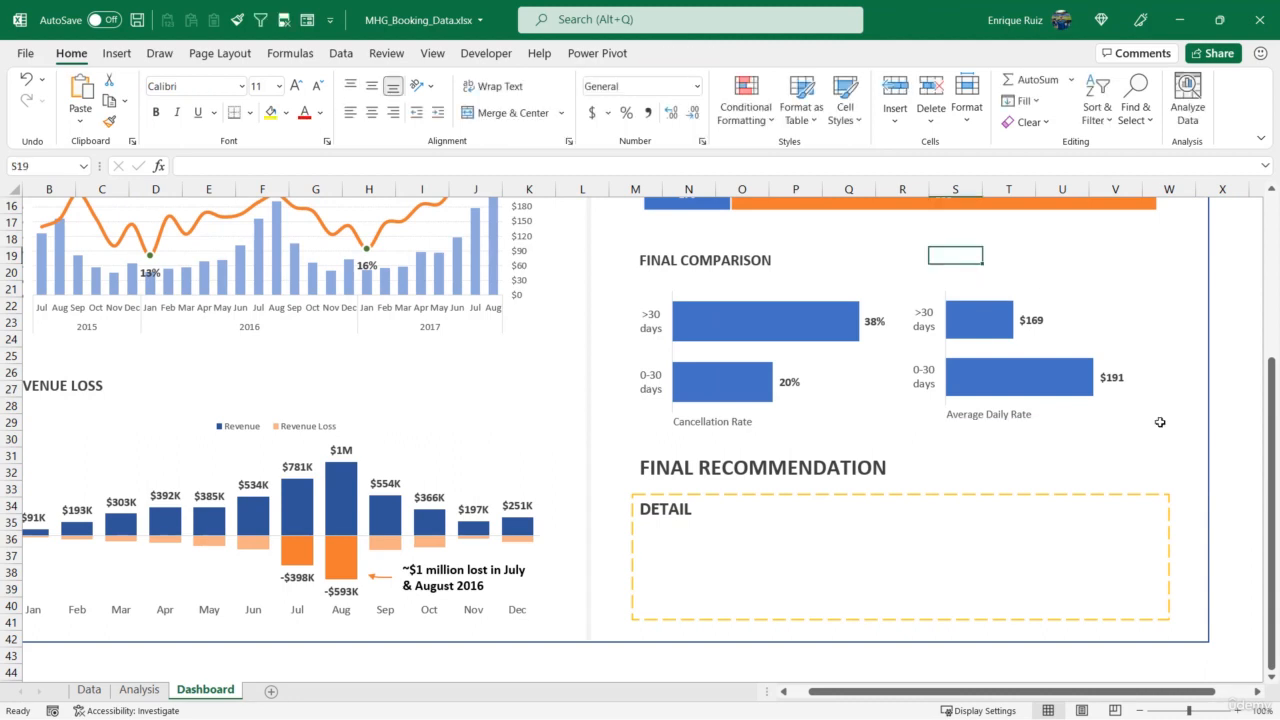
Widen the Average Daily Rate chart so its right edge roughly lines up with the dashed DETAIL box below
left_click(1131, 418)
left_click_drag(1137, 423, 1171, 430)
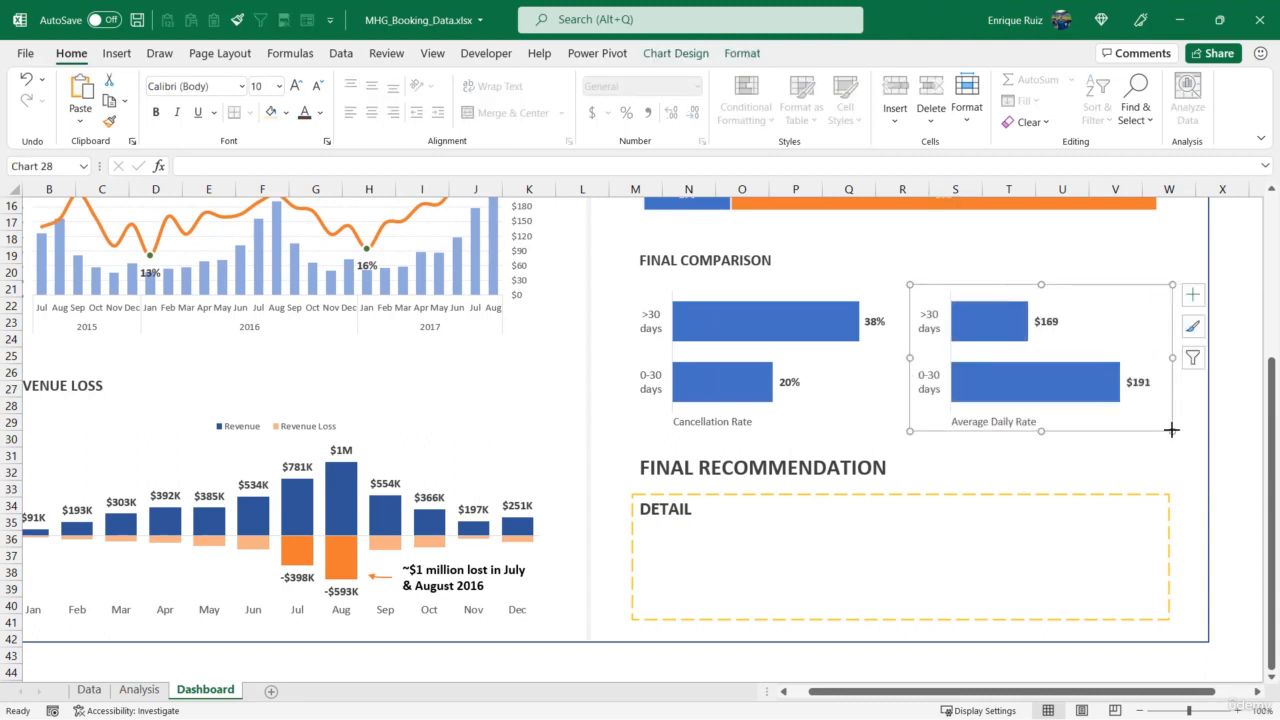
left_click_drag(1171, 365, 1166, 358)
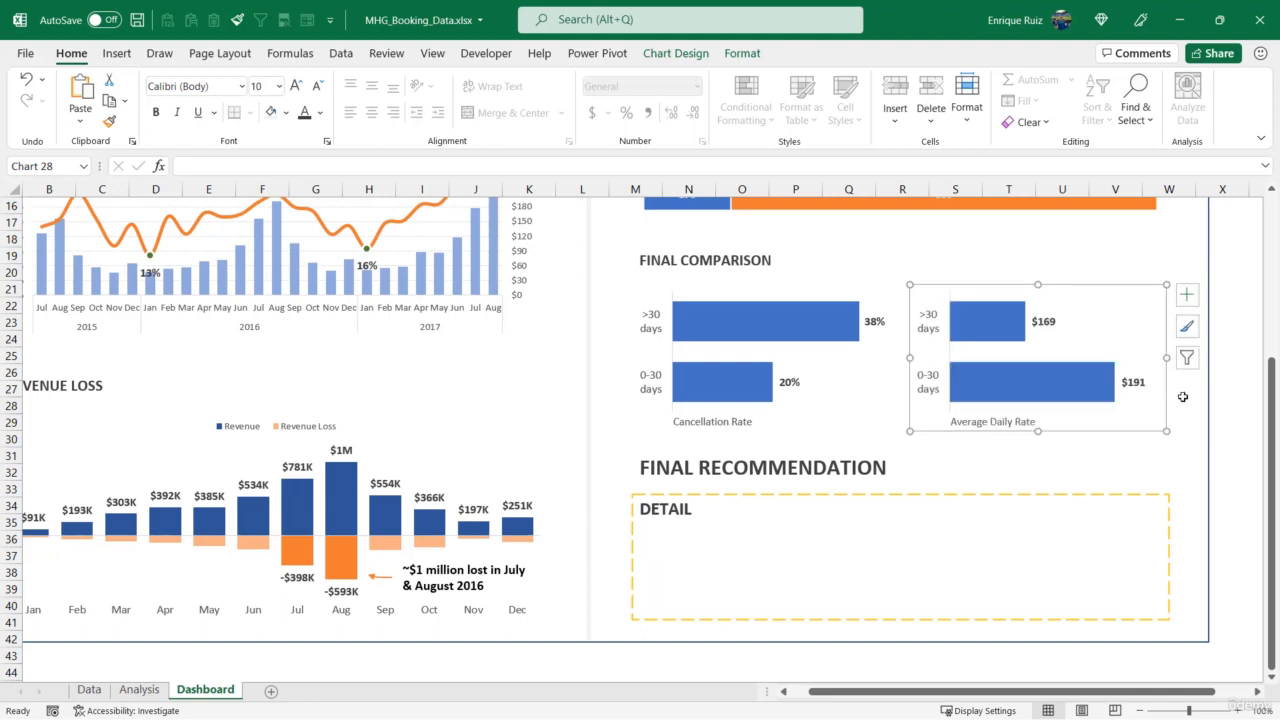
left_click(1074, 453)
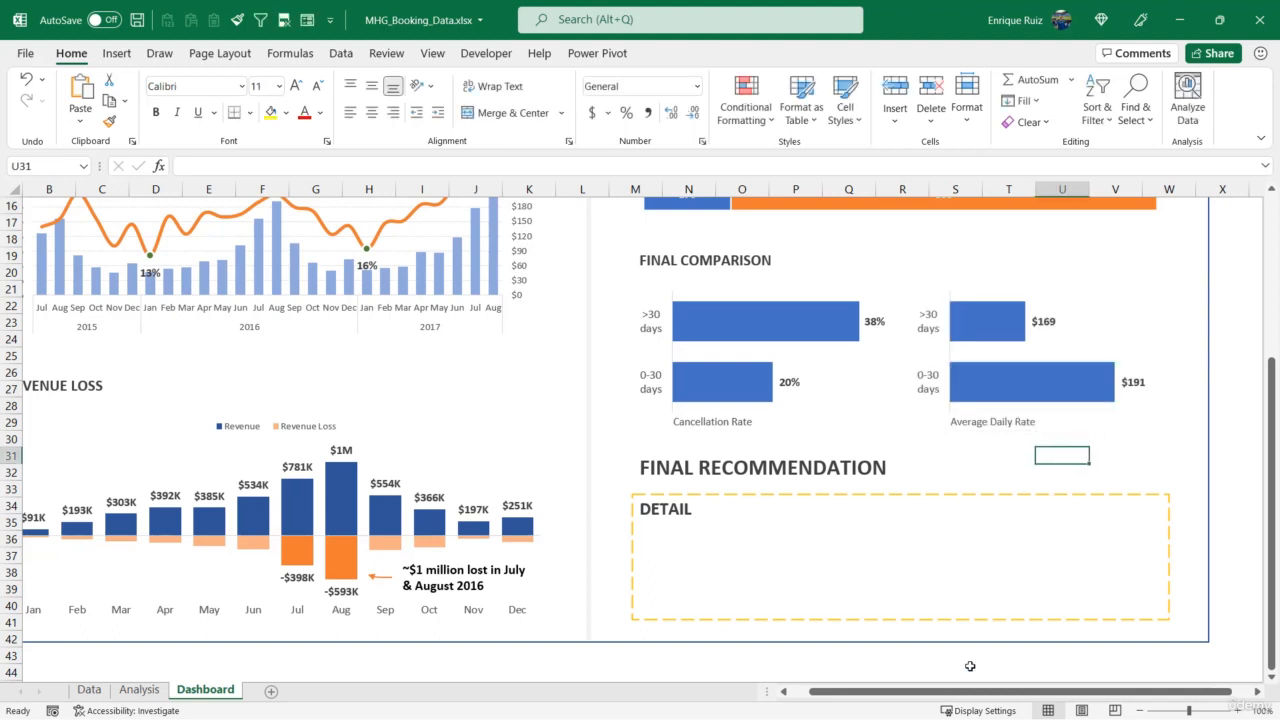
Switch to full-screen mode and review the whole dashboard, from the RECOMMENDATION title to the DETAIL box
scroll(829, 657, "left", 1)
scroll(909, 509, "up", 5)
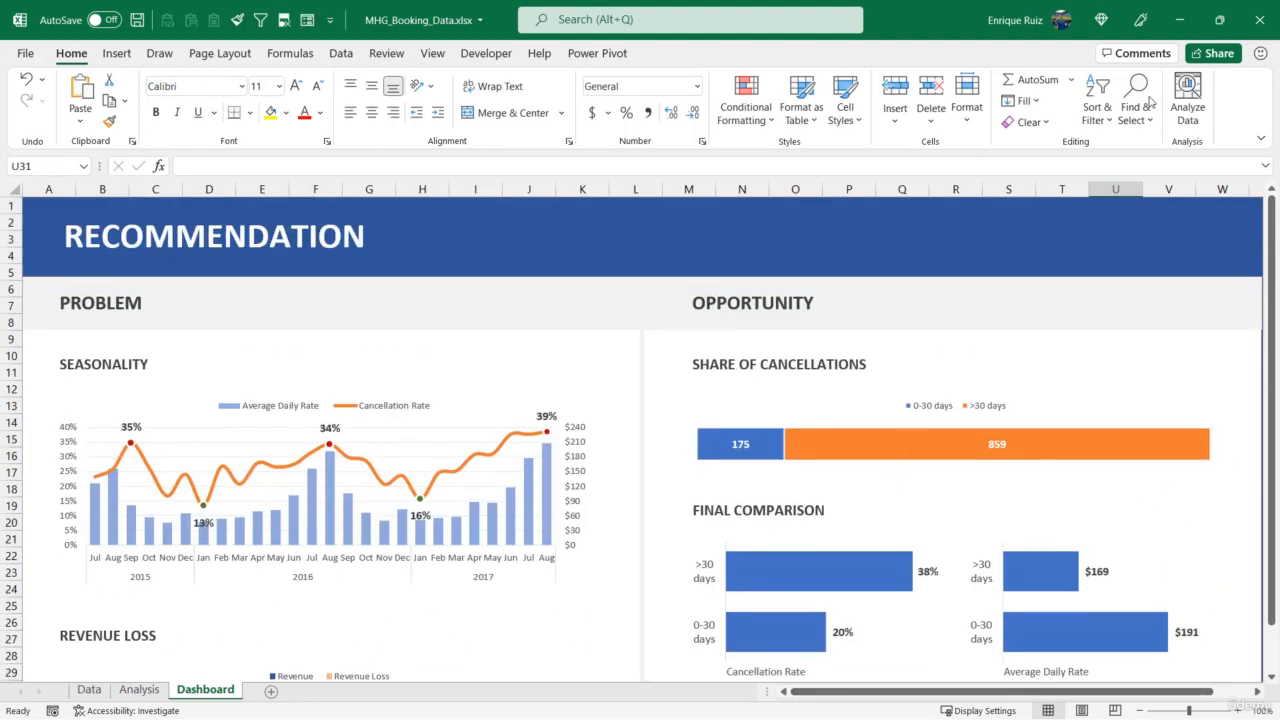
left_click(1260, 139)
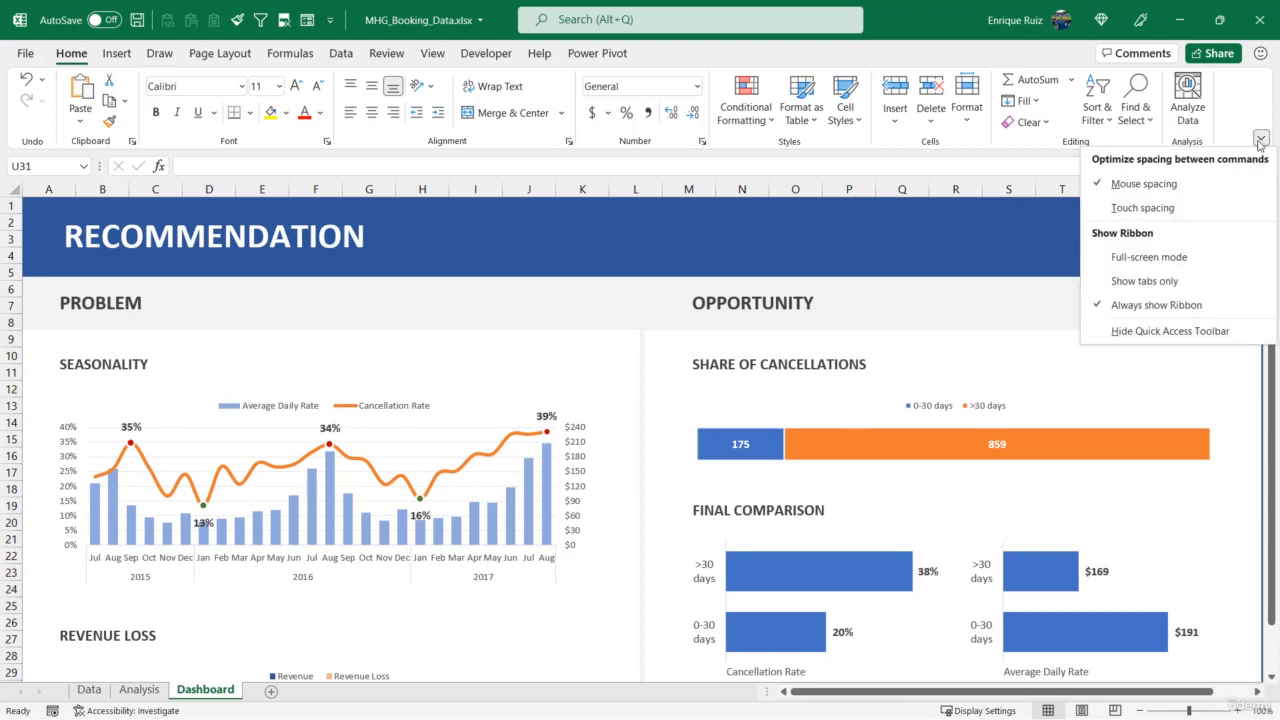
left_click(1170, 259)
scroll(1101, 174, "down", 5)
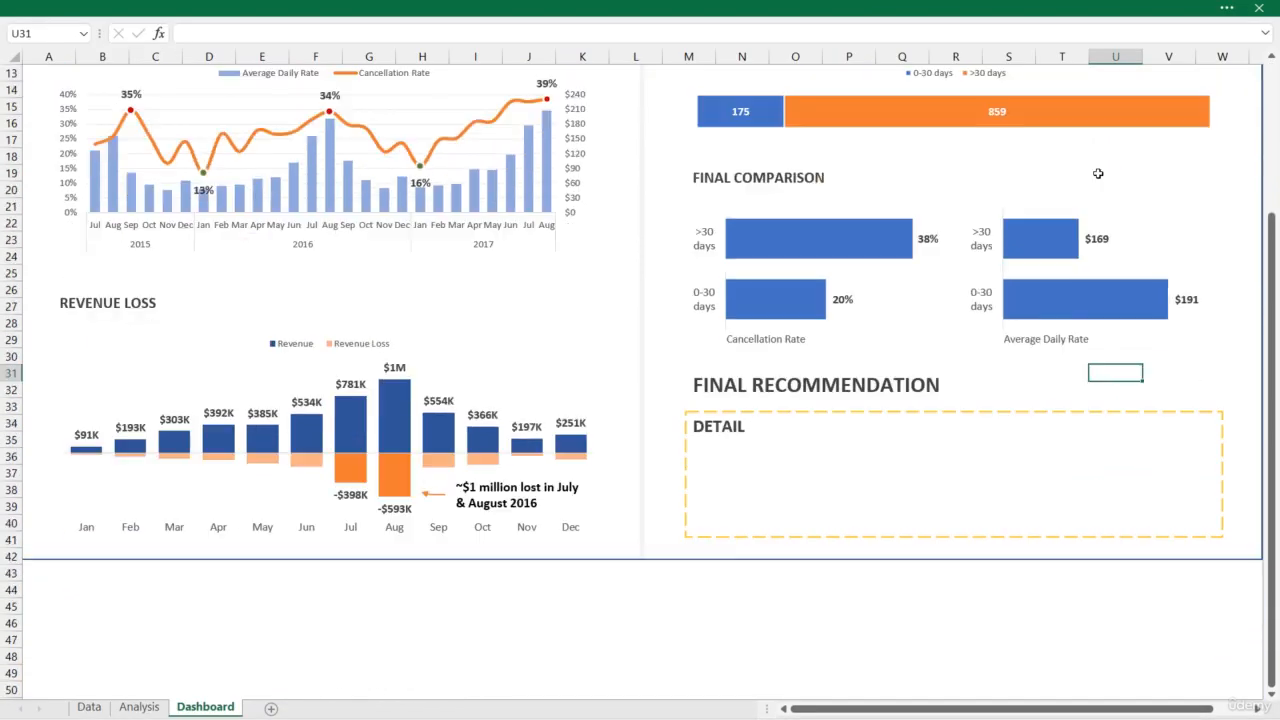
scroll(1101, 174, "up", 4)
scroll(1101, 174, "down", 2)
scroll(1099, 179, "up", 3)
scroll(1099, 179, "down", 3)
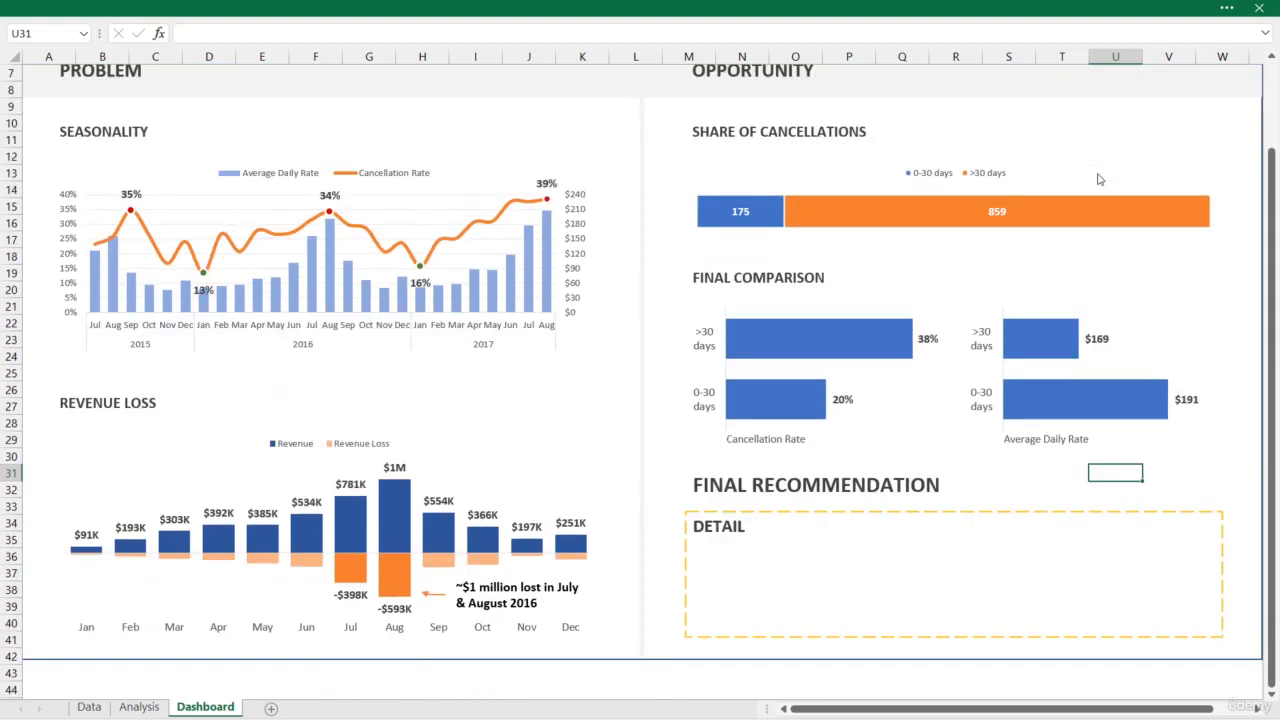
scroll(1098, 177, "up", 3)
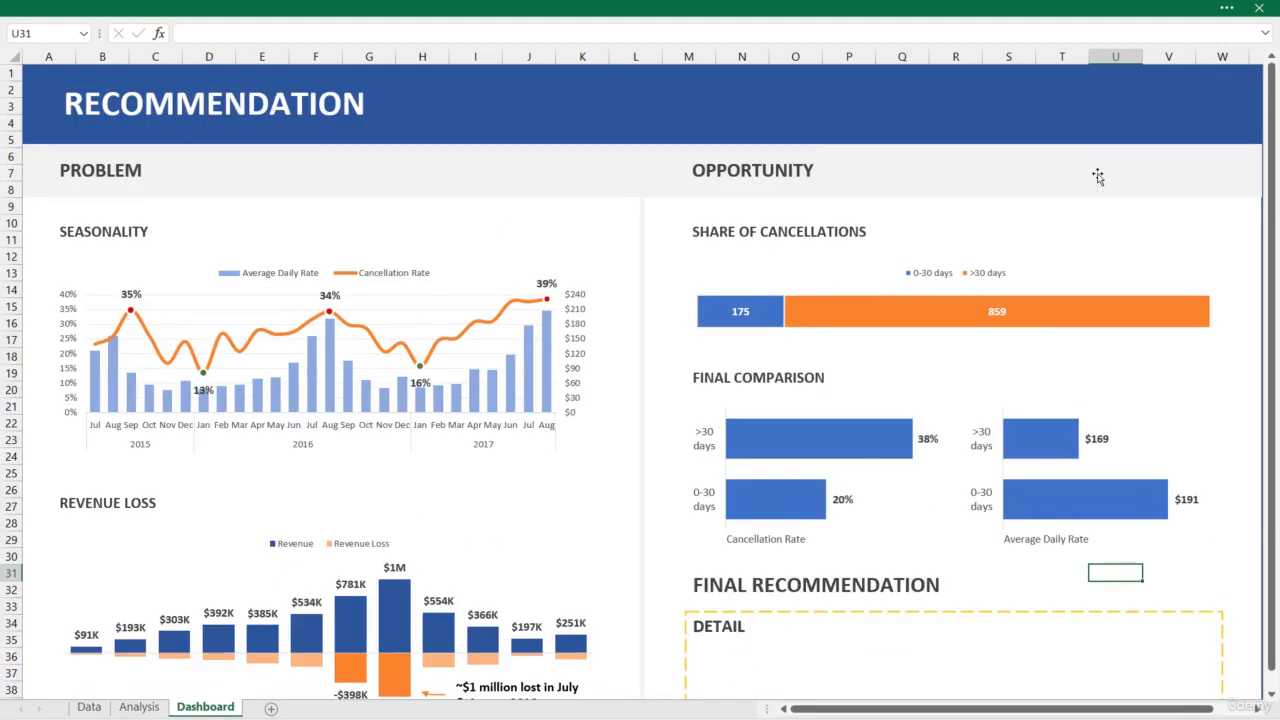